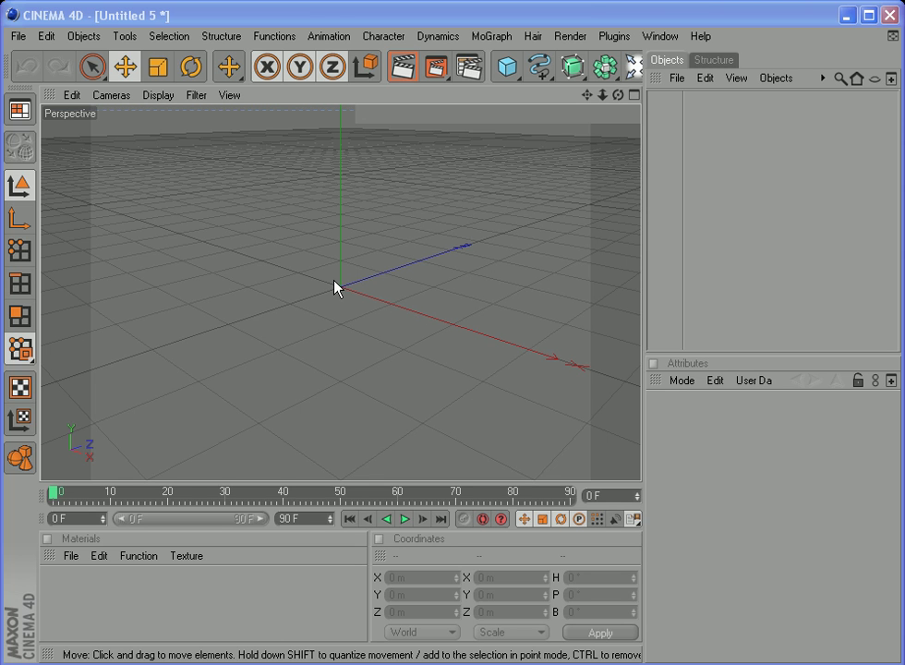
Step: Maximize the Right view with the origin low in frame and pick the Freehand spline tool
left_click(635, 95)
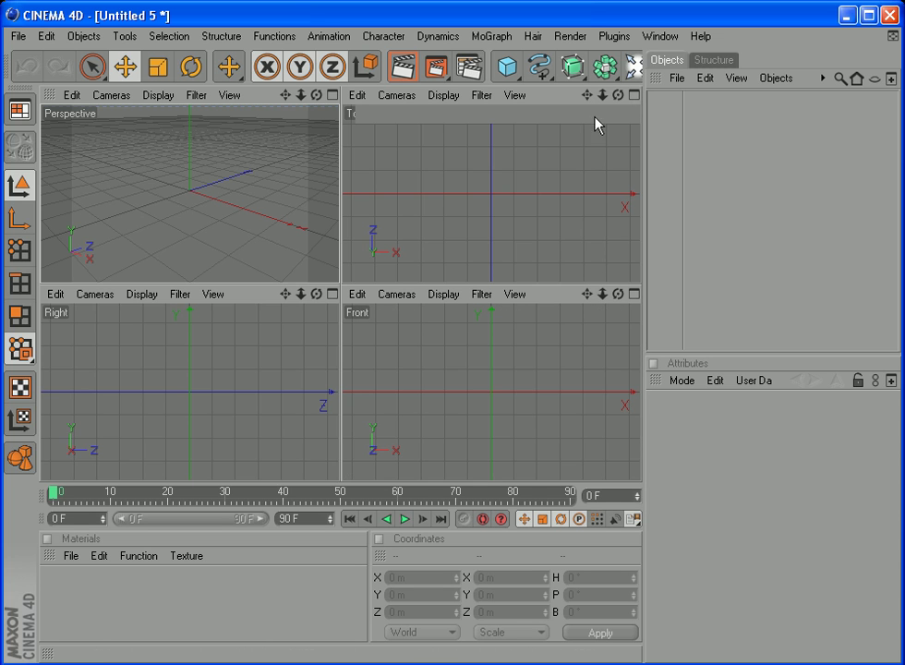
left_click(333, 294)
scroll(349, 303, "up", 4)
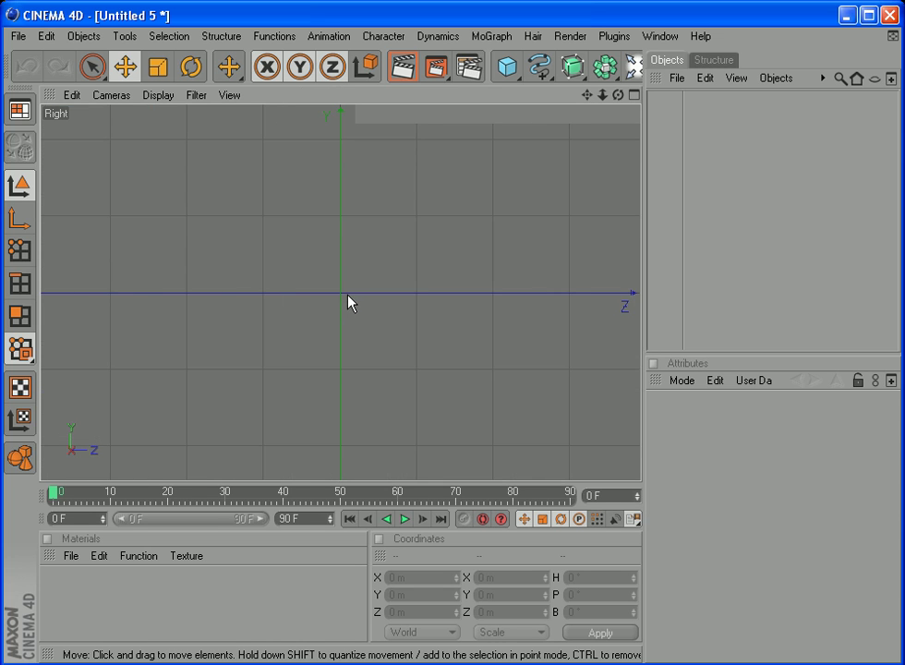
left_click_drag(587, 95, 559, 104)
scroll(519, 152, "down", 2)
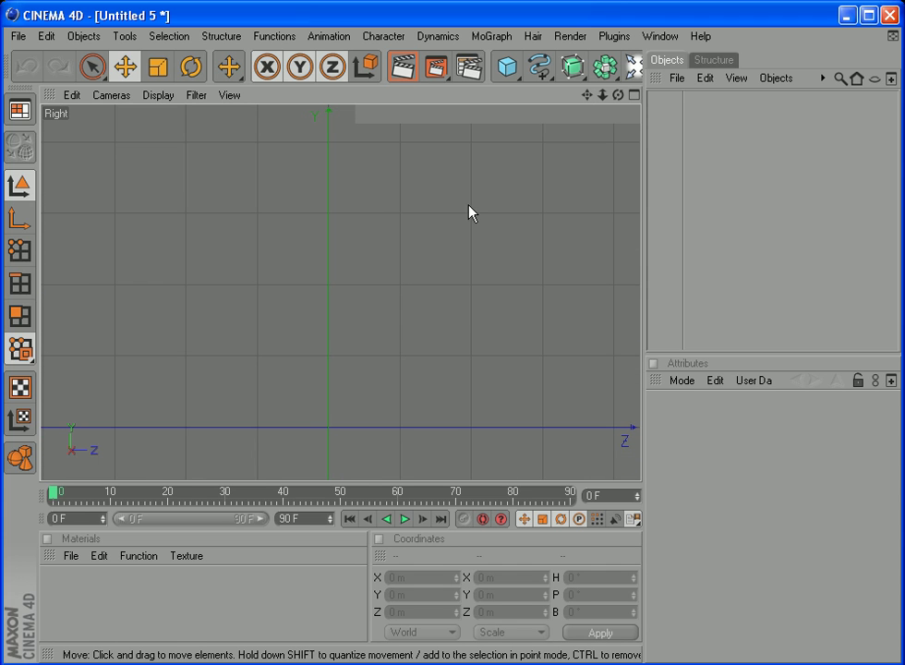
left_click(540, 69)
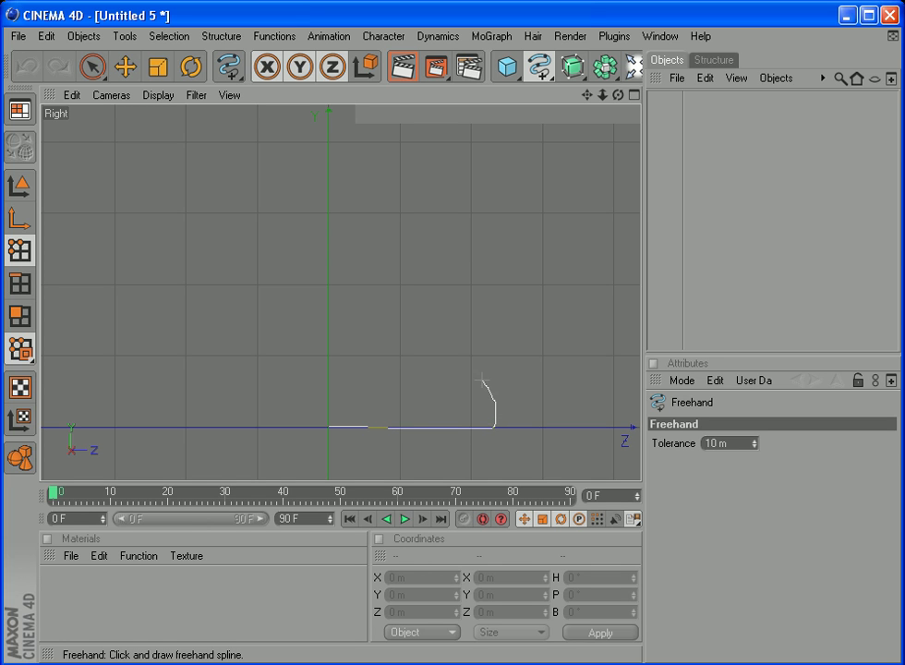
Step: Draw an S-shaped vase profile freehand from the origin upward and finish it as a Spline
left_click_drag(452, 356, 413, 348)
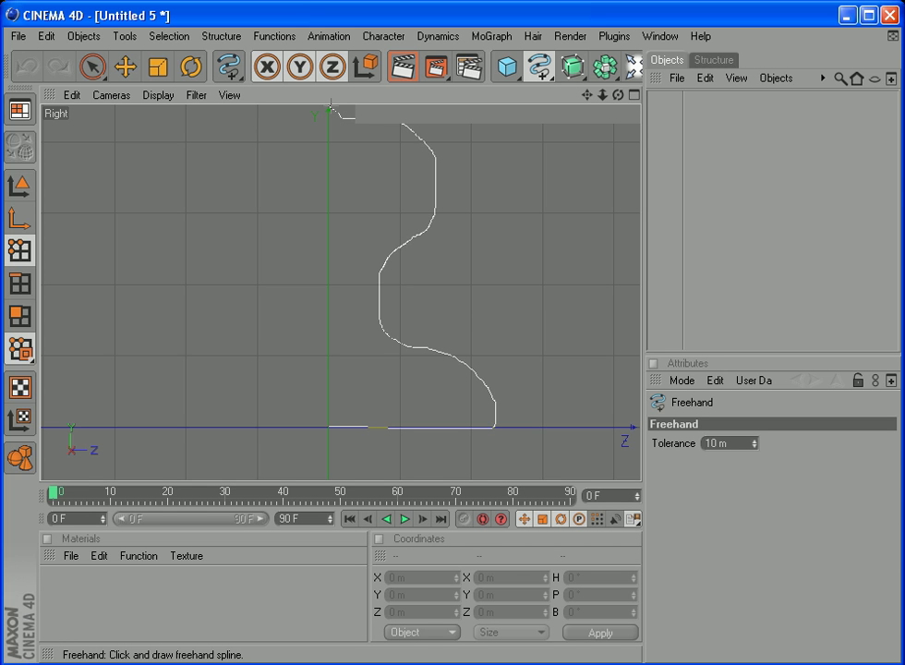
left_click_drag(329, 109, 333, 111)
key("e")
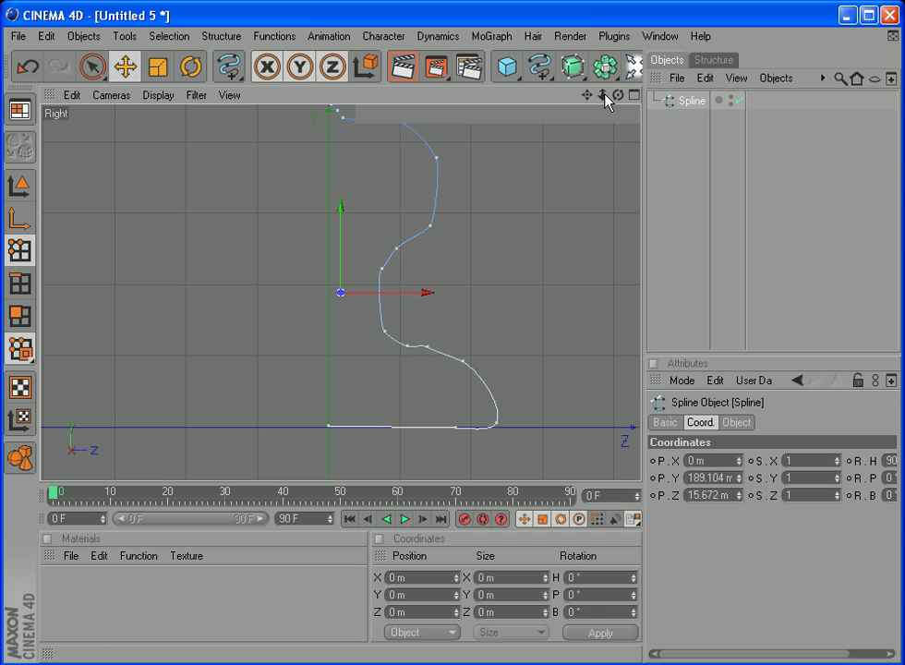
Step: Nudge the top points of the profile spline to refine its upper end
left_click_drag(588, 95, 593, 120)
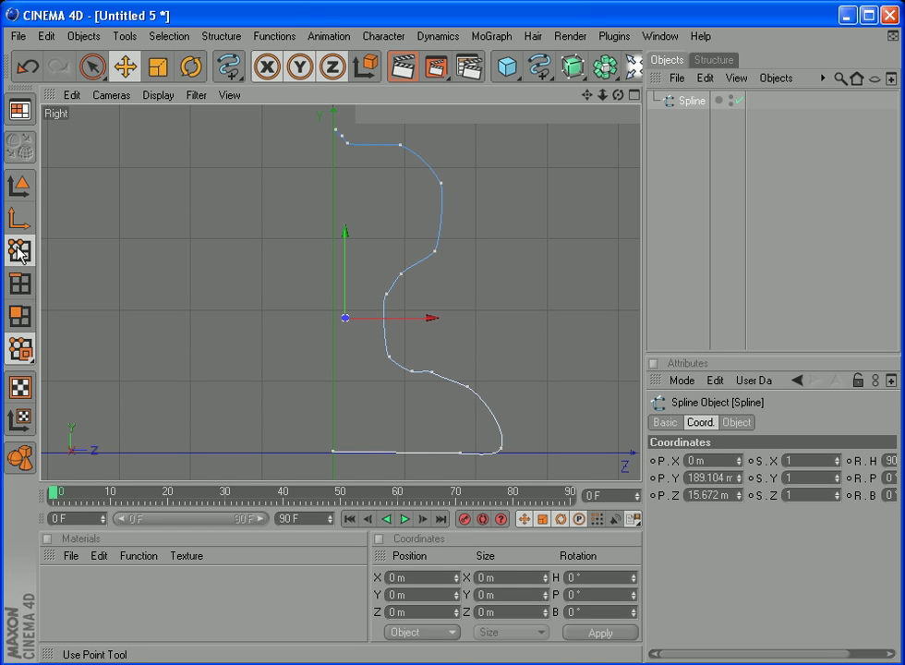
left_click(335, 130)
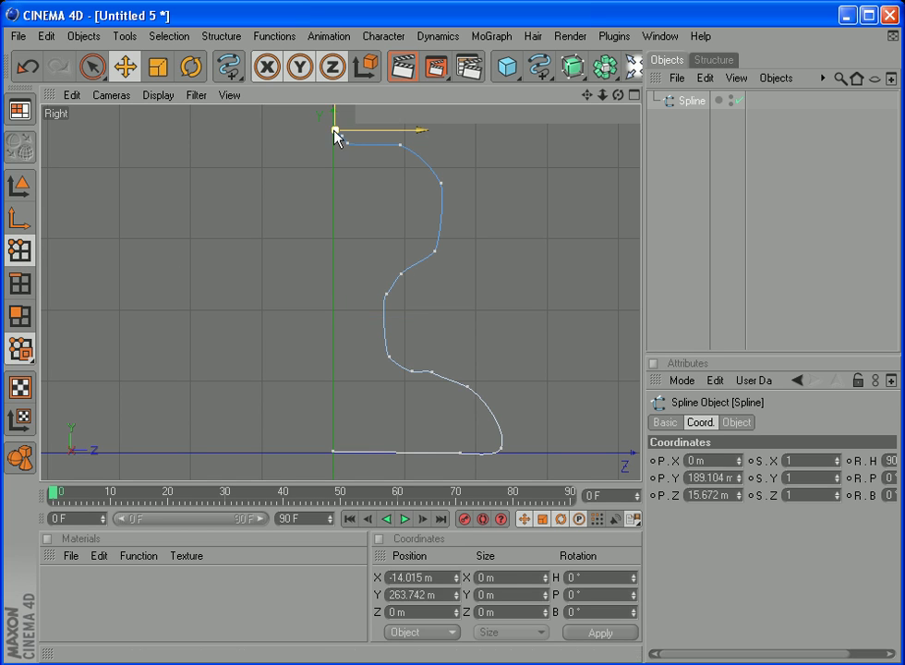
left_click_drag(347, 130, 345, 131)
left_click(346, 145)
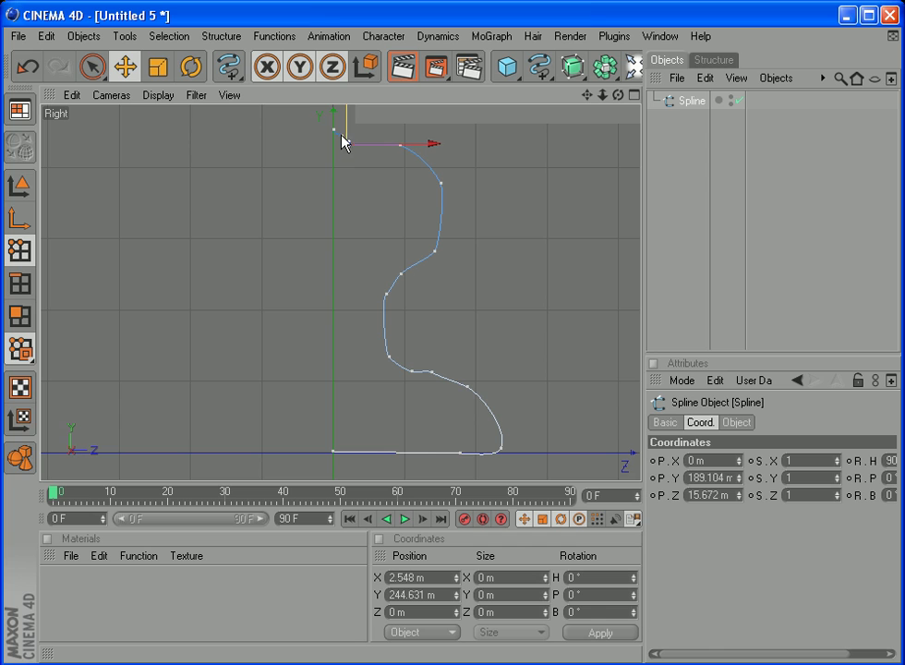
left_click(441, 184)
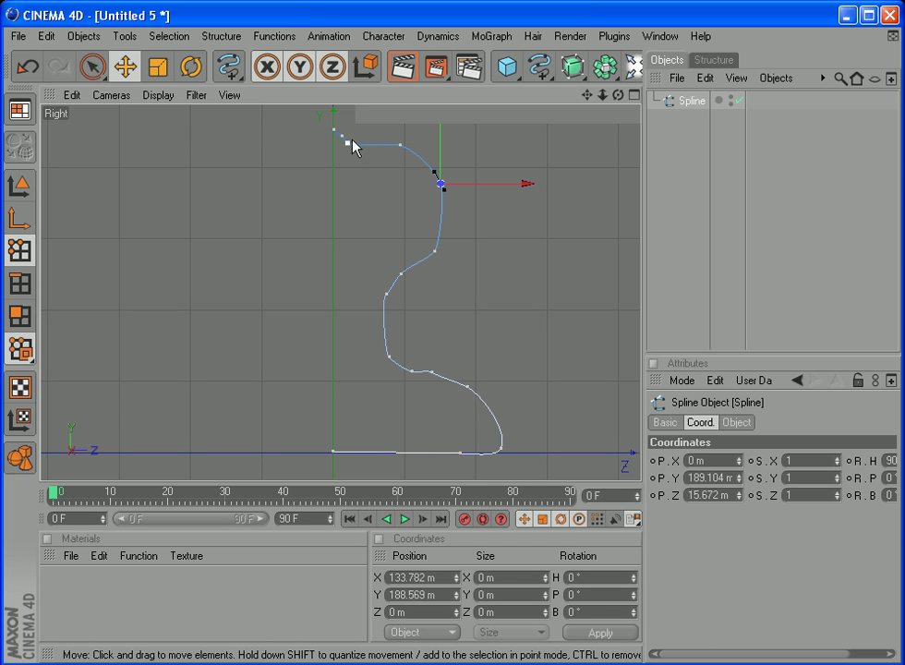
mouse_move(341, 136)
left_mouse_down()
mouse_move(497, 136)
mouse_move(341, 137)
left_mouse_up()
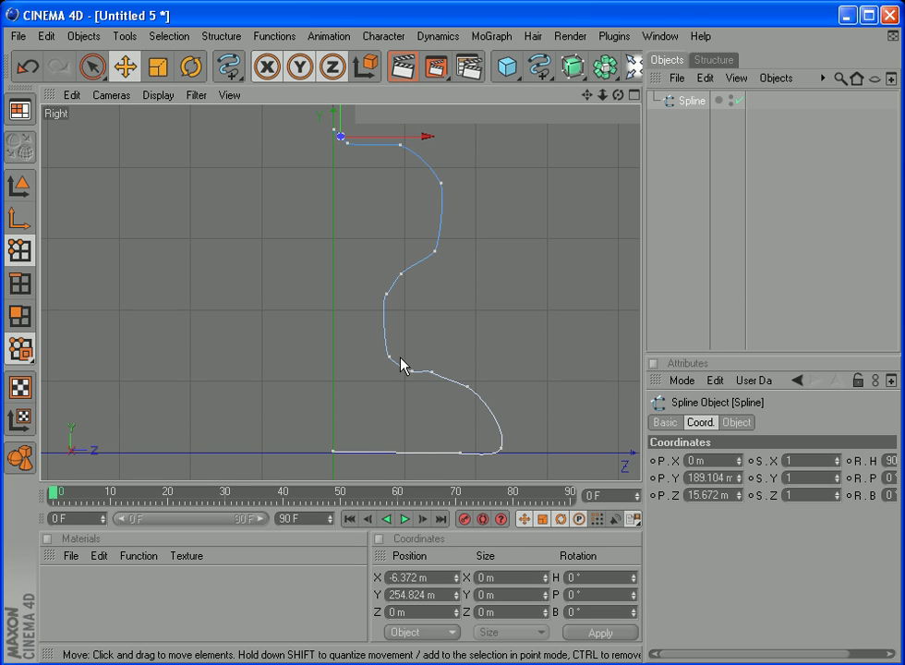
Step: Reposition the bottom and lower-bend points, leaving one at X 121.041 m, Y -84.092 m
left_click(333, 451)
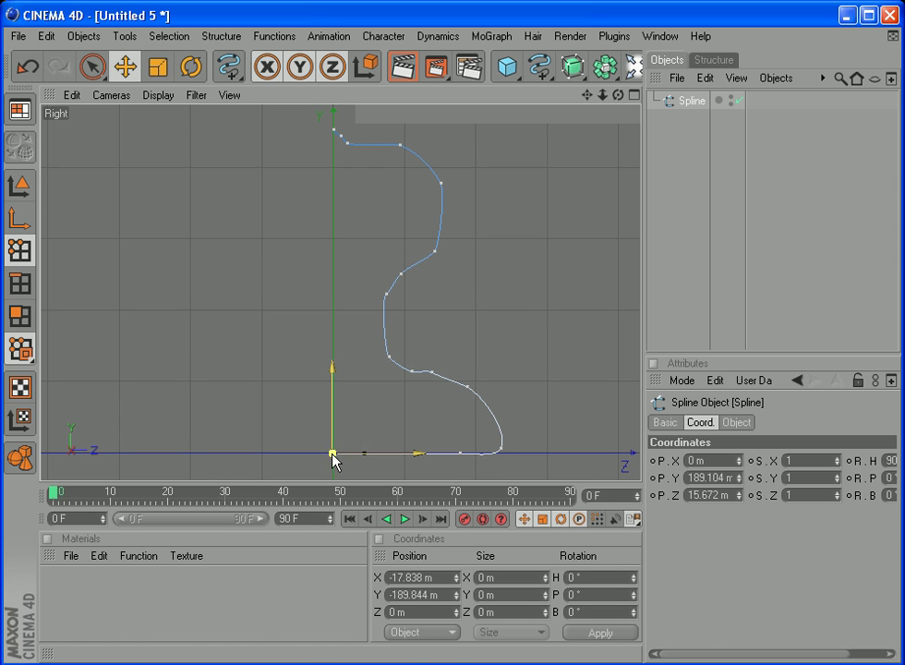
left_click(461, 455)
left_click_drag(463, 461, 480, 448)
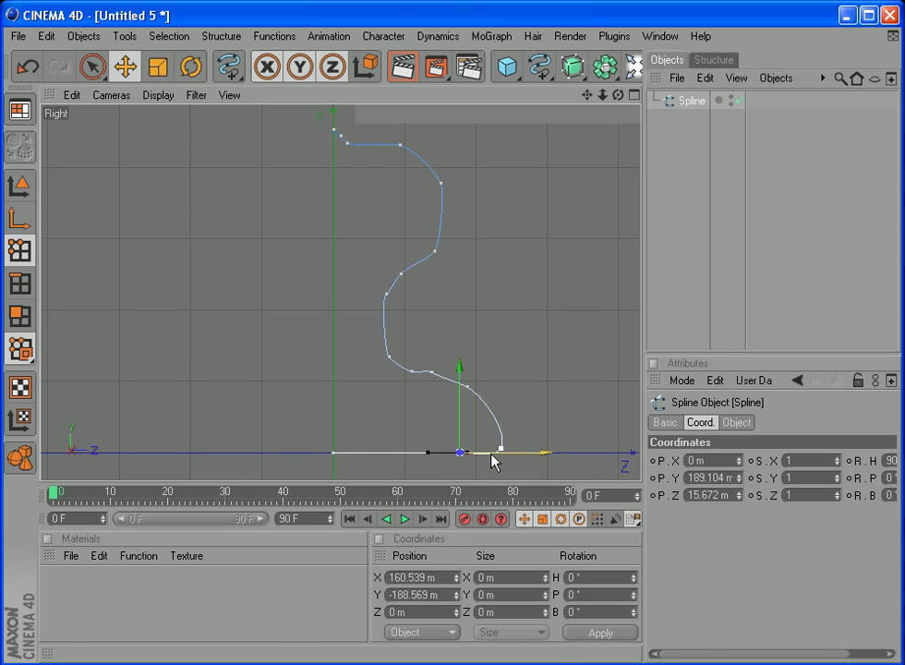
left_click(391, 462)
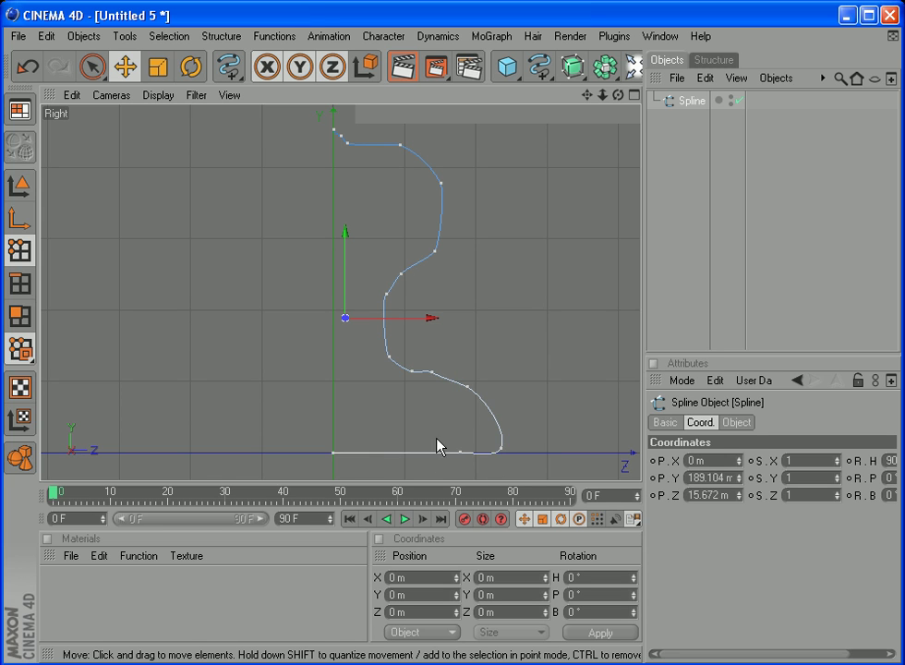
left_click(433, 371)
left_click_drag(431, 363, 432, 376)
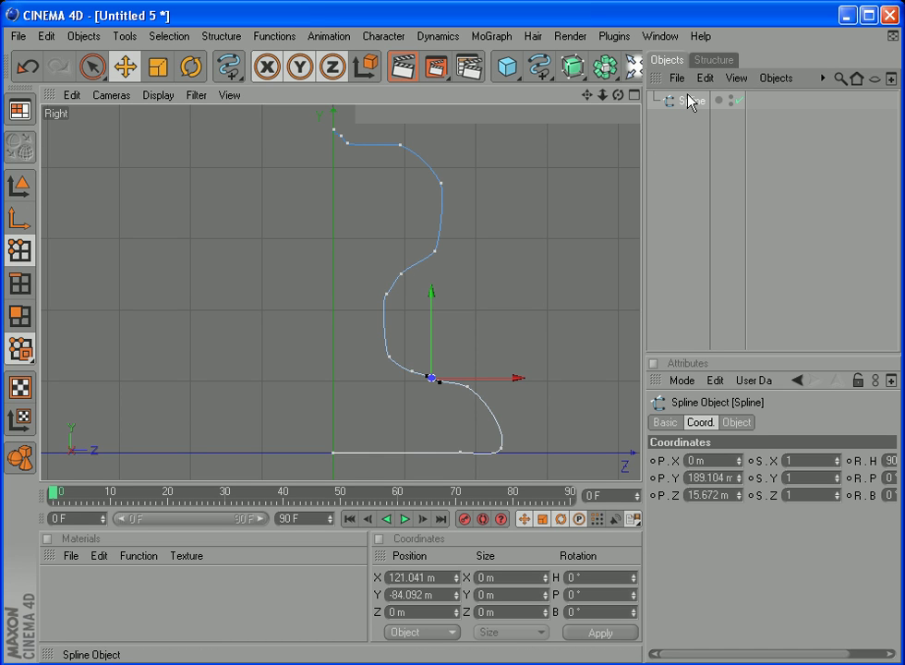
Step: Return to whole-object mode and change the Spline type from Bezier to B-Spline
left_click(19, 184)
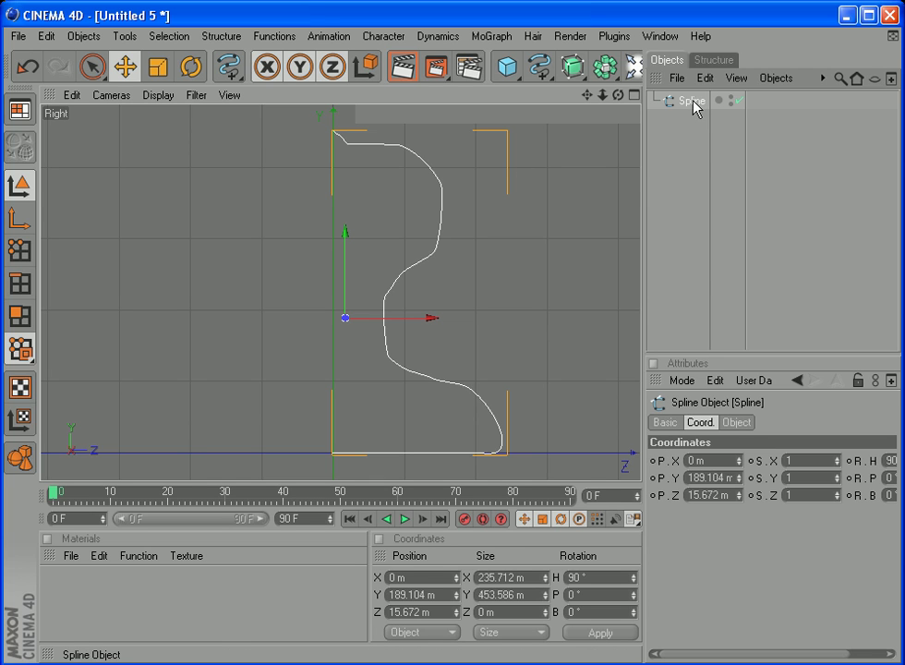
left_click(737, 422)
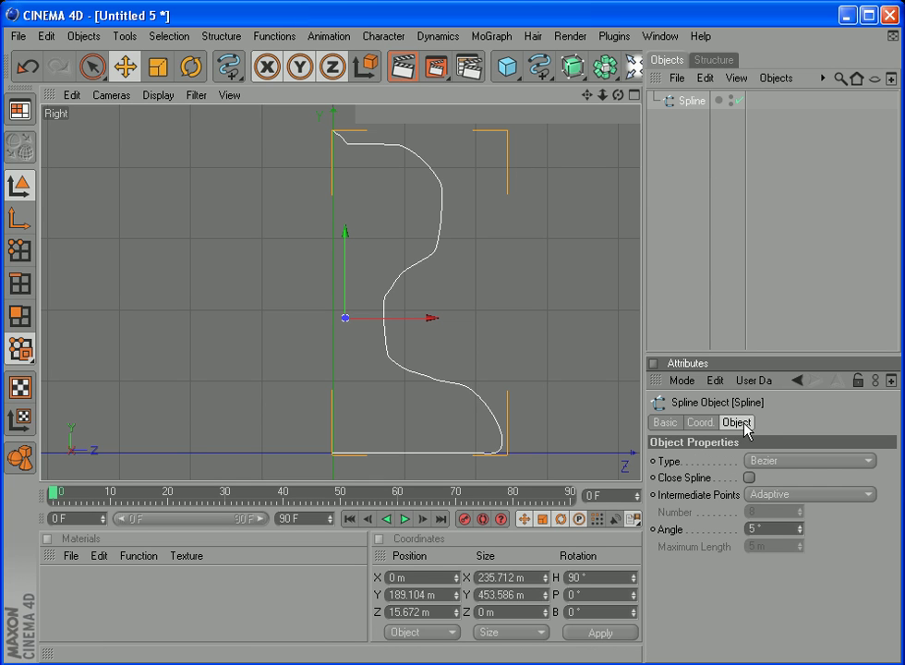
left_click(825, 466)
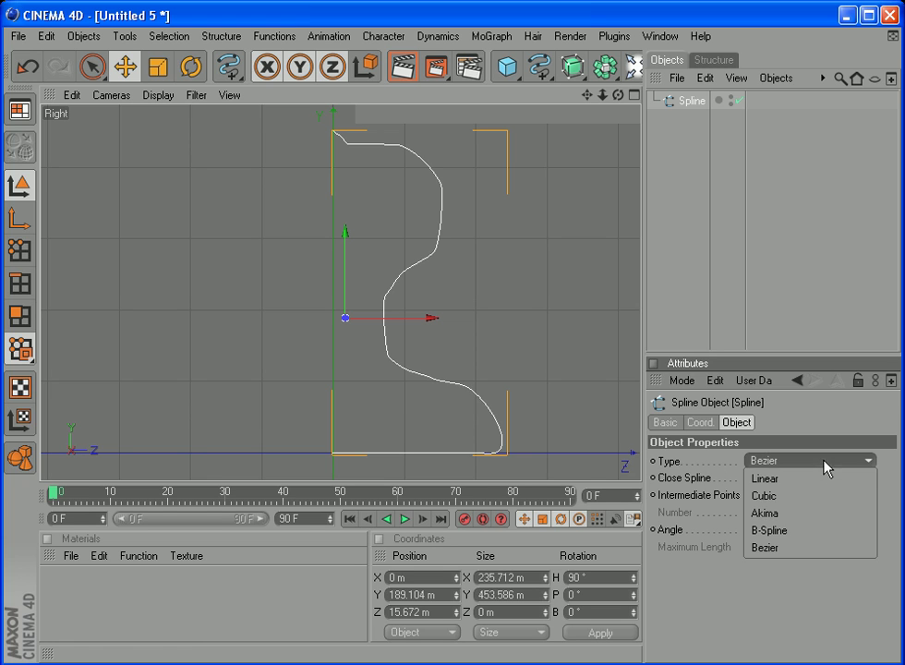
left_click(800, 529)
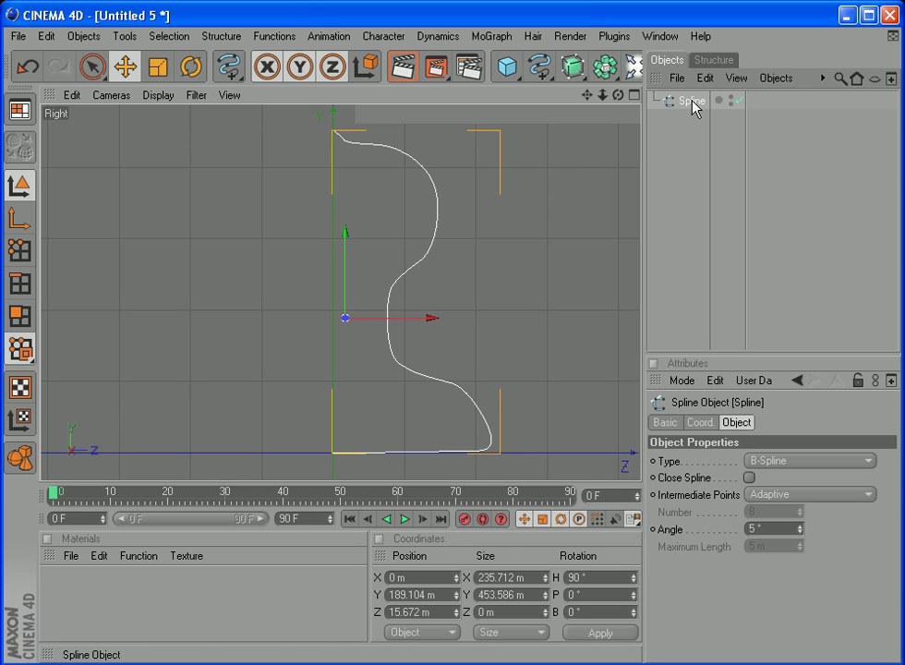
left_click(758, 462)
left_click(777, 531)
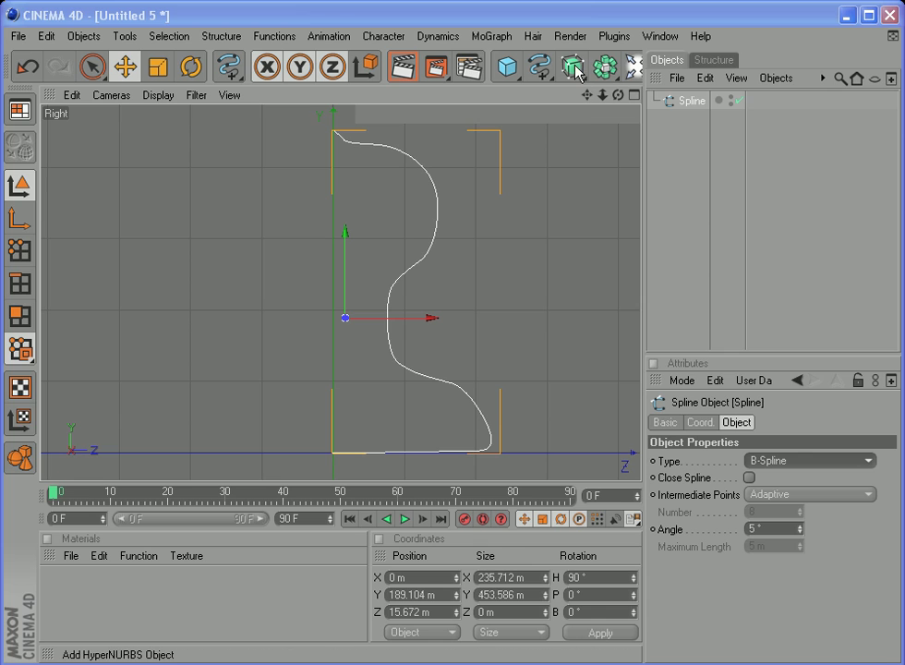
Step: Add a Lathe NURBS and nest the Spline under it to revolve the profile
left_click_drag(573, 69, 599, 117)
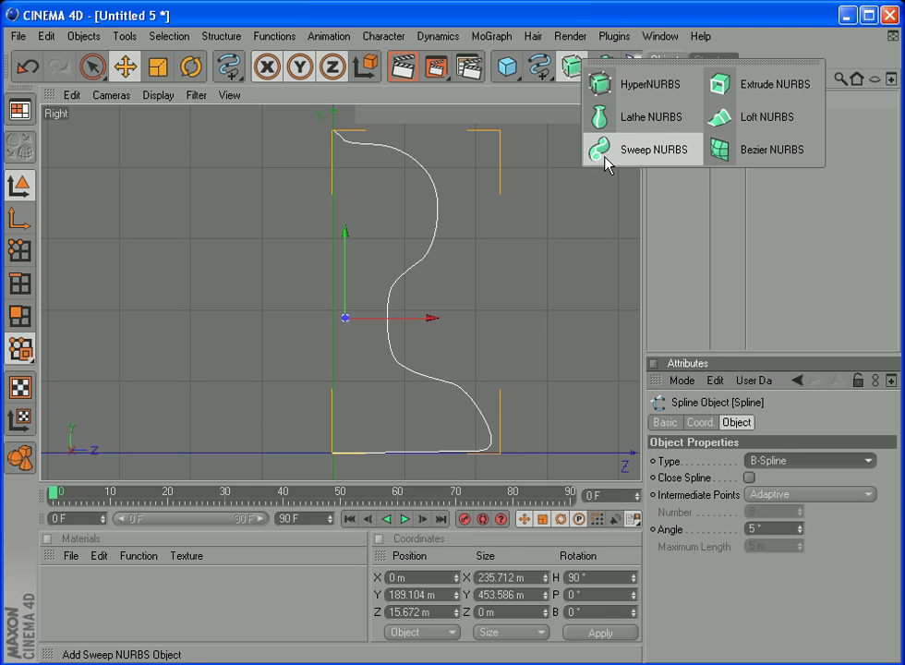
left_click(642, 121)
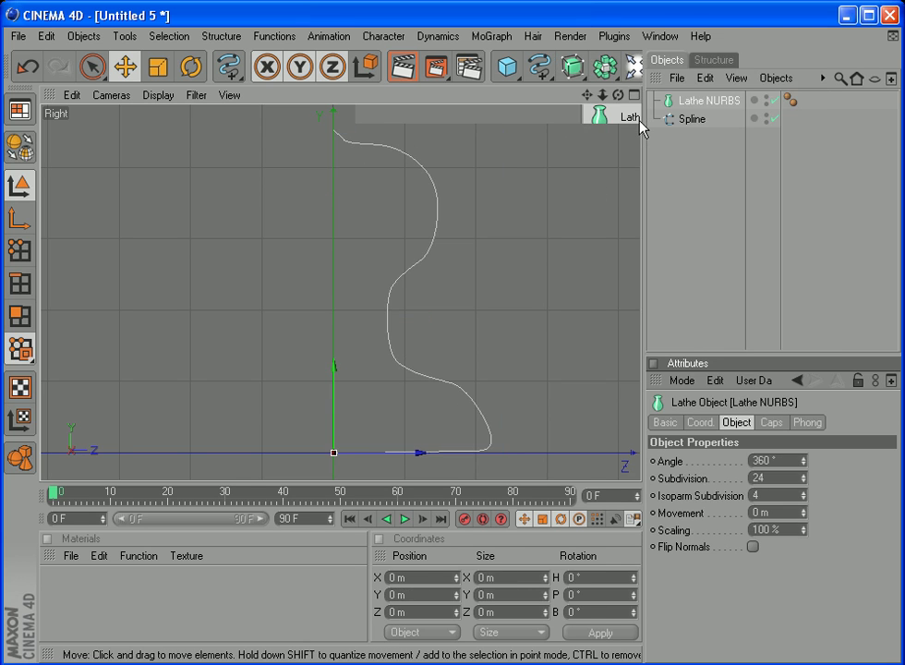
left_click(693, 119)
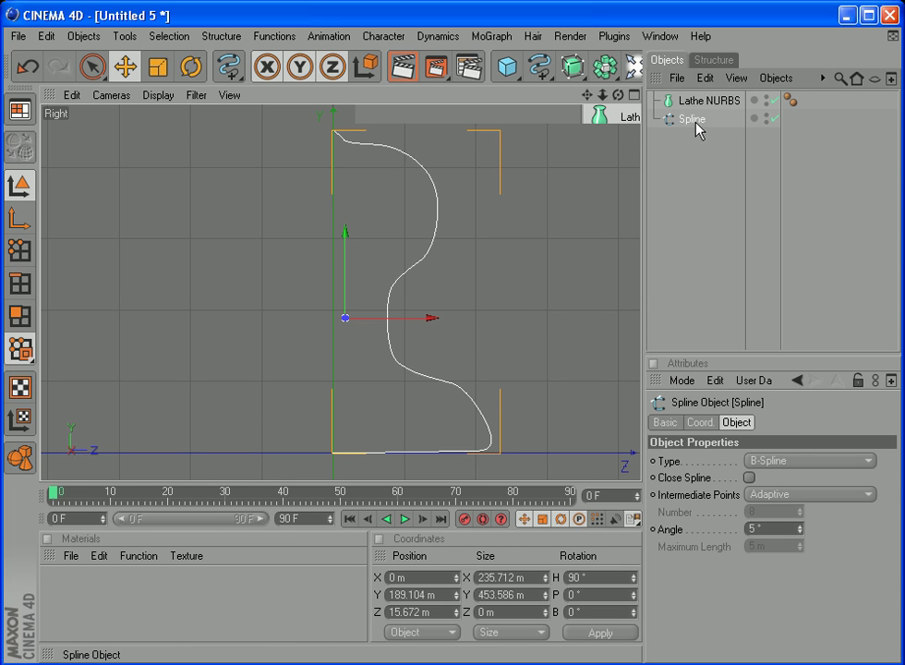
left_click_drag(697, 119, 709, 100)
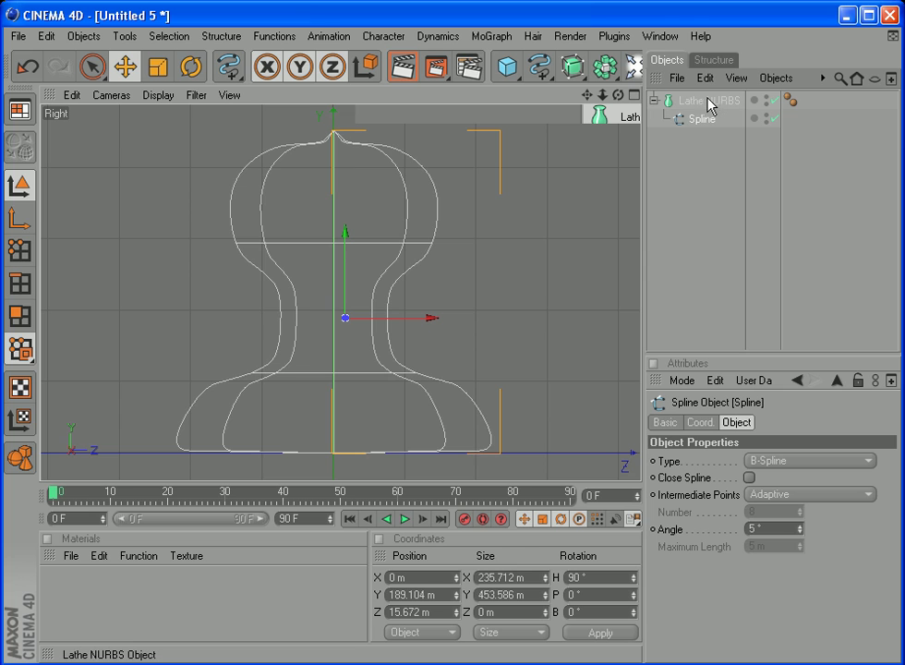
Step: Maximize the Perspective view and orbit to see the whole vase
left_click(634, 95)
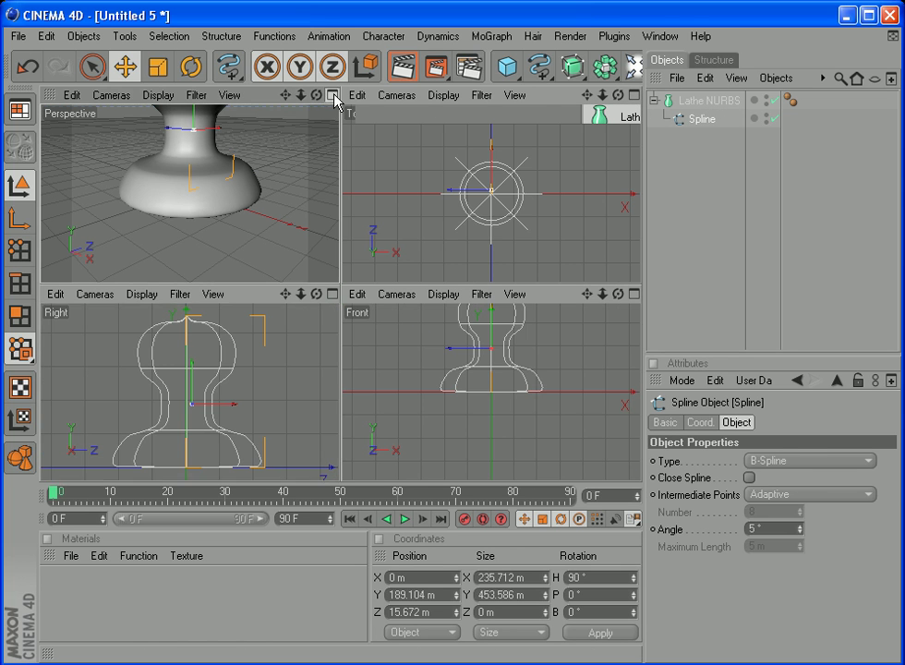
left_click(333, 95)
scroll(346, 268, "down", 3)
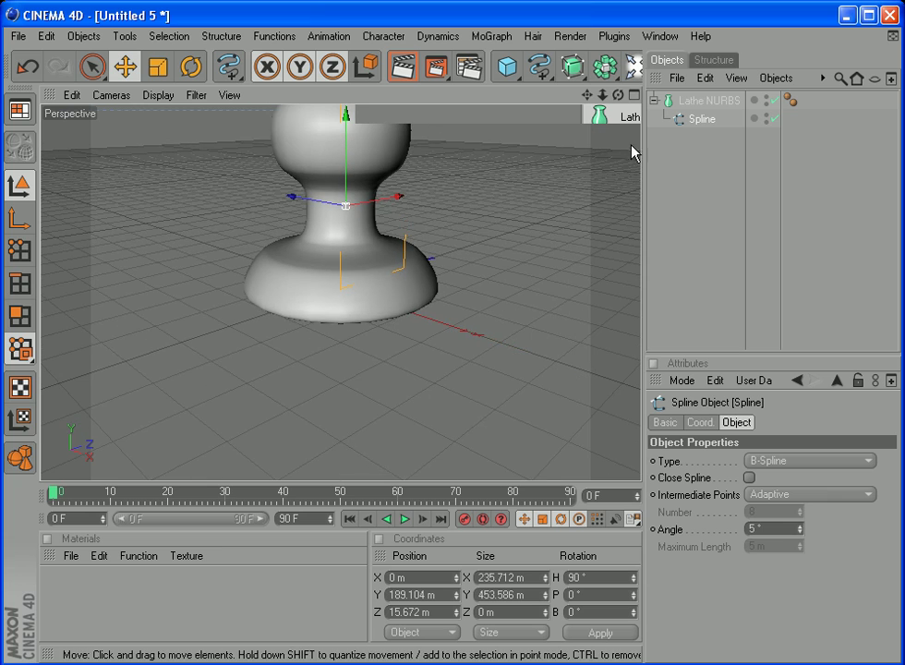
left_click_drag(618, 95, 522, 99)
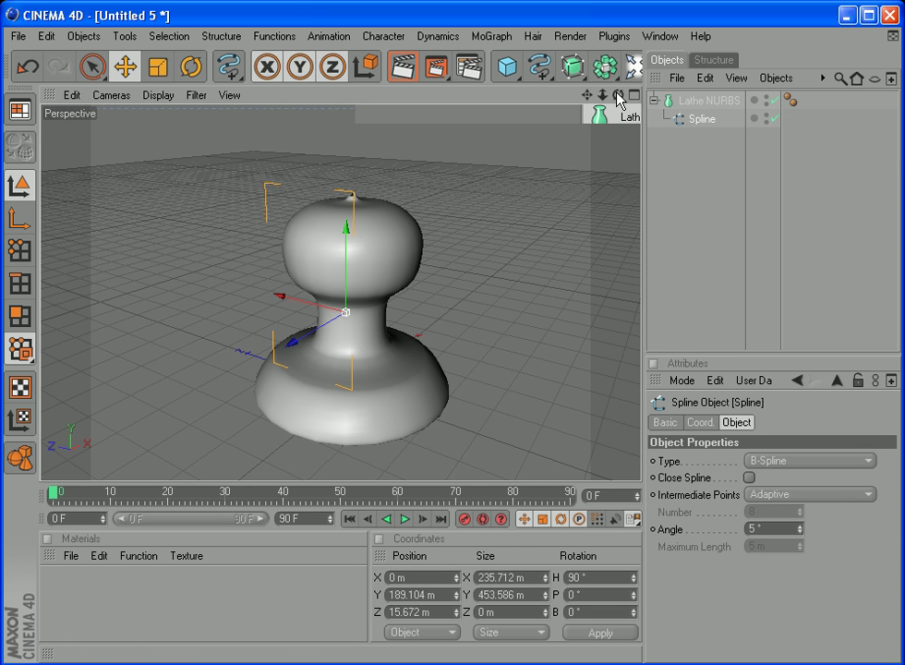
Step: Scale the vase taller, trim its height slightly, and orbit around the lathed object
left_click(159, 72)
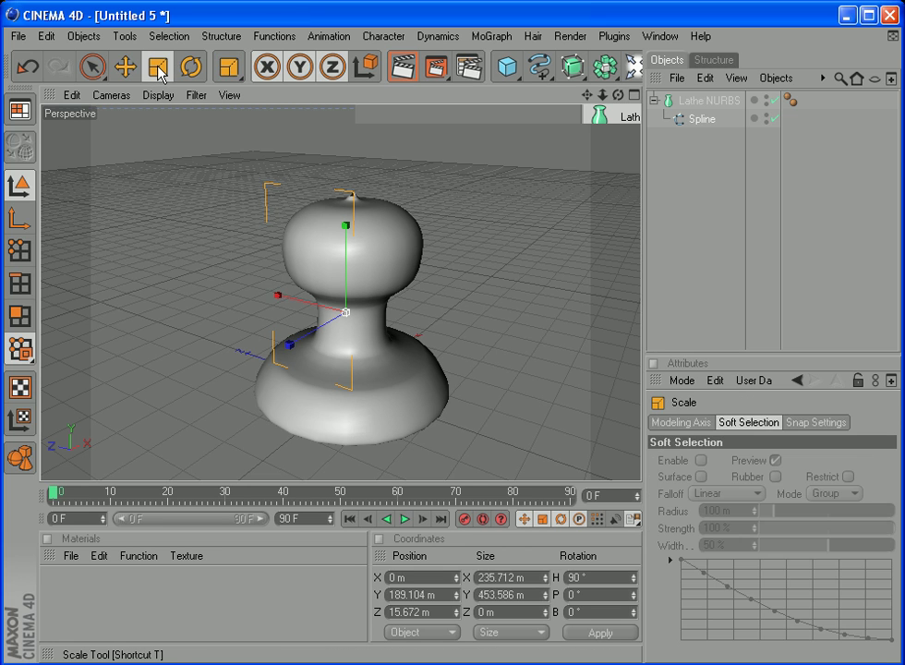
left_click_drag(349, 263, 349, 184)
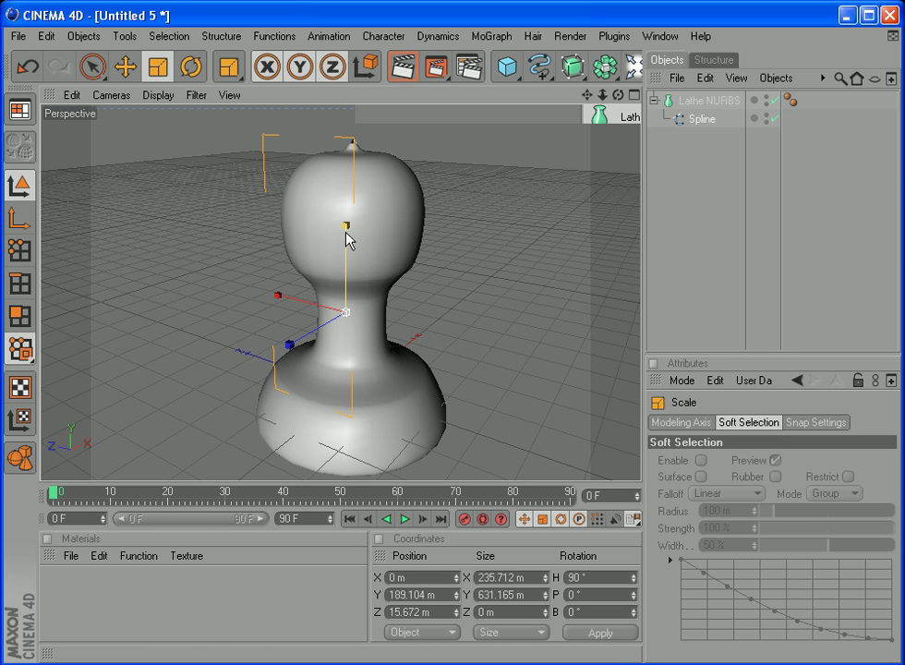
mouse_move(349, 234)
left_mouse_down()
mouse_move(350, 319)
mouse_move(348, 237)
left_mouse_up()
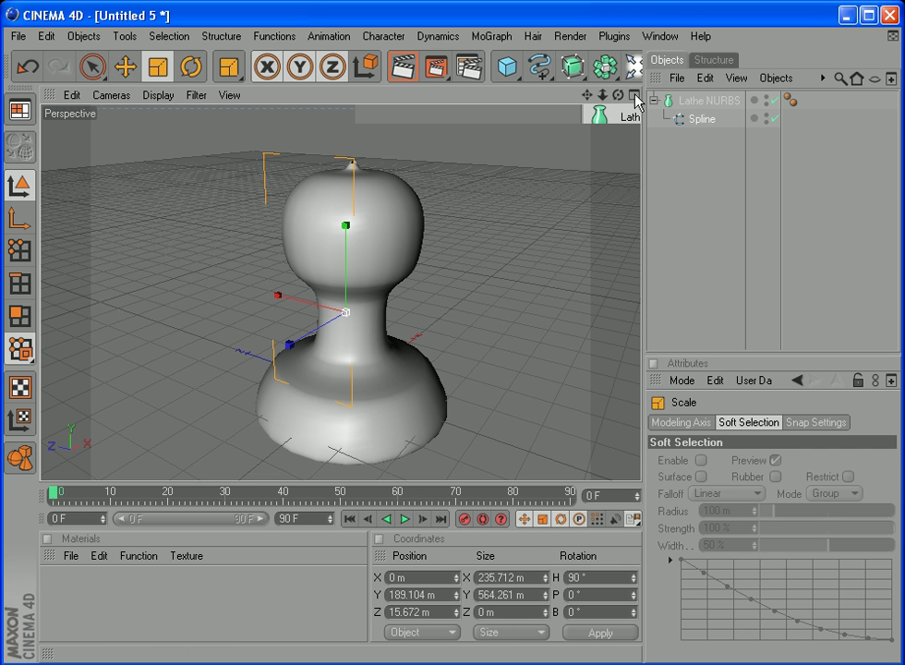
left_click_drag(618, 94, 536, 96)
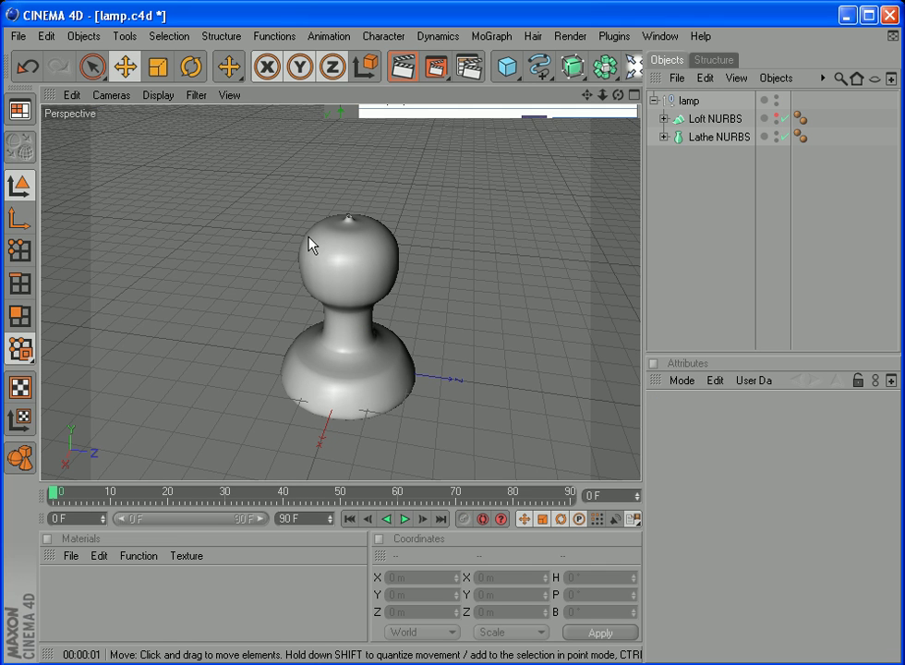
Step: Switch to sample 3.c4d and redo to restore the red lamp on the table
left_click_drag(618, 94, 618, 128)
left_click(673, 37)
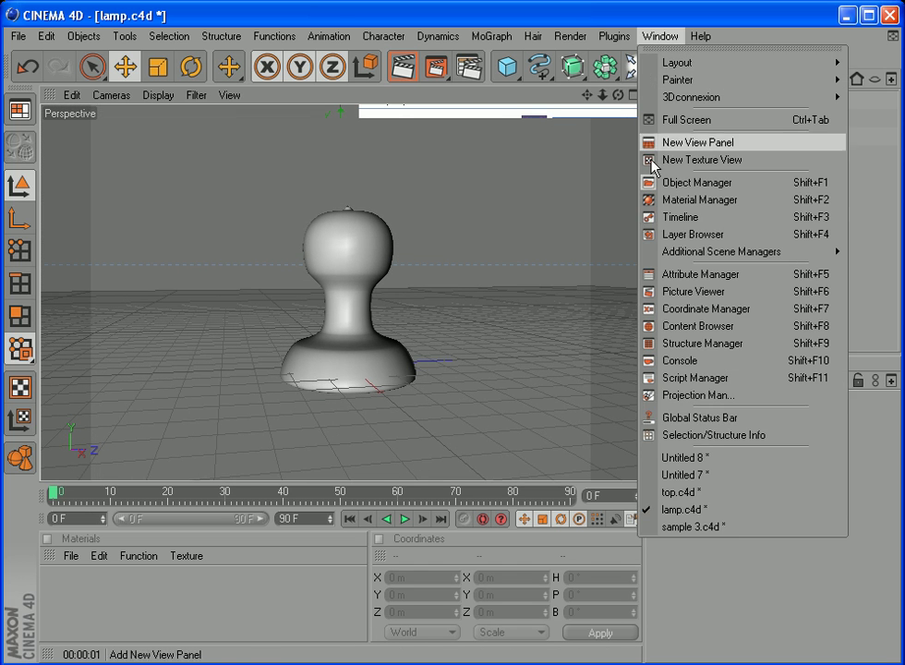
left_click(722, 535)
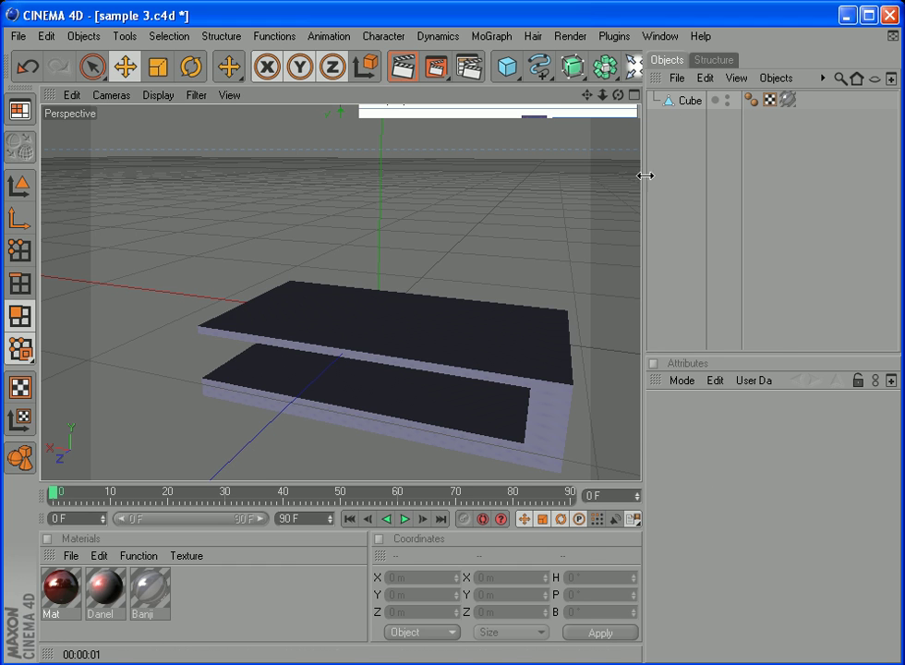
left_click(58, 67)
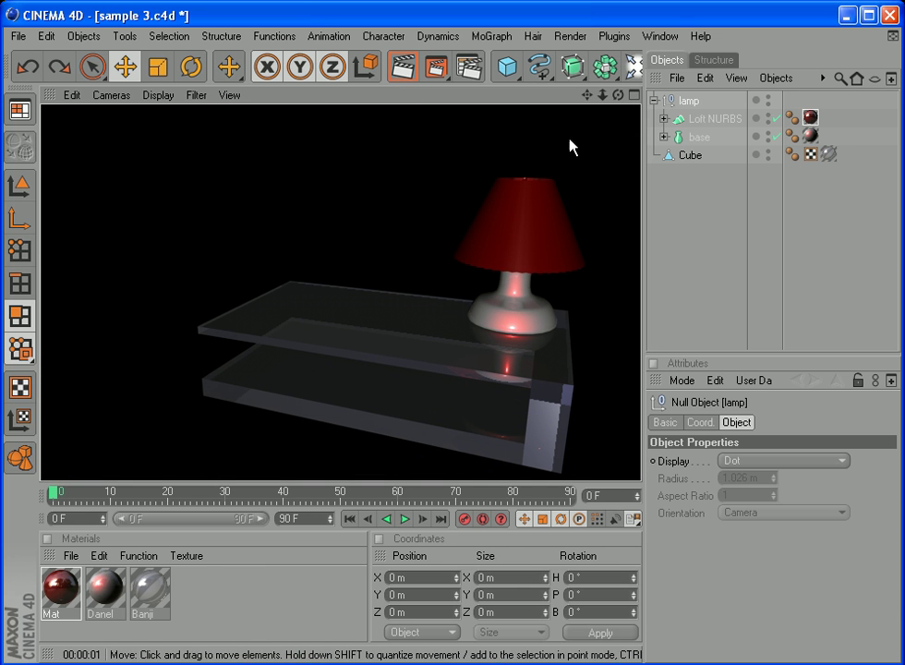
Step: Move through lamp.c4d to top.c4d and orbit around its lampshade cone
left_click(660, 36)
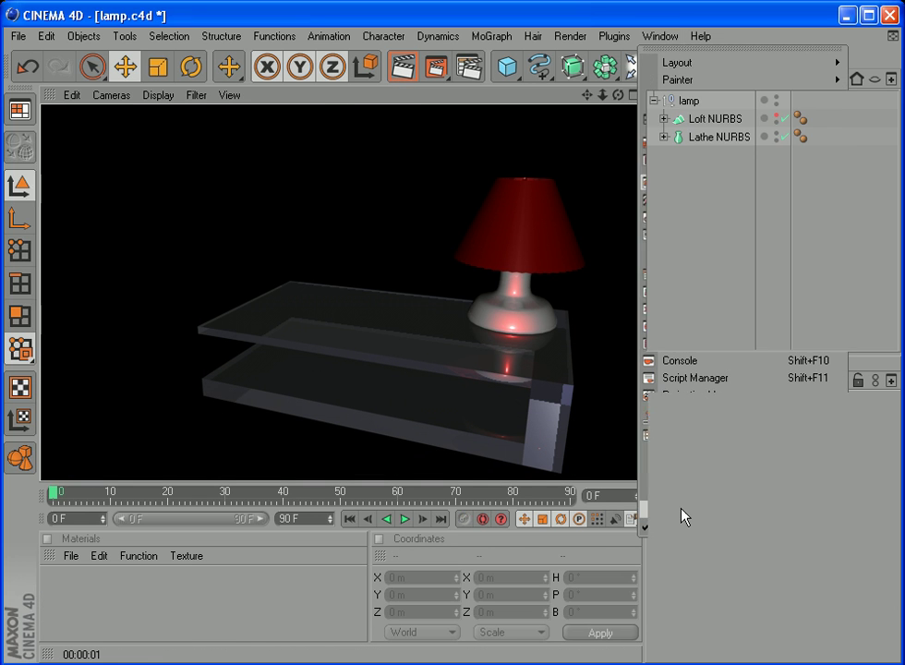
left_click(674, 510)
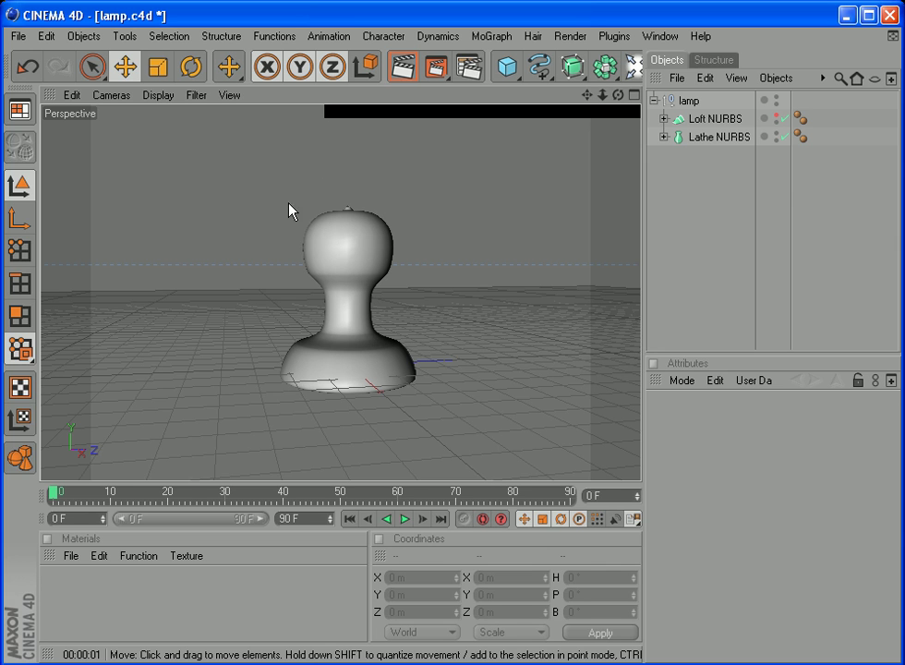
left_click(661, 36)
left_click(698, 496)
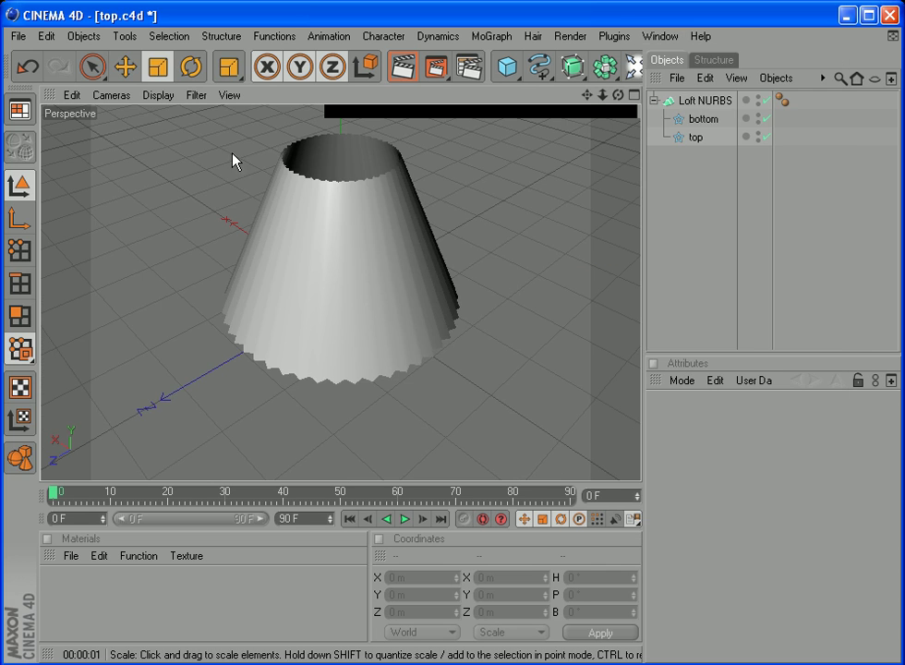
mouse_move(624, 120)
left_mouse_down("alt")
mouse_move(612, 125)
mouse_move(602, 156)
mouse_move(591, 118)
mouse_move(609, 111)
left_mouse_up("alt")
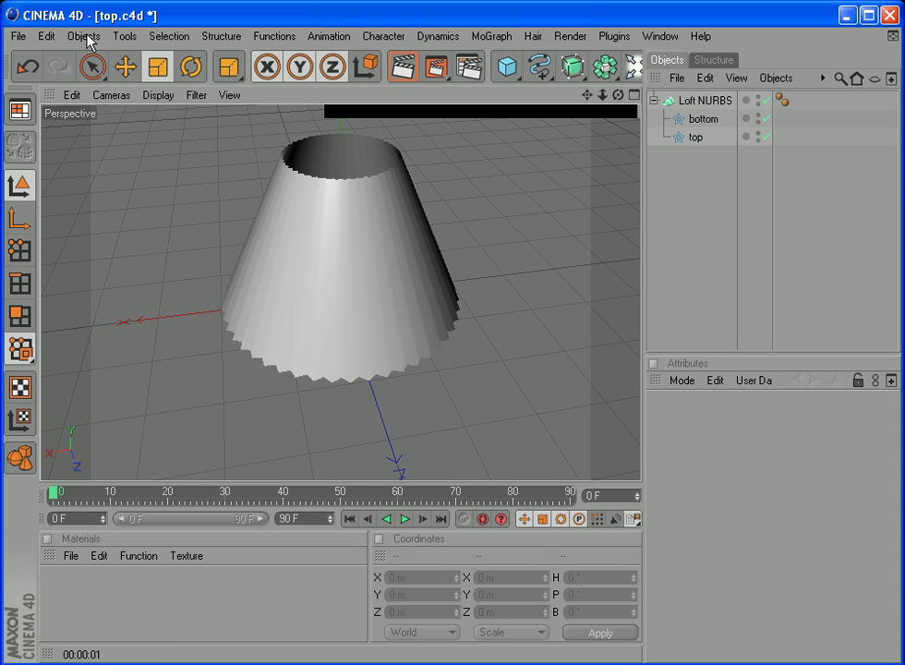
Step: Start a new scene and add a Star spline lying on the XZ plane
left_click(16, 37)
left_click(23, 62)
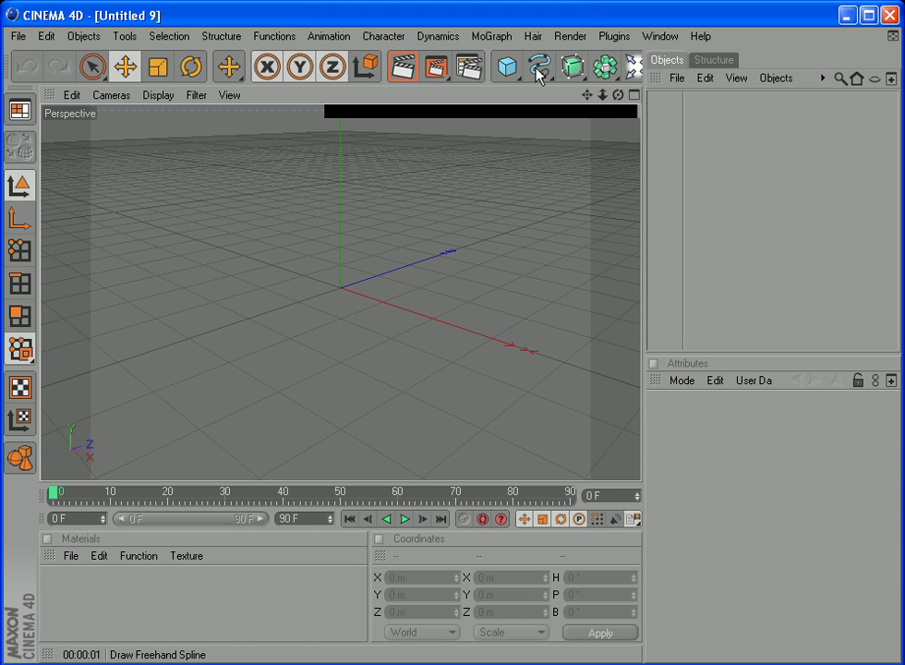
left_click_drag(539, 65, 780, 196)
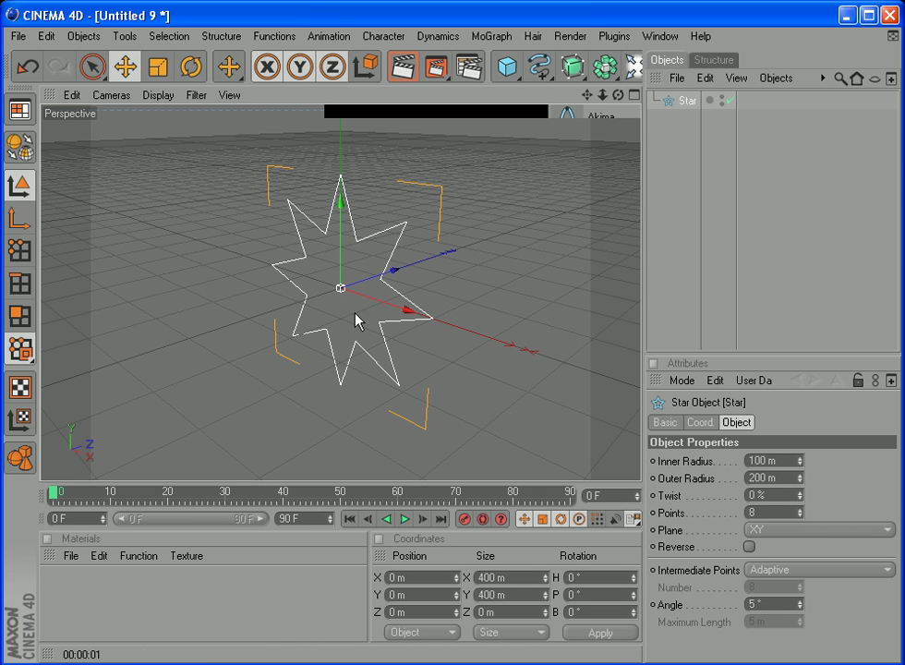
left_click(760, 532)
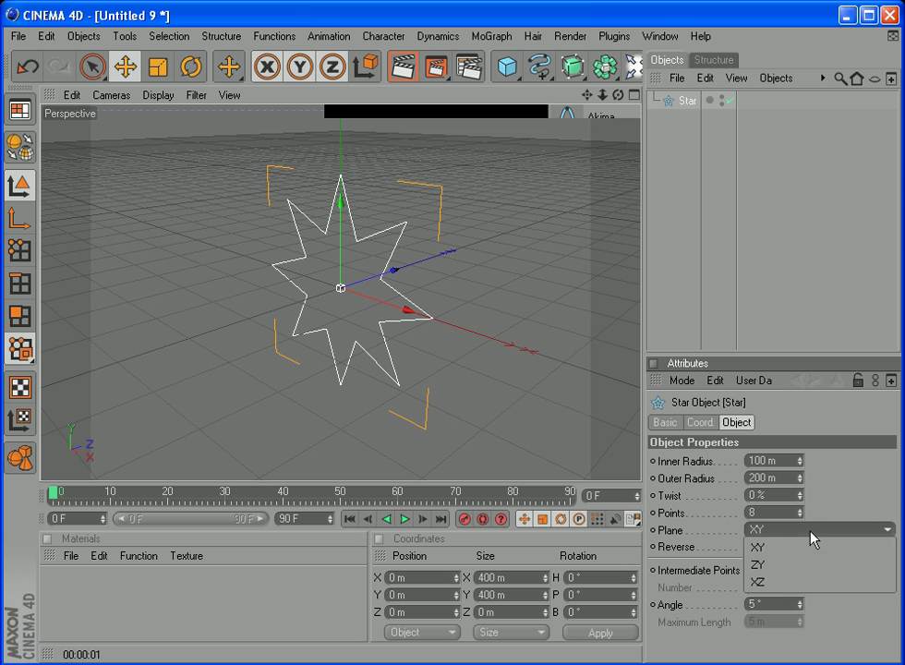
left_click(766, 583)
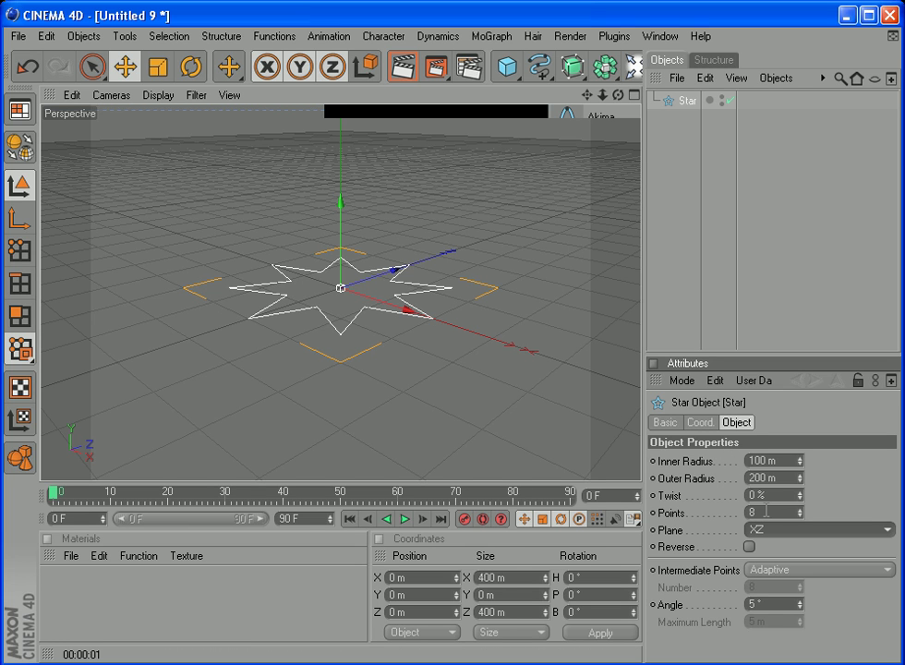
Step: Set the star to 48 points with a 190 m inner radius
double_click(767, 510)
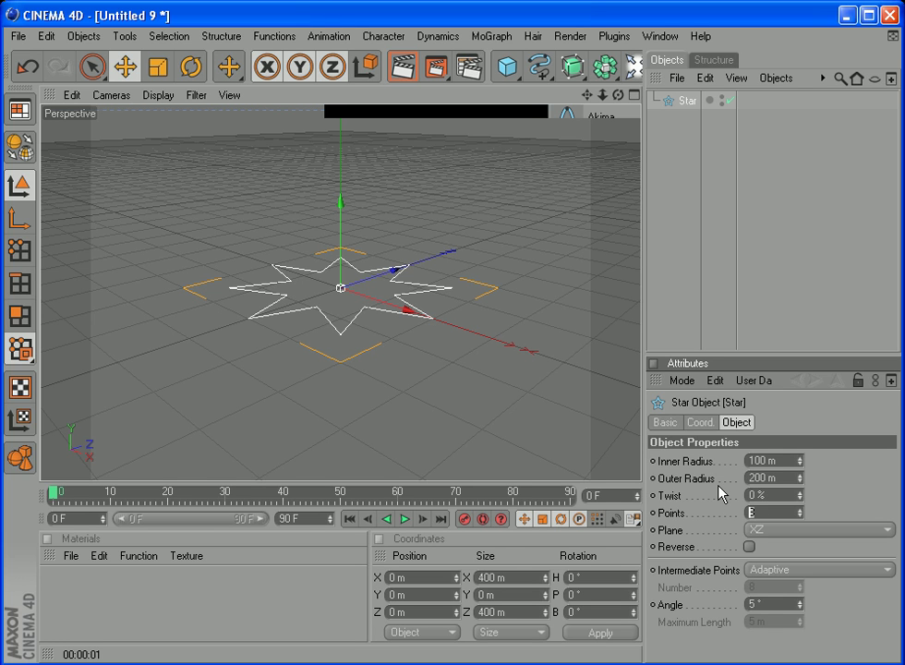
type("48")
key("Return")
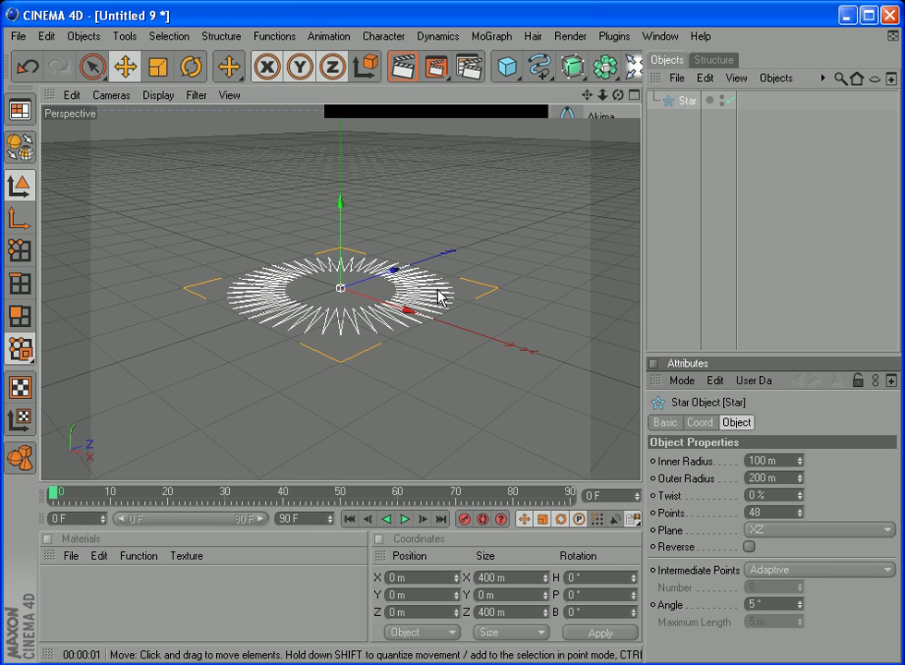
left_click(785, 461)
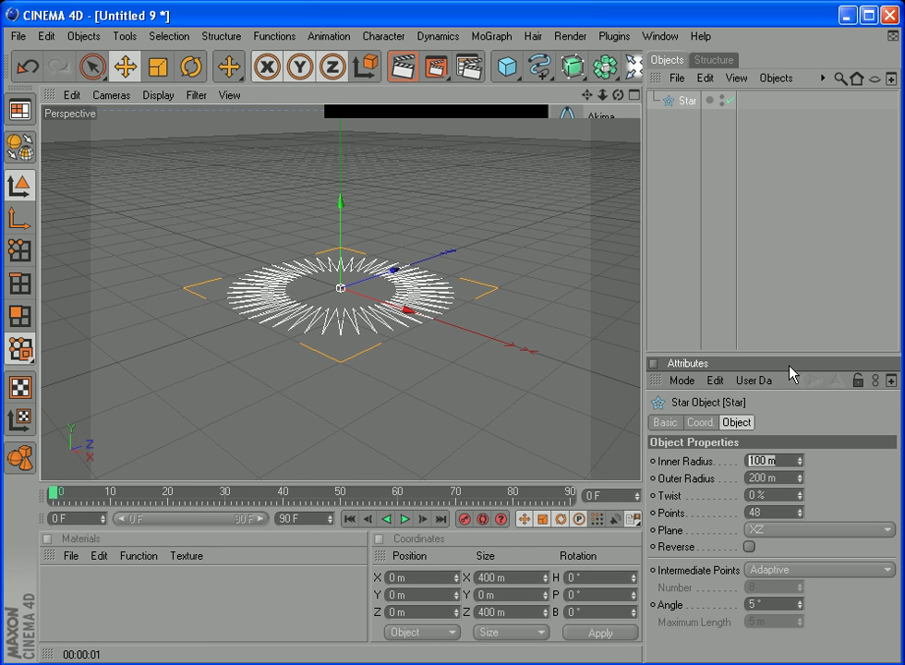
type("190 m")
key("Return")
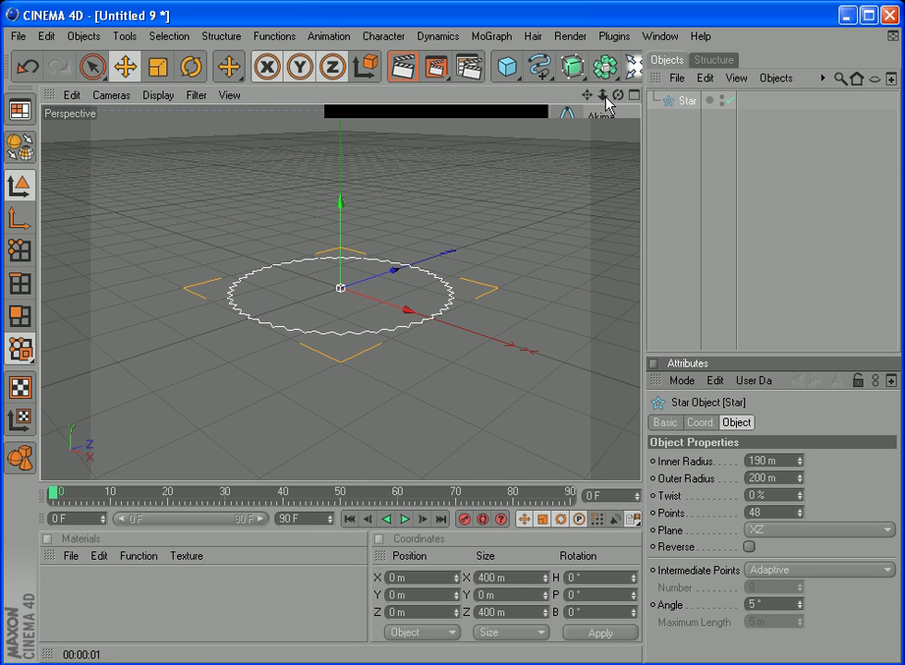
left_click_drag(618, 95, 376, 331)
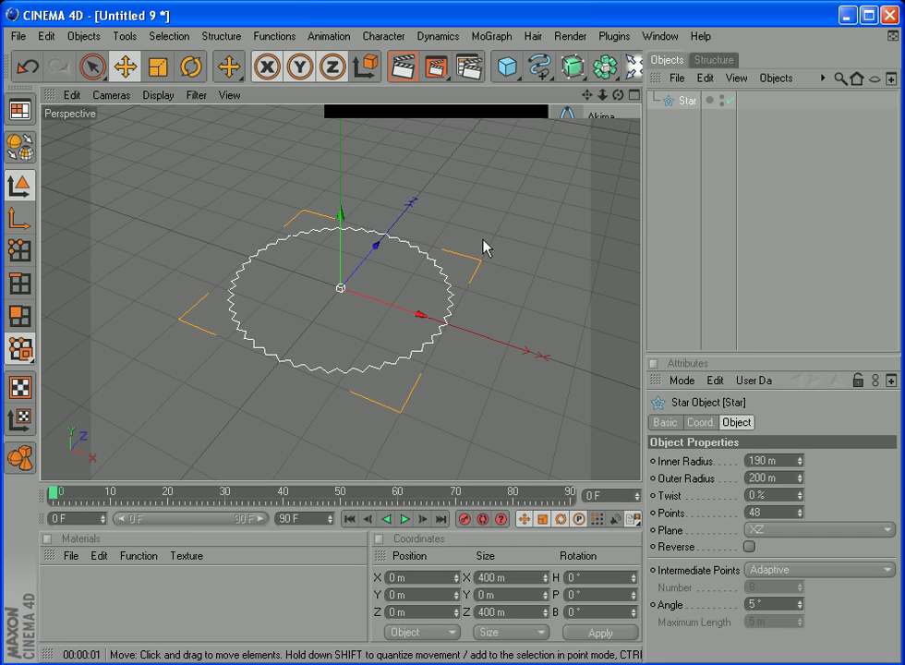
Step: Duplicate the star ring and place the copy at Y position 250 m
left_click_drag(618, 95, 440, 303)
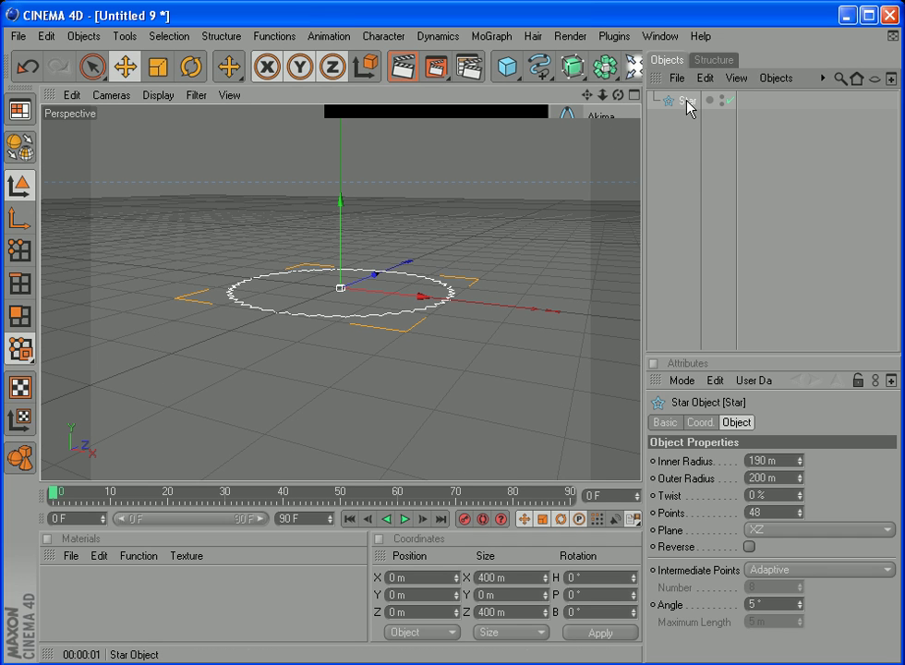
left_click_drag(689, 102, 688, 141)
left_click_drag(336, 253, 335, 124)
left_click_drag(618, 95, 359, 169)
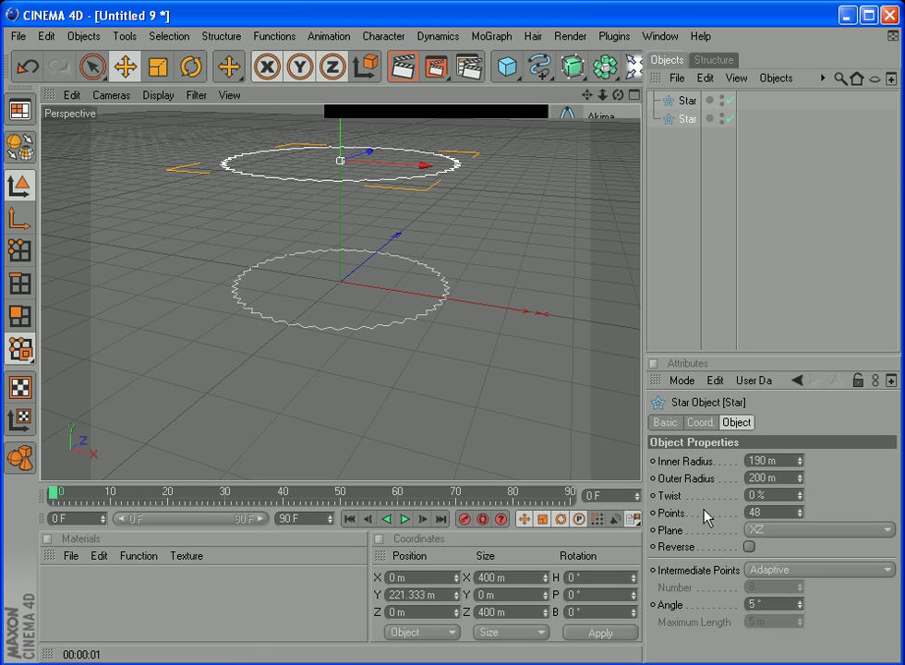
left_click(699, 422)
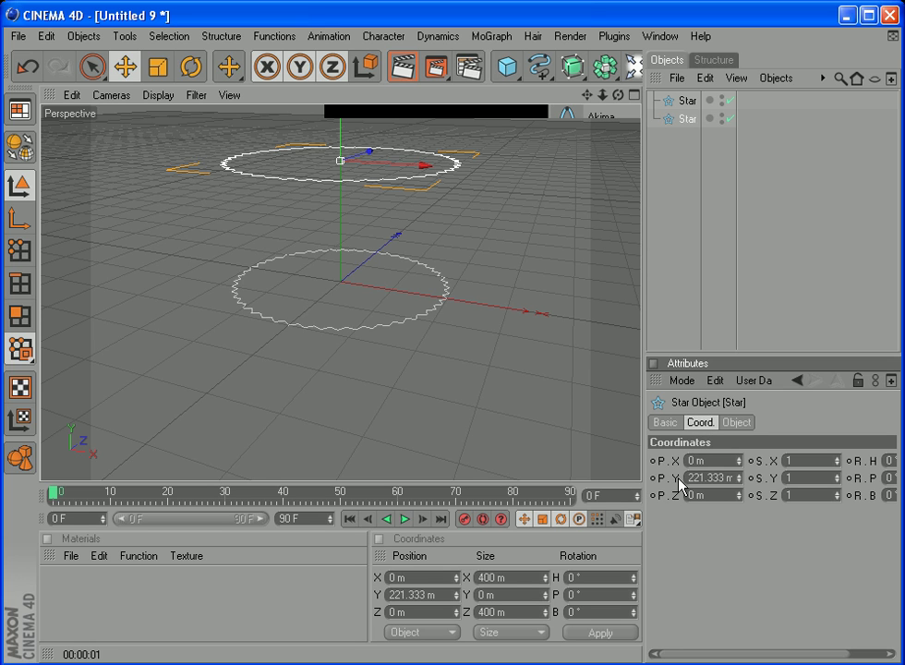
left_click(739, 479)
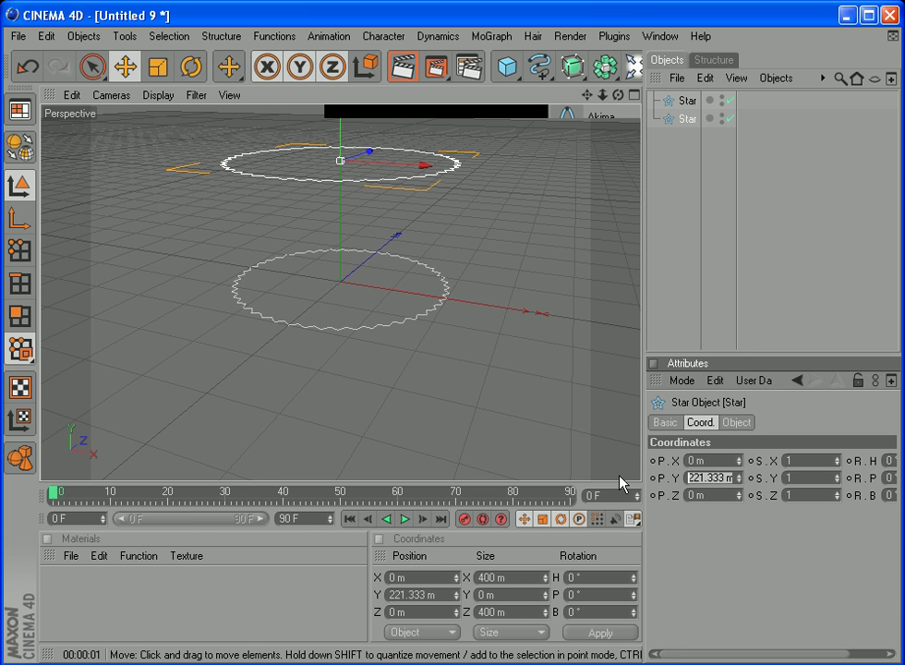
type("250")
key("Return")
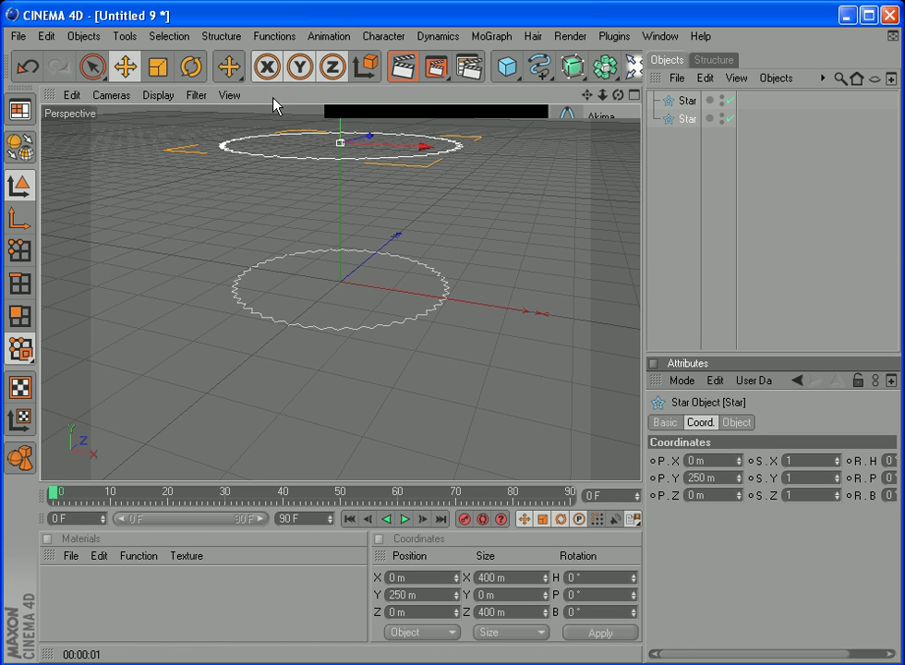
Step: Scale the upper star down to a 137 m-wide ring
left_click(162, 70)
left_click_drag(403, 133, 231, 109)
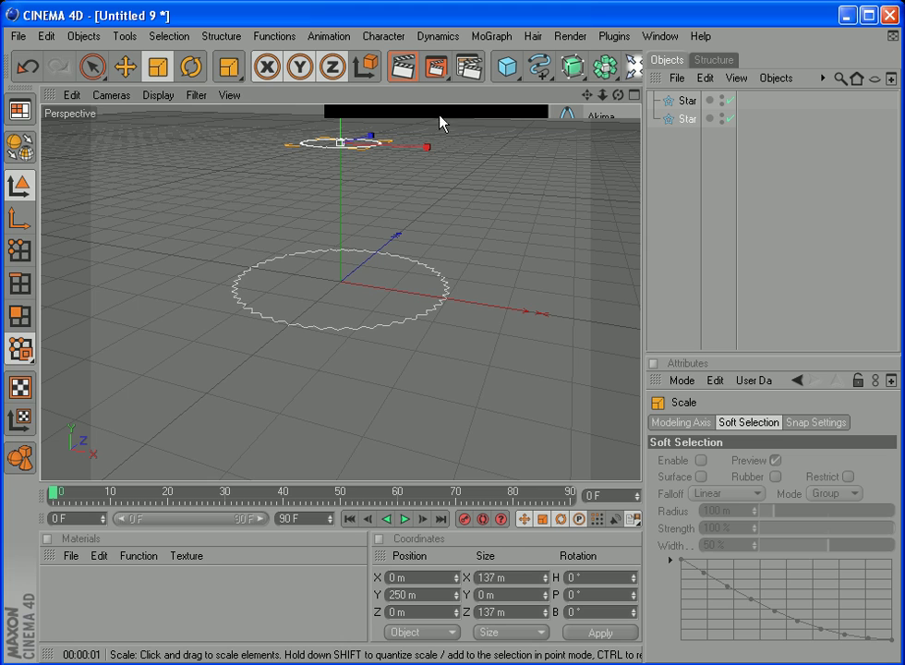
mouse_move(618, 94)
left_mouse_down()
mouse_move(619, 120)
mouse_move(618, 85)
mouse_move(618, 147)
mouse_move(618, 92)
mouse_move(618, 102)
left_mouse_up()
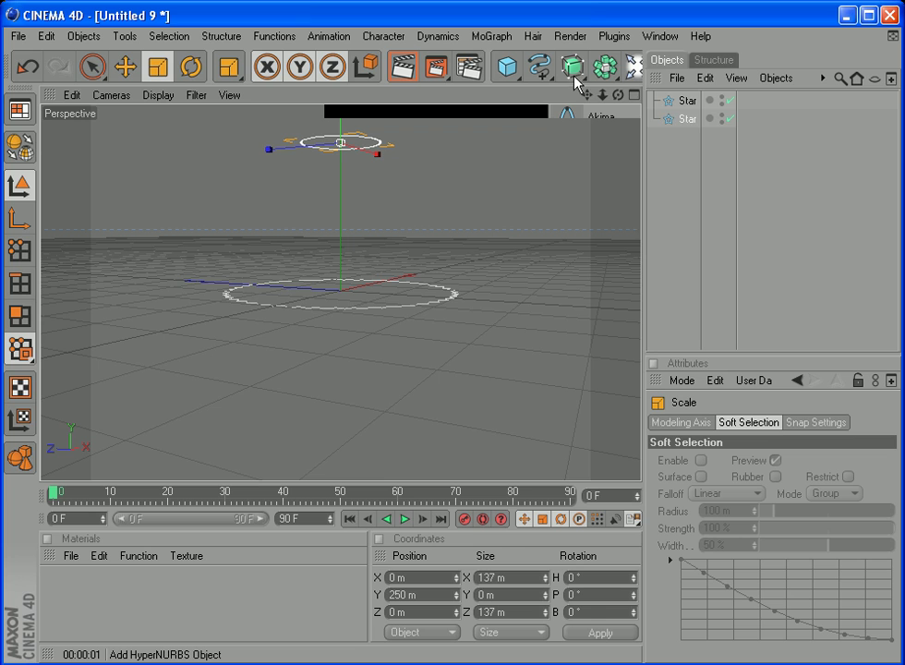
Step: Add a Loft NURBS and rename the two stars bottom and top
left_click_drag(576, 81, 692, 129)
left_click(688, 121)
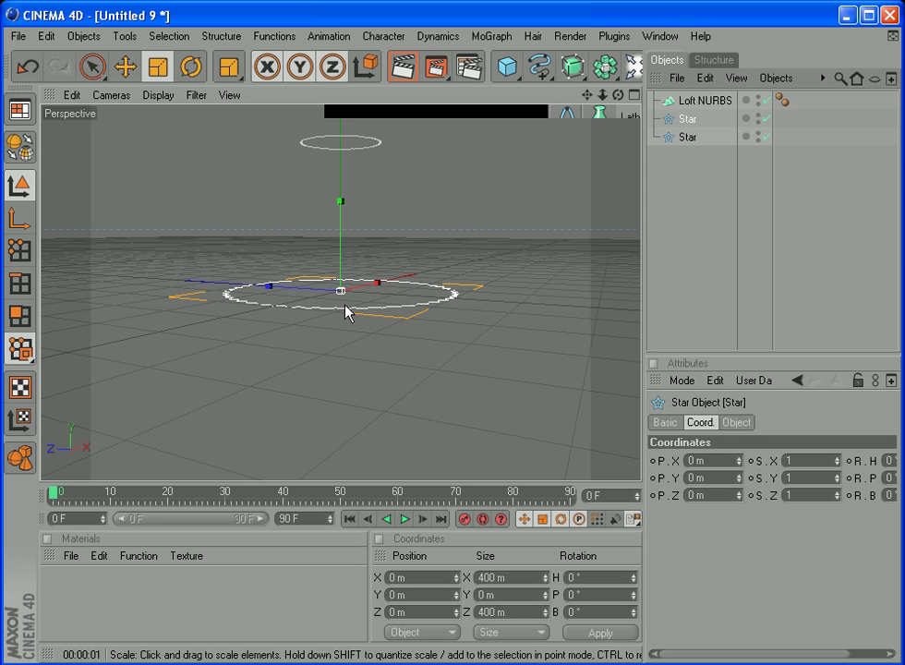
double_click(689, 118)
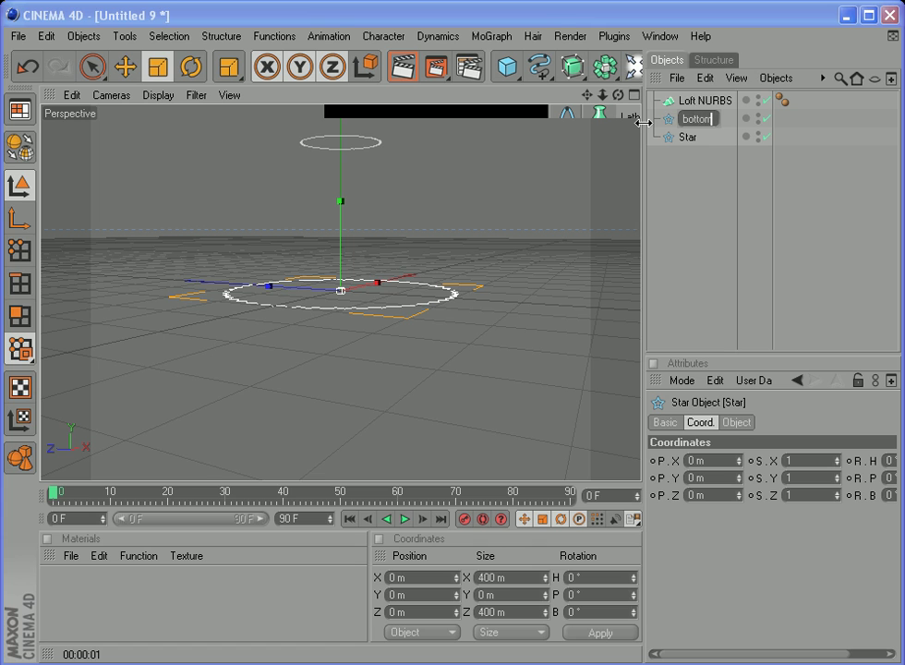
type("bottom")
key("Return")
double_click(691, 138)
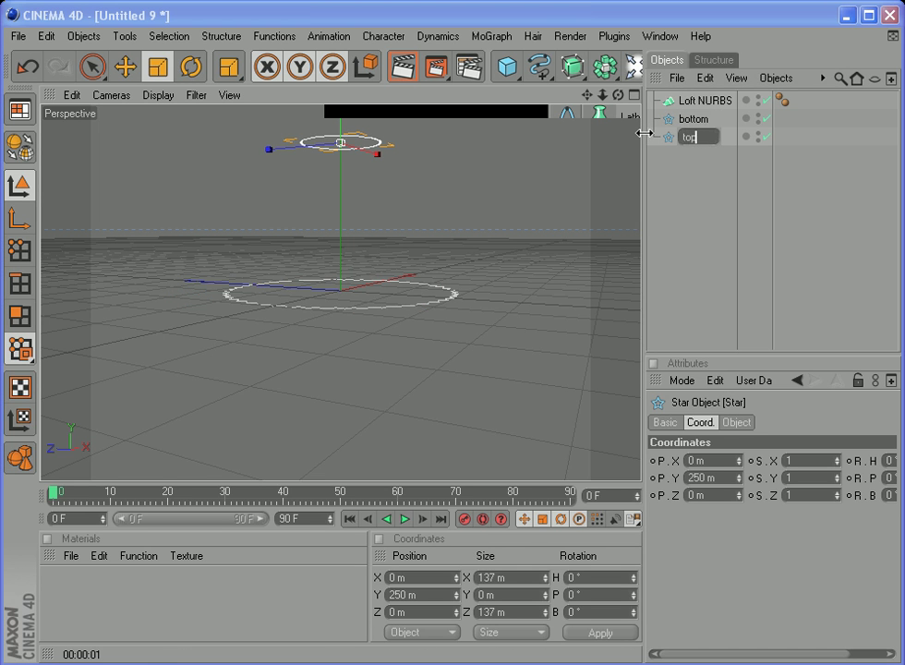
key("Return")
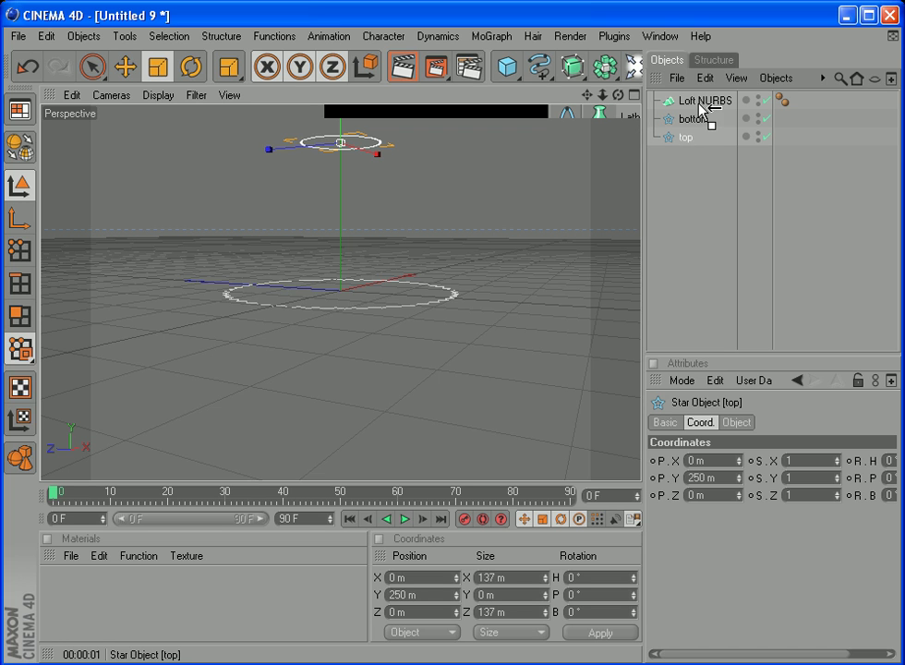
Step: Place both stars inside the Loft NURBS to form the lampshade cone
left_click_drag(699, 96, 702, 98)
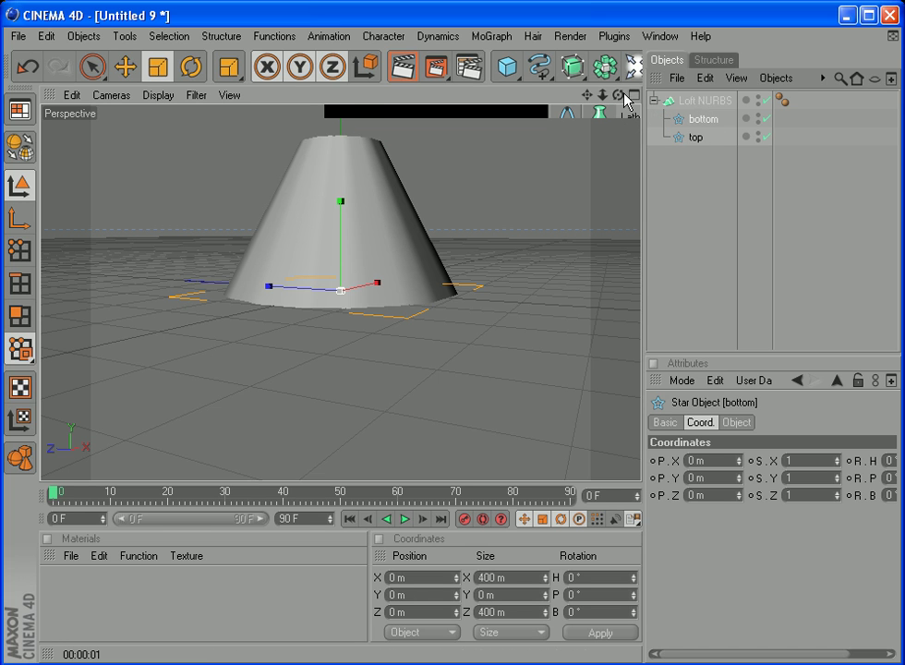
left_click_drag(341, 277, 351, 324, "alt")
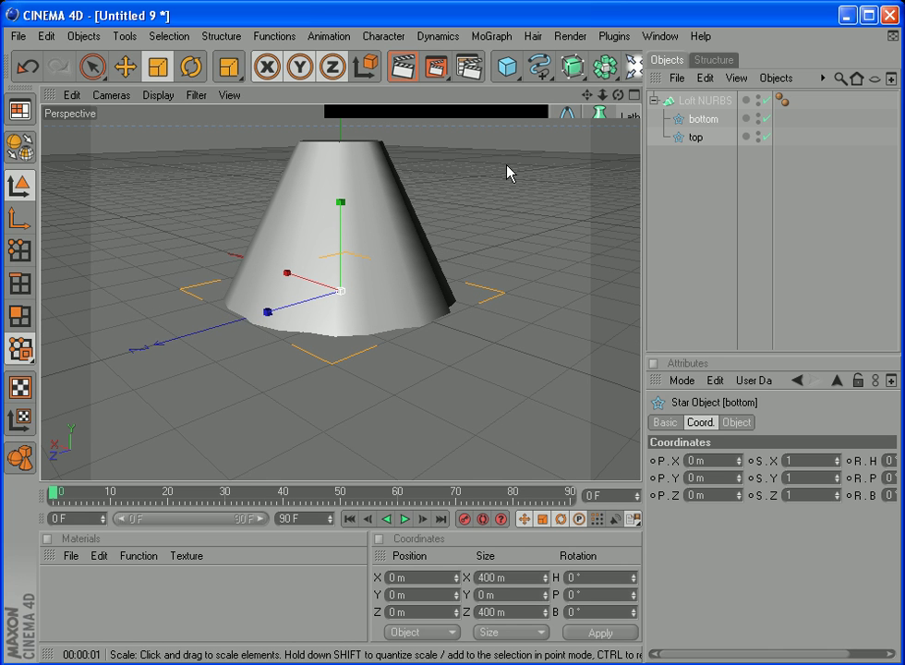
left_click(712, 102)
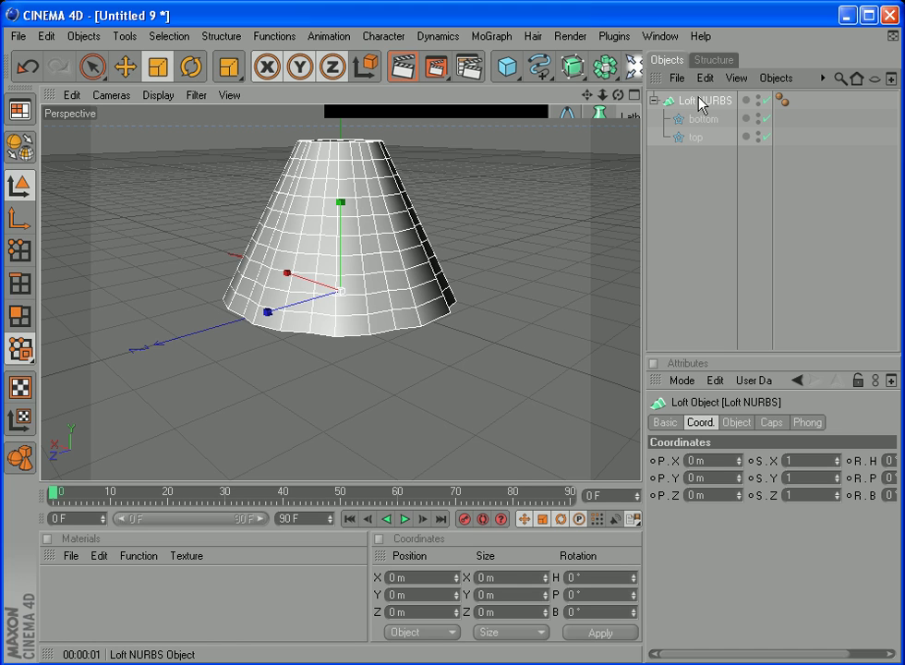
Step: Rename the Loft NURBS object to lamp
double_click(704, 102)
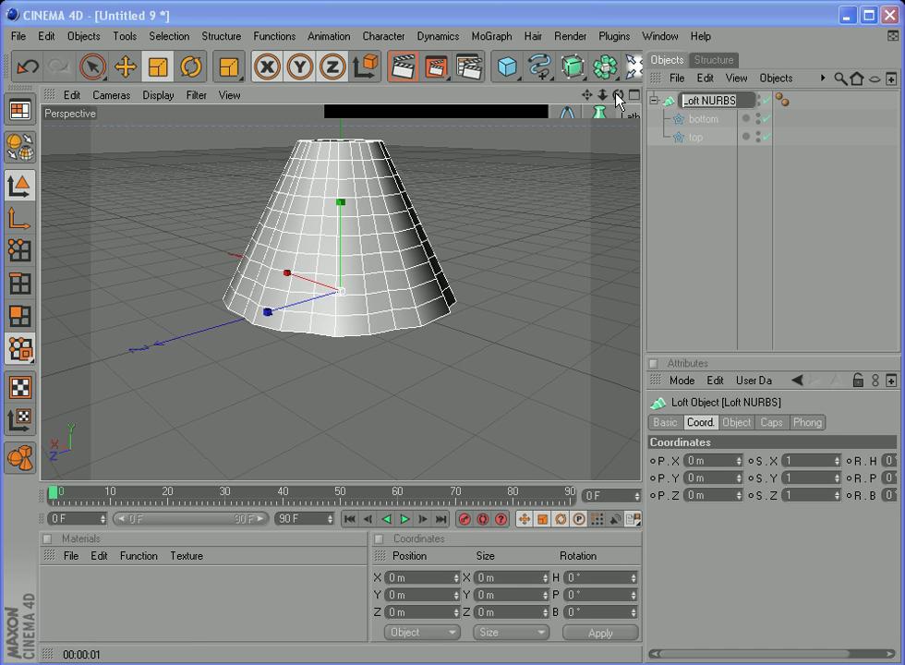
type("lamp")
key("Return")
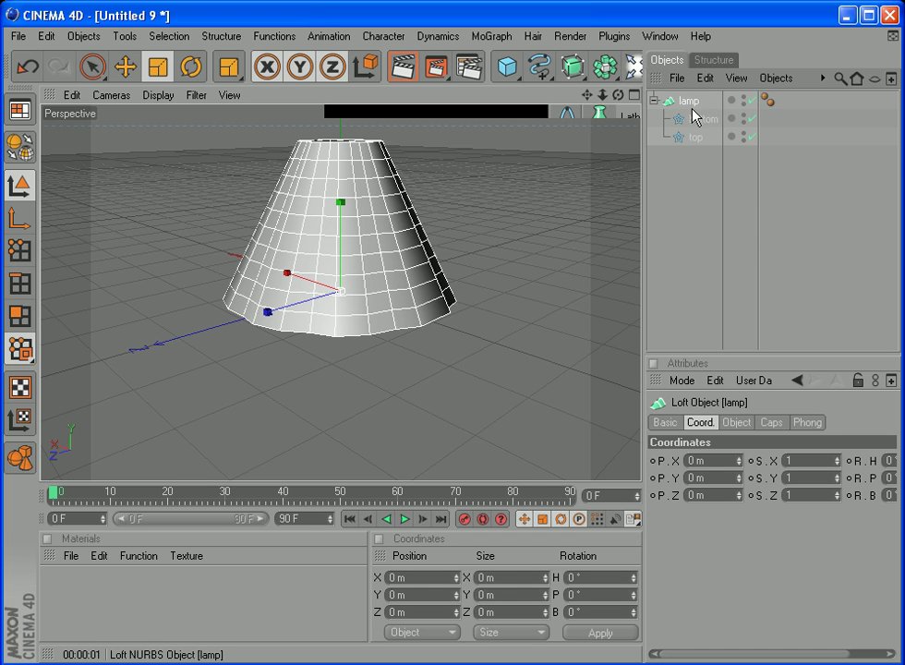
Step: Set the loft's Start and End caps to None so the shade is open at both ends
left_click(772, 424)
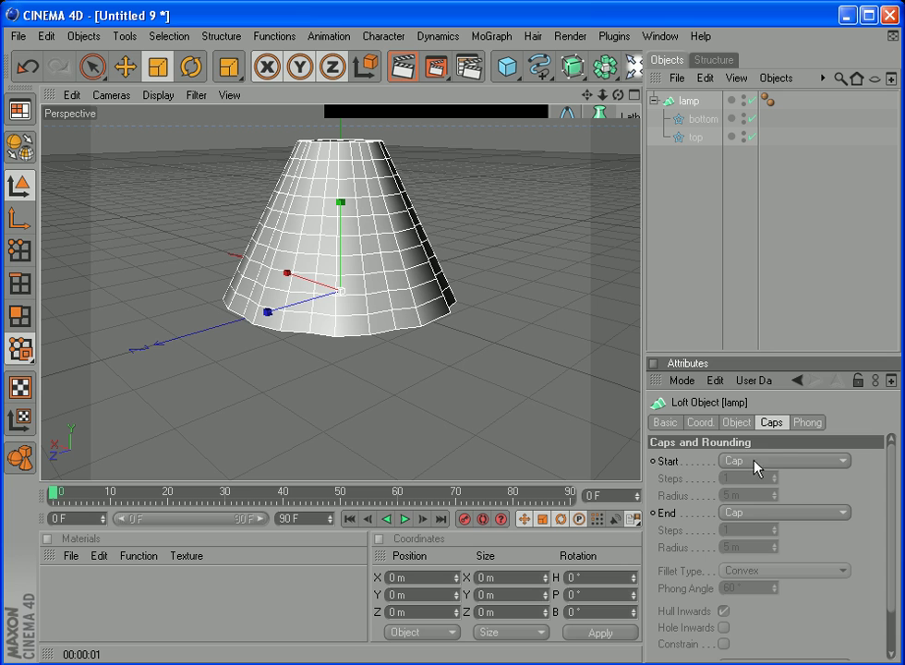
left_click(774, 462)
left_click(754, 479)
left_click(762, 514)
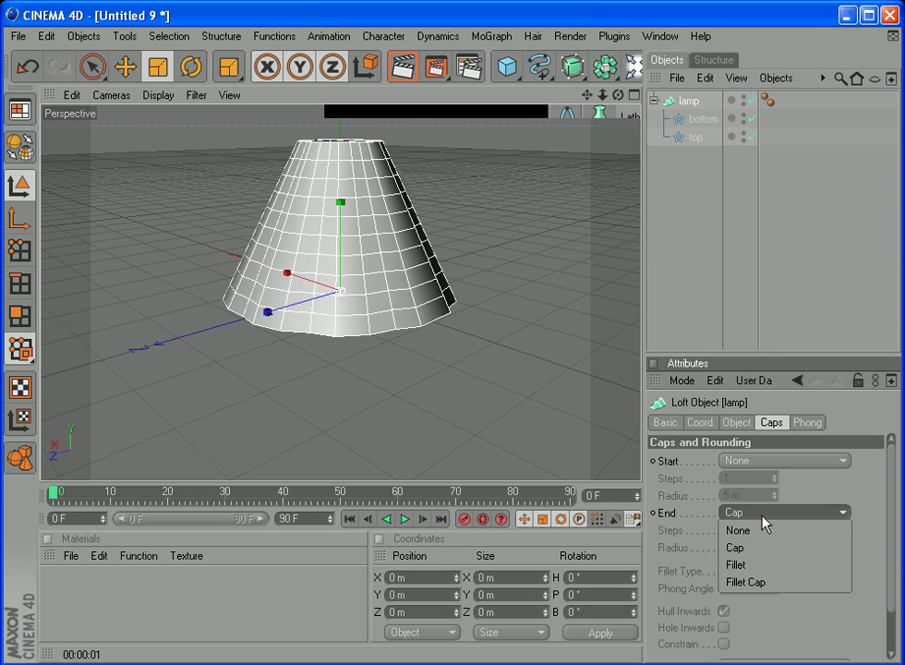
left_click(758, 532)
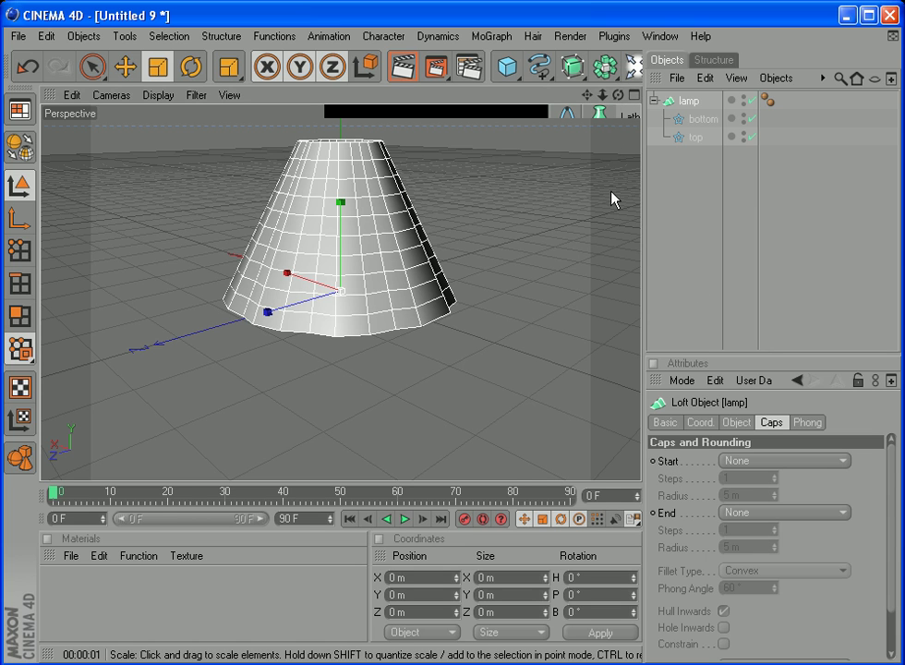
left_click_drag(618, 96, 343, 238)
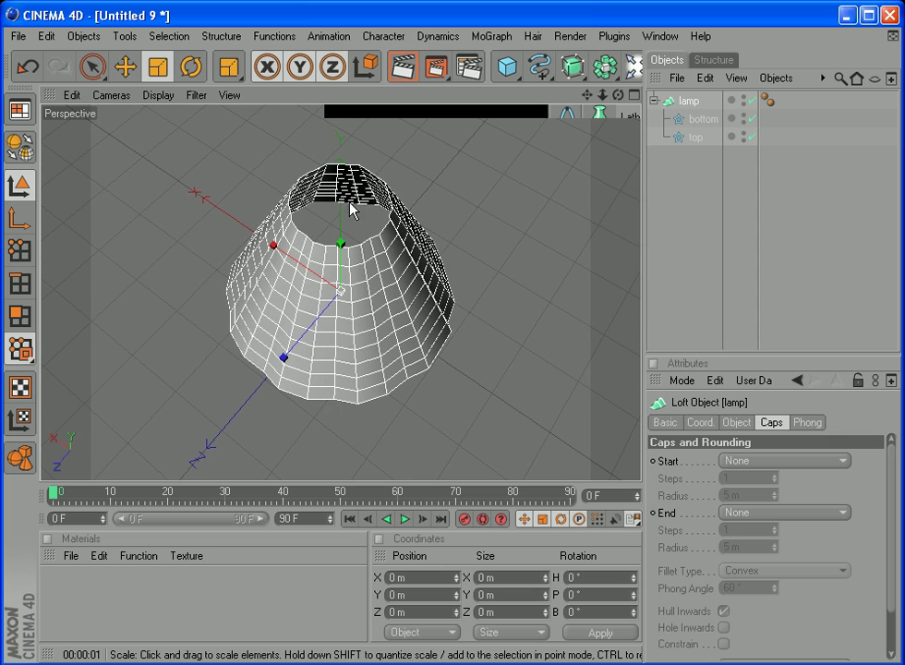
left_click_drag(618, 95, 591, 147)
left_click_drag(596, 96, 615, 139)
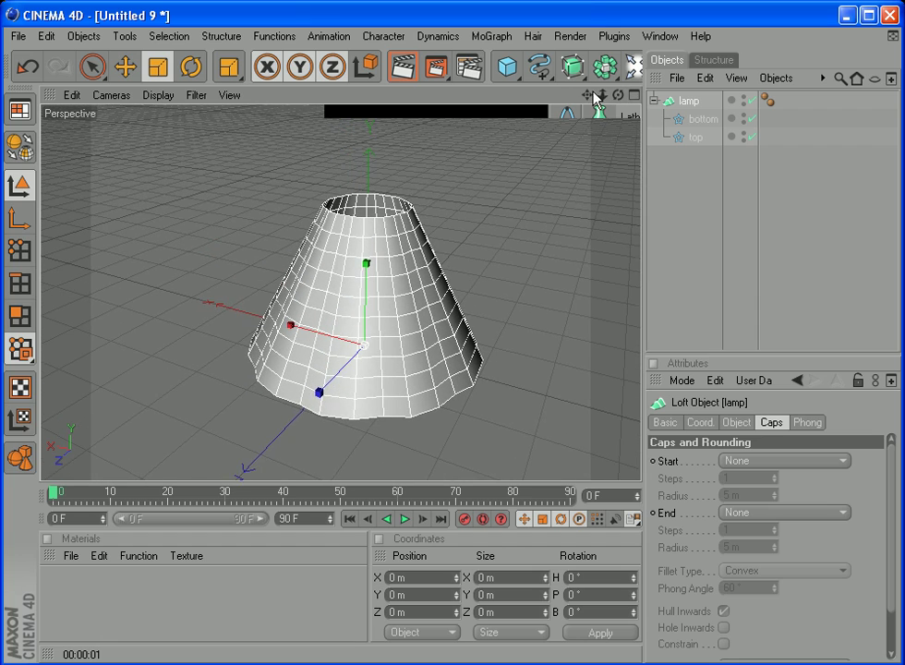
Step: Raise the loft's Mesh Subdivision U to 97 for a finely pleated shade
left_click(742, 427)
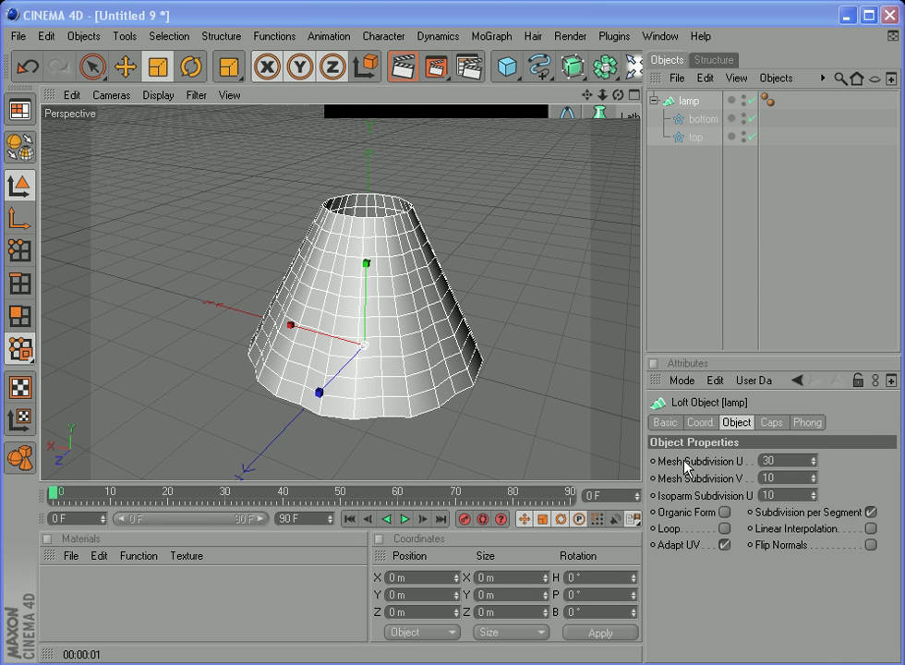
double_click(767, 460)
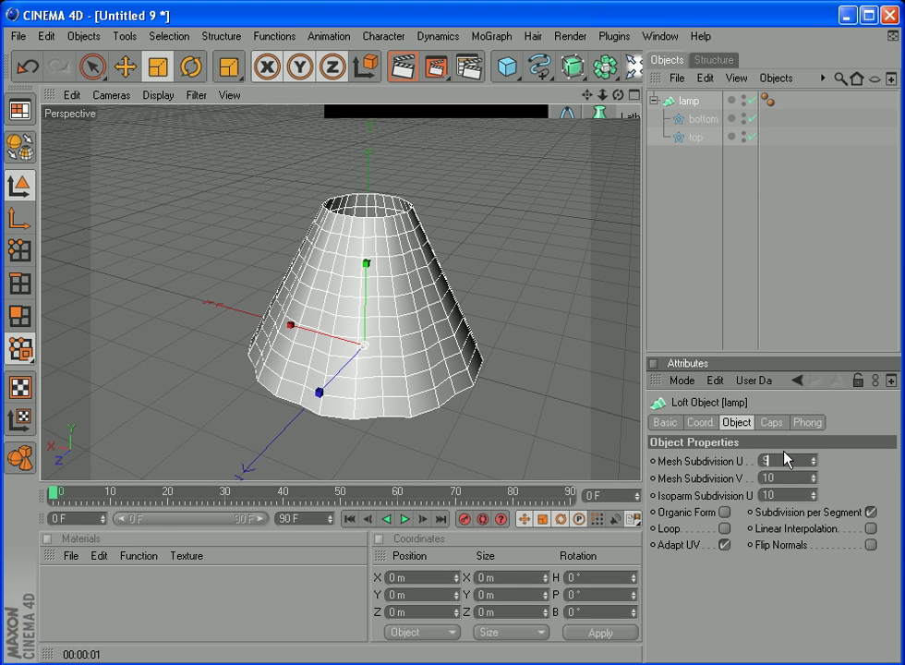
key("Return")
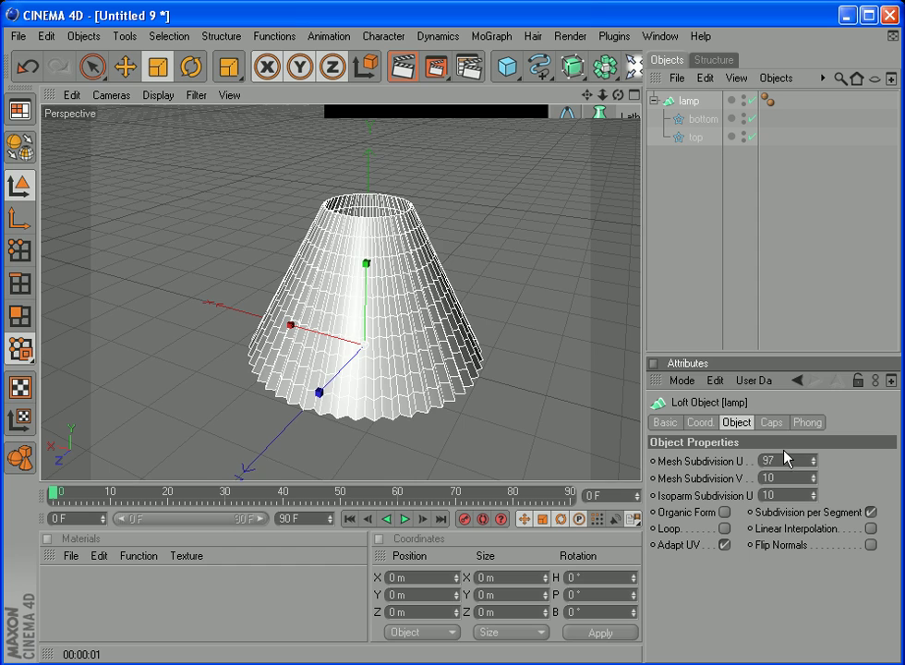
left_click_drag(627, 93, 621, 115)
left_click(499, 305)
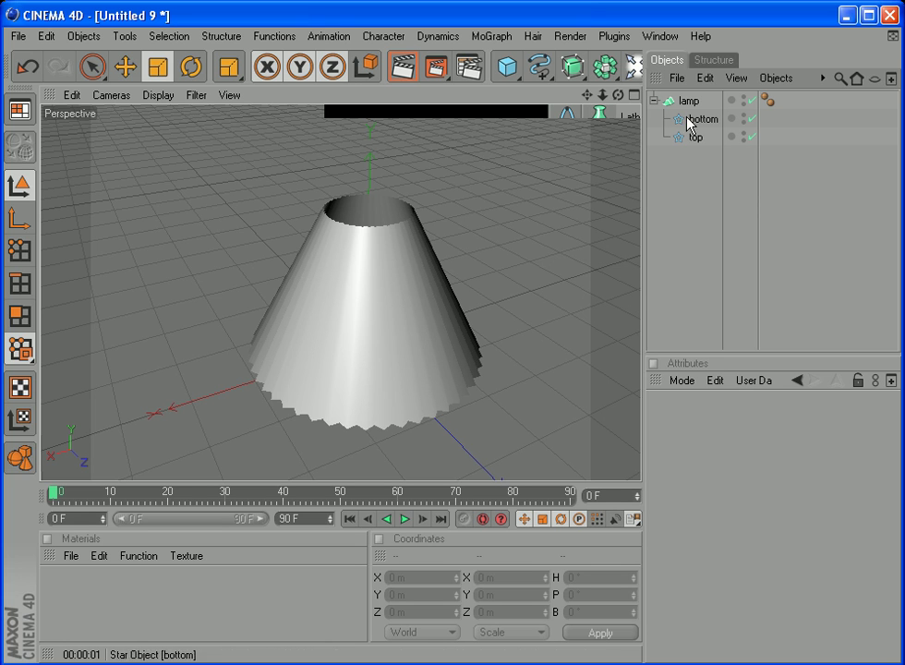
Step: Copy the lamp shade loft and paste it into lamp.c4d
left_click(655, 99)
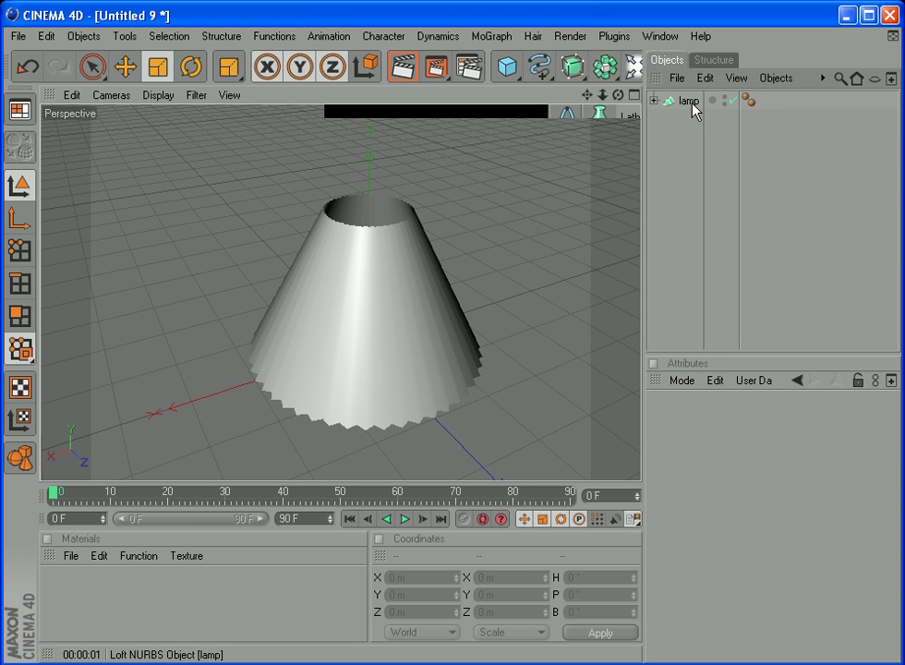
left_click(688, 104)
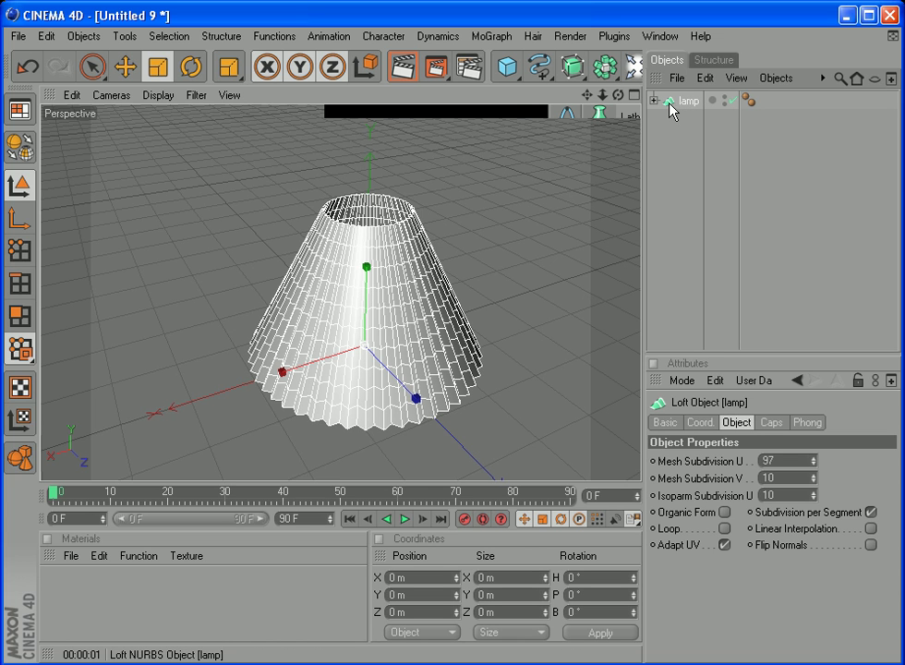
left_click(46, 36)
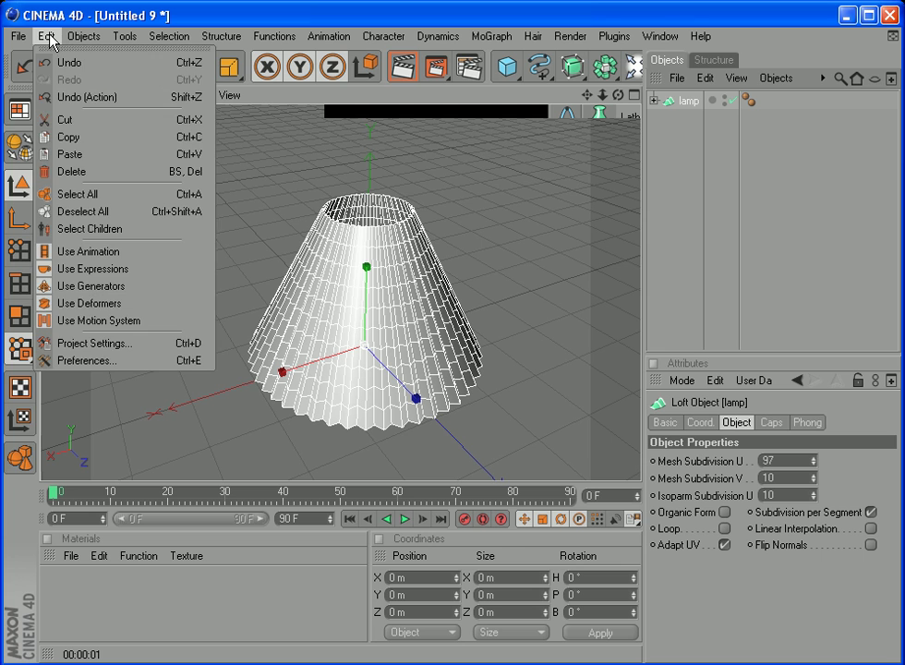
left_click(50, 103)
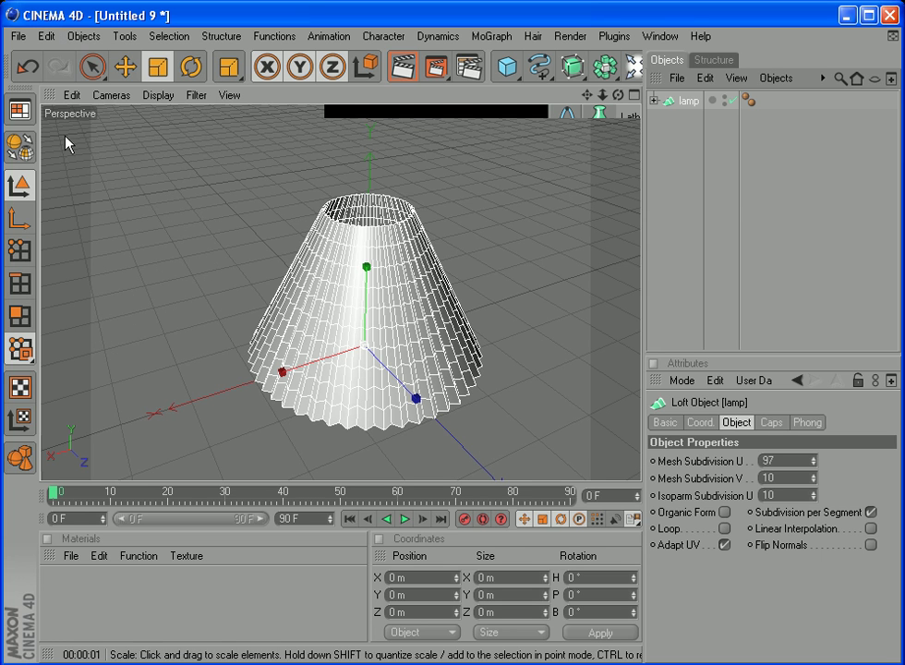
left_click(661, 39)
left_click(674, 524)
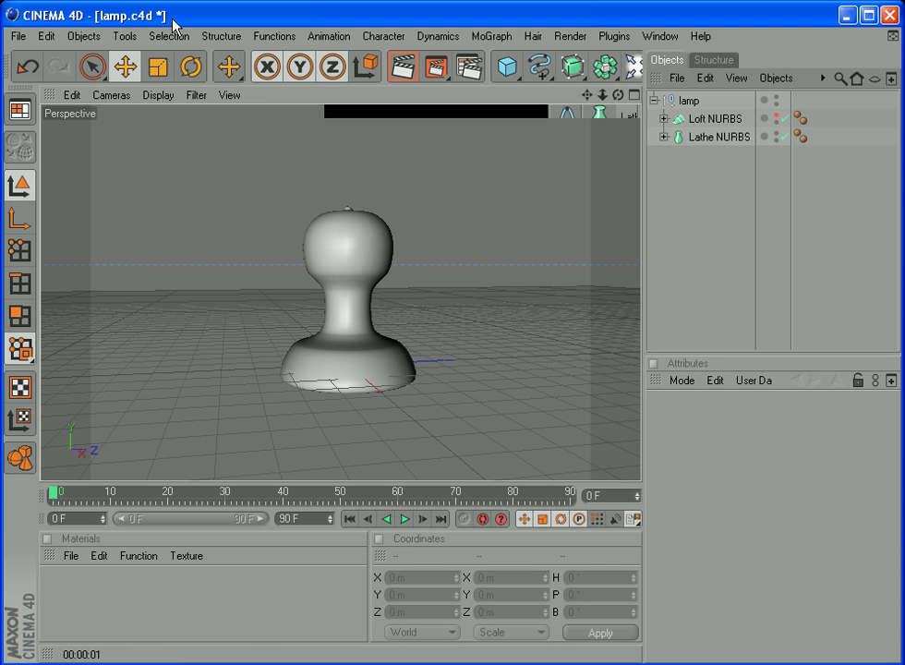
left_click(45, 37)
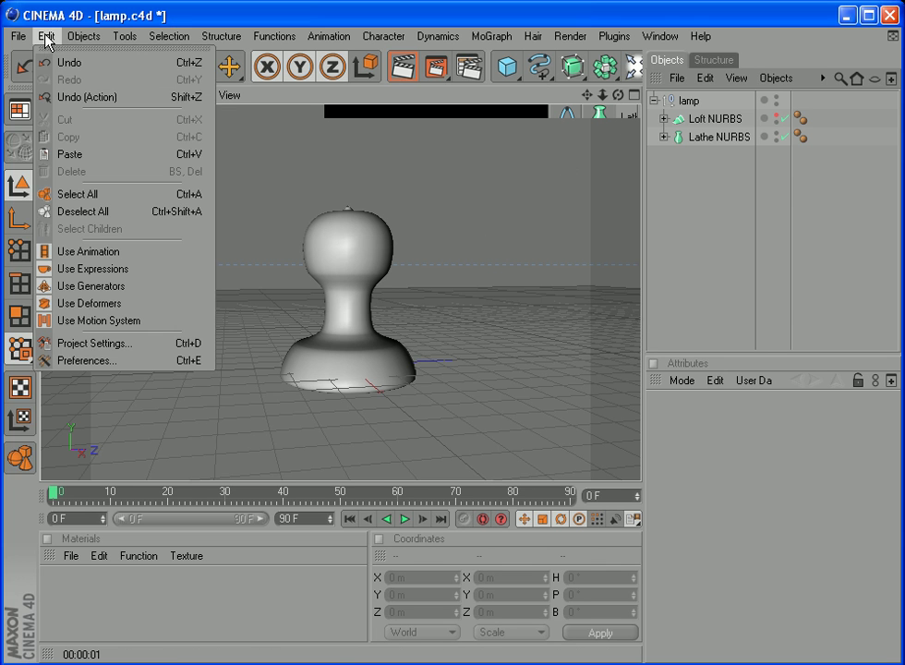
left_click(74, 156)
Step: Enlarge the pasted shade and seat it on the lathed lamp base's neck
left_click_drag(348, 317, 347, 212)
left_click(157, 74)
left_click_drag(217, 130, 314, 130)
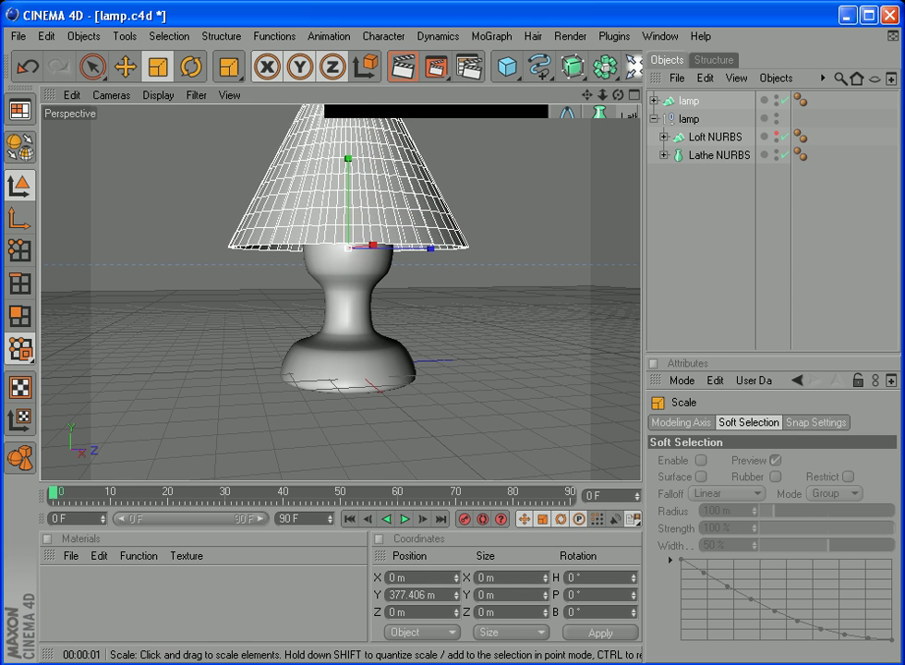
left_click(125, 65)
left_click_drag(348, 167, 348, 191)
mouse_move(618, 95)
left_mouse_down()
mouse_move(618, 139)
mouse_move(618, 94)
left_mouse_up()
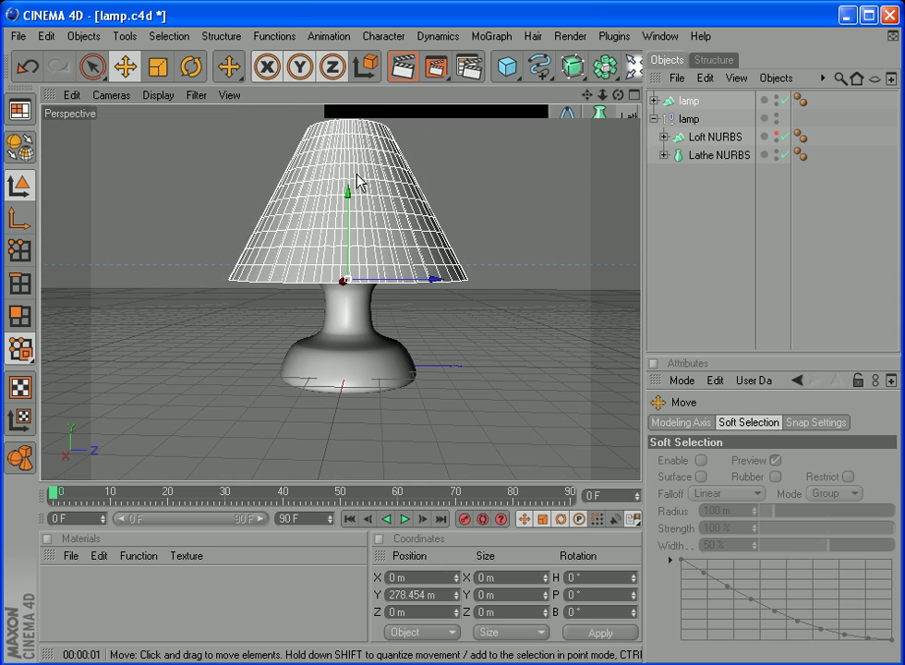
Step: Rename the pasted shade to lamp top
left_click(654, 119)
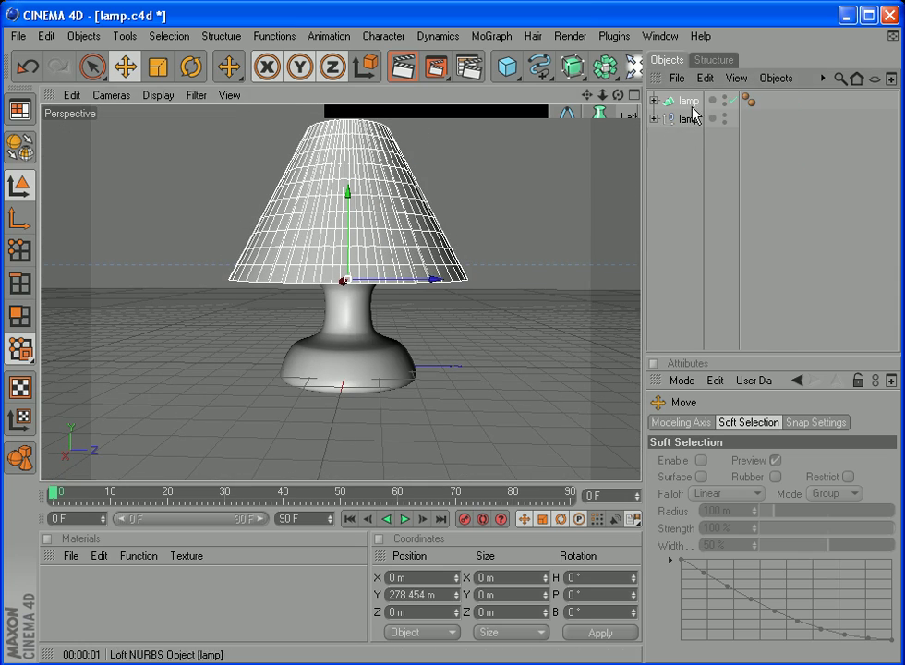
left_click(655, 119)
left_click(655, 120)
left_click(654, 119)
left_click(654, 119)
left_click(690, 101)
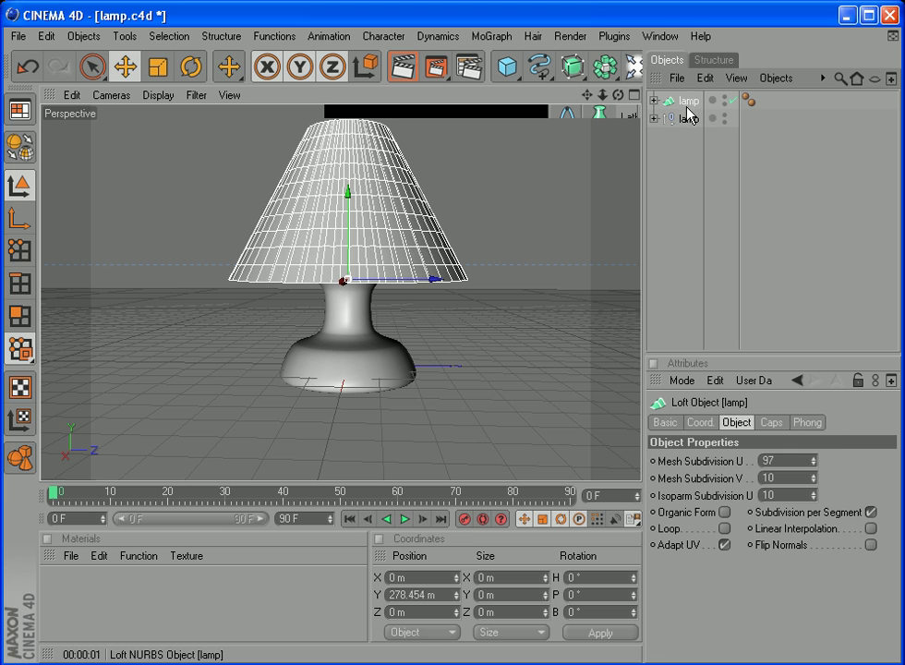
double_click(690, 101)
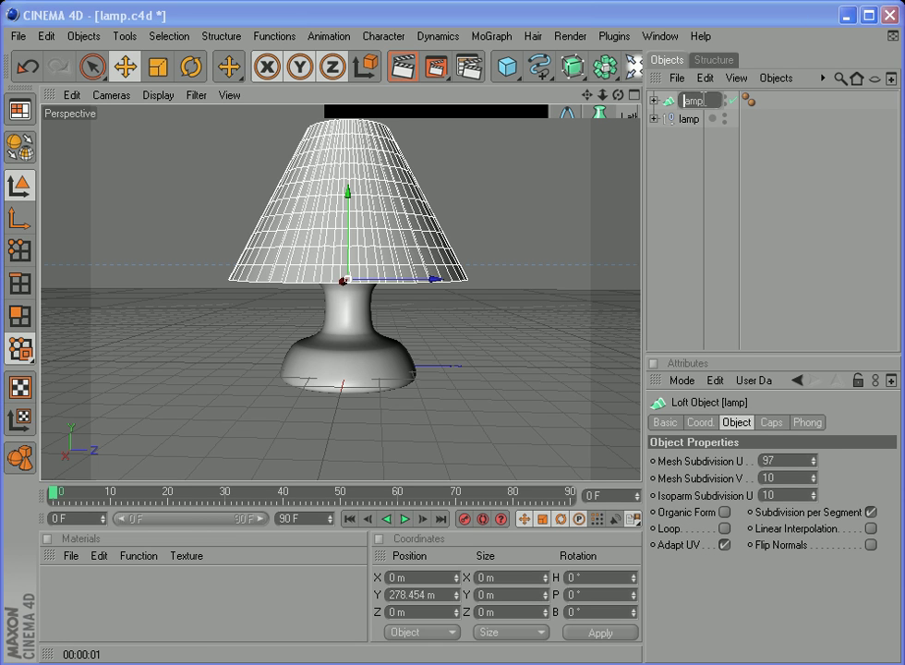
type("top")
key("Return")
left_click(690, 120)
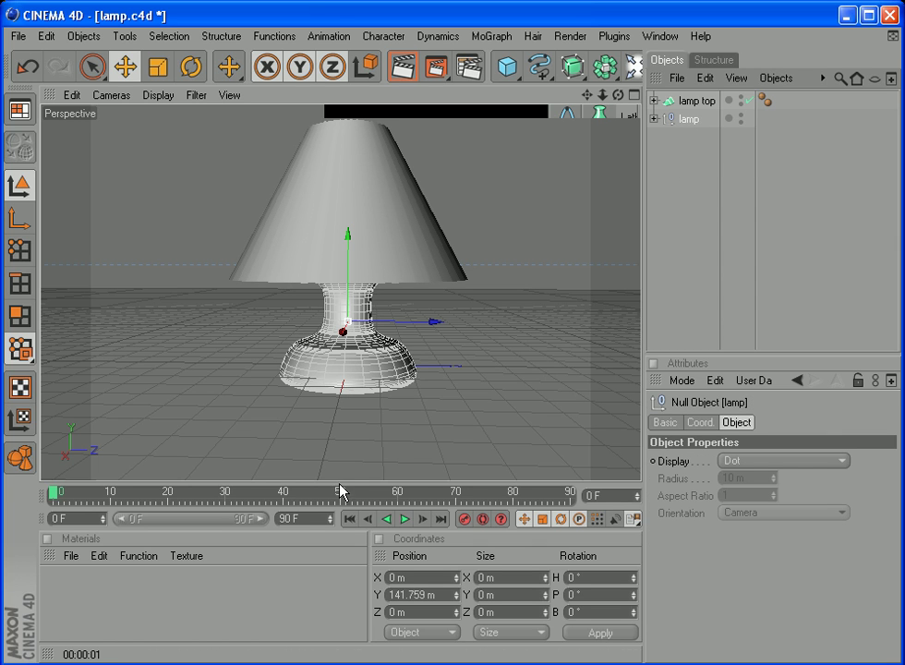
Step: Undock the Materials manager into a floating window and move it up
left_click(672, 218)
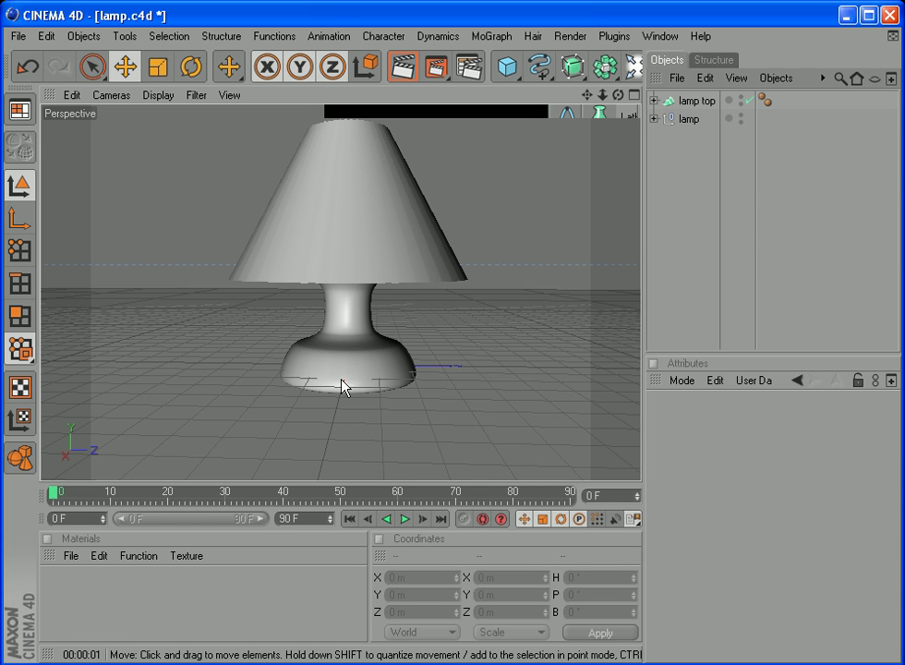
left_click(71, 556)
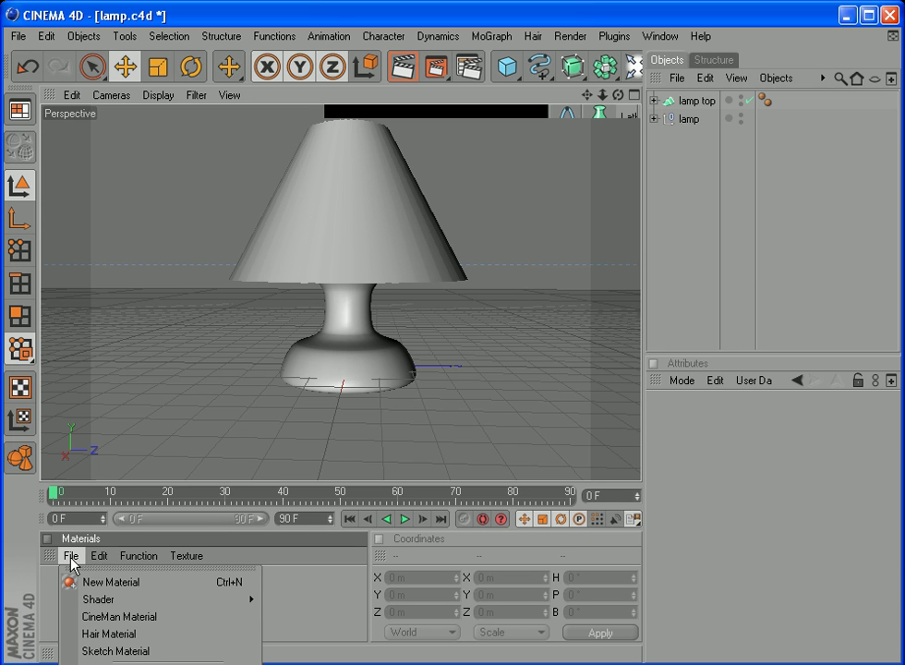
mouse_move(98, 600)
left_click(58, 553)
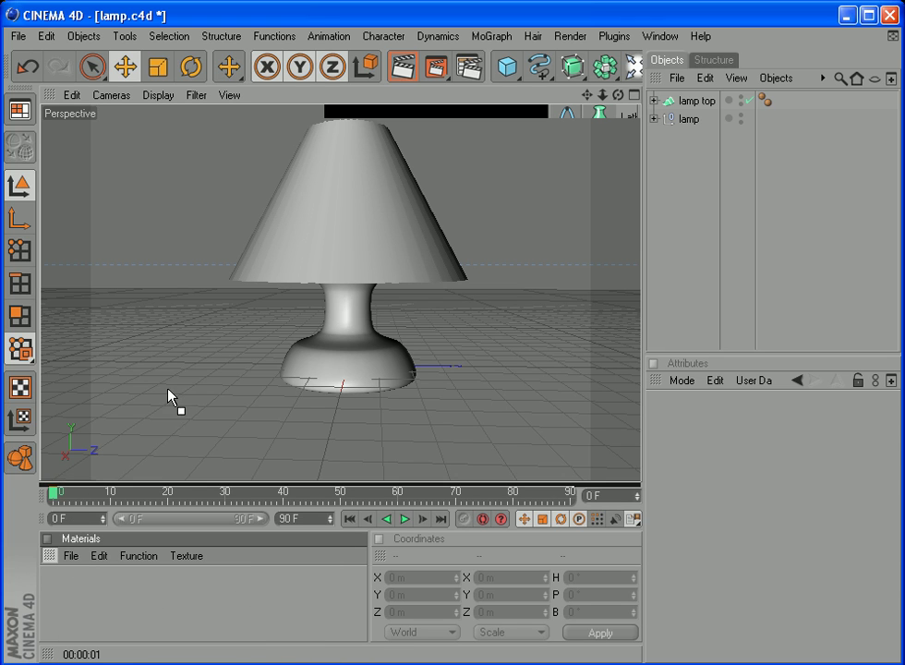
left_click(49, 557)
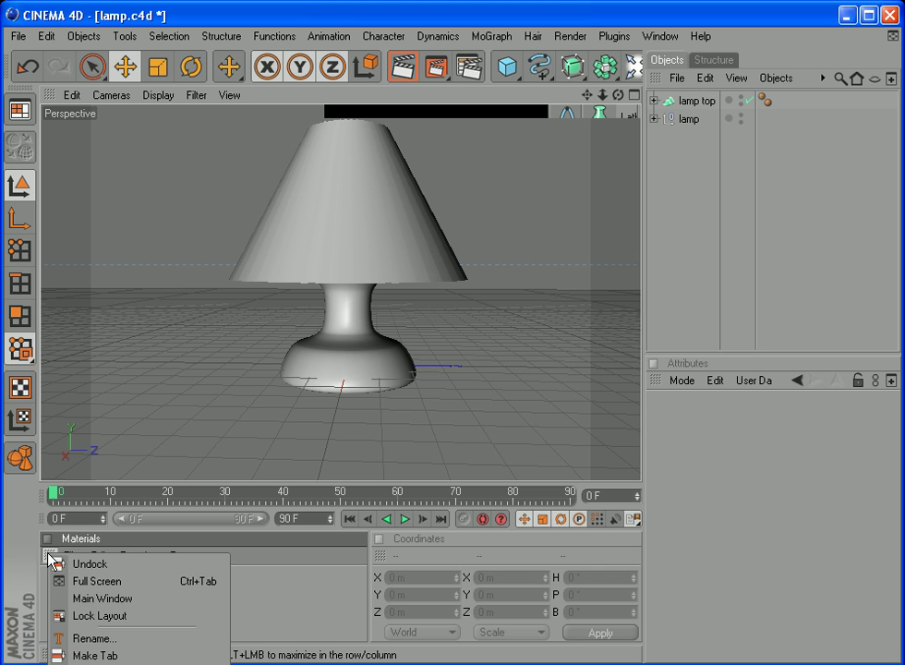
left_click(76, 563)
left_click_drag(82, 529, 450, 266)
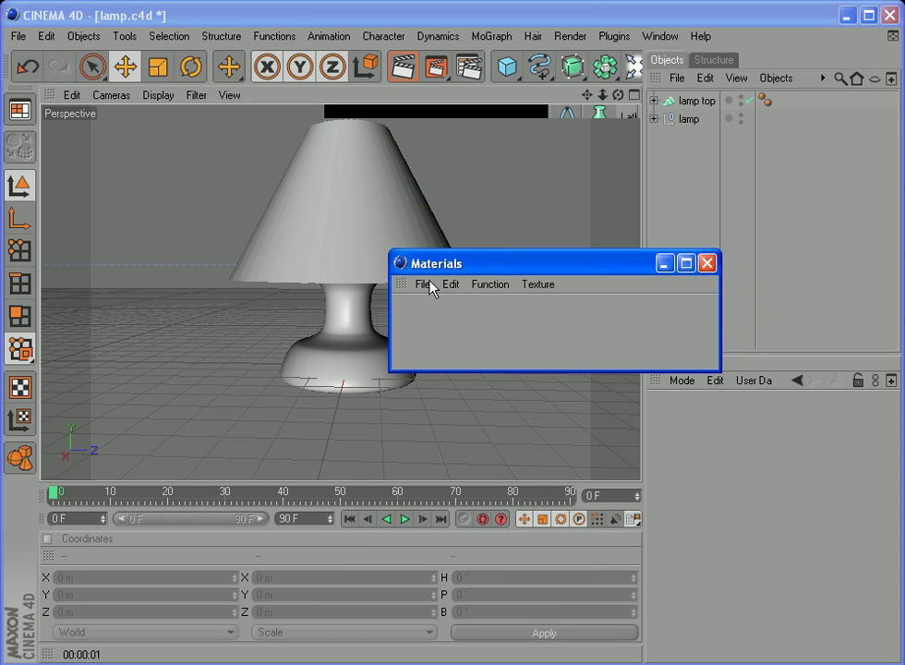
Step: Create a new Nukei shader material from the floating Materials window
left_click(423, 287)
mouse_move(453, 327)
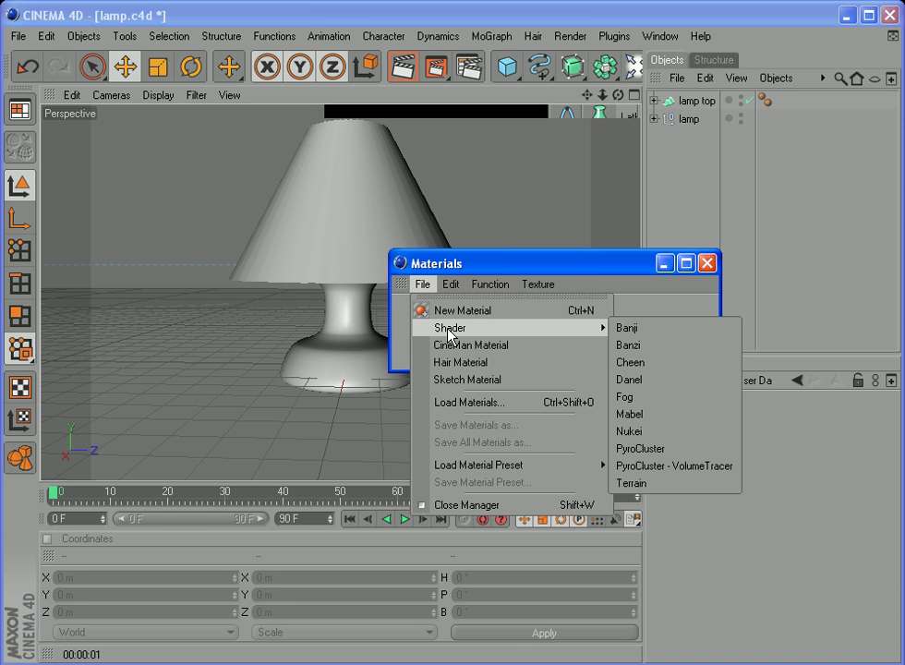
left_click(646, 435)
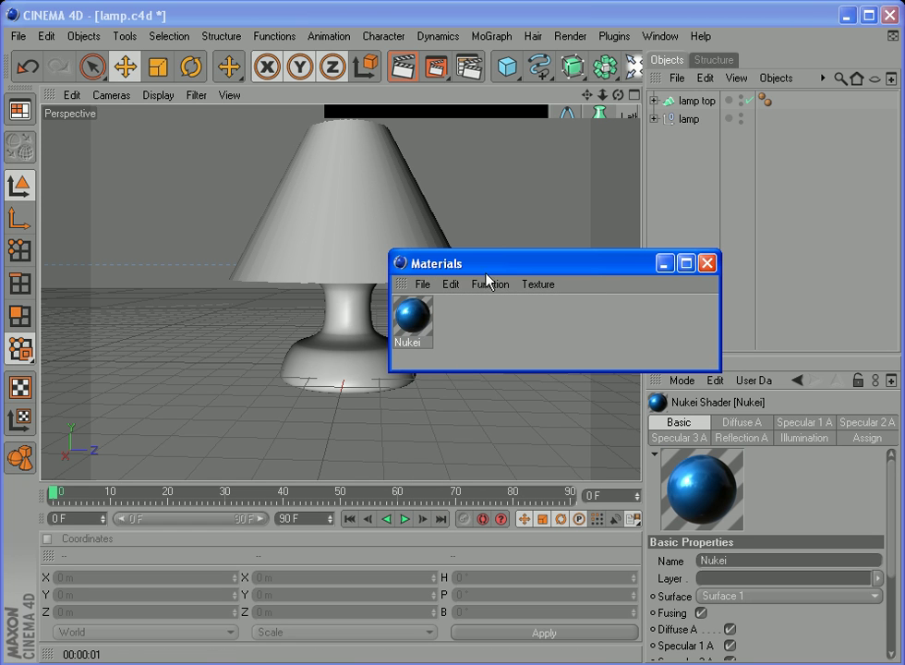
Step: Set Nukei's Specular 3 colour to white with 84 % intensity
left_click_drag(496, 268, 536, 368)
double_click(466, 421)
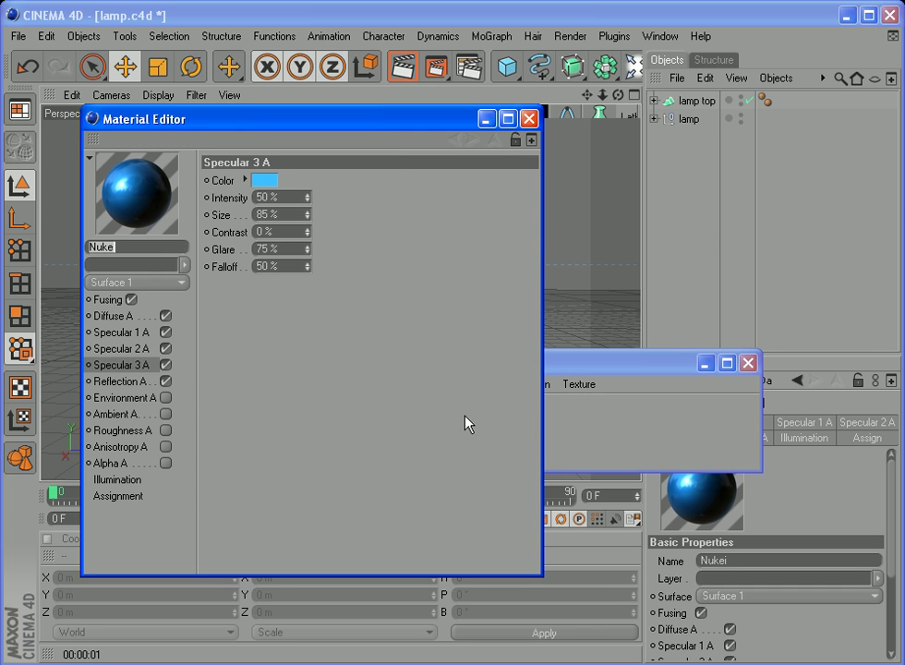
left_click(265, 181)
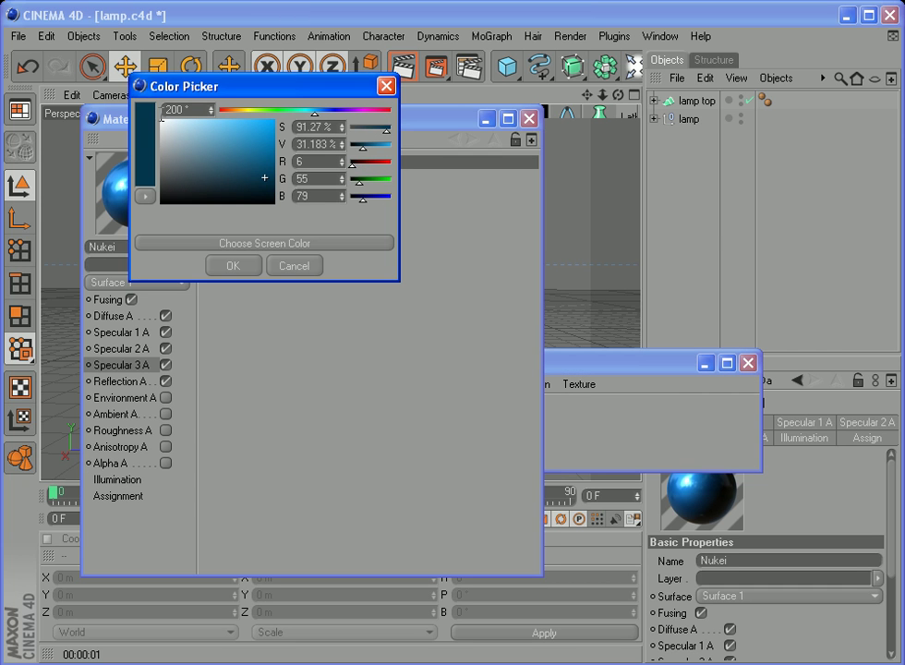
left_click_drag(162, 117, 163, 120)
left_click(250, 269)
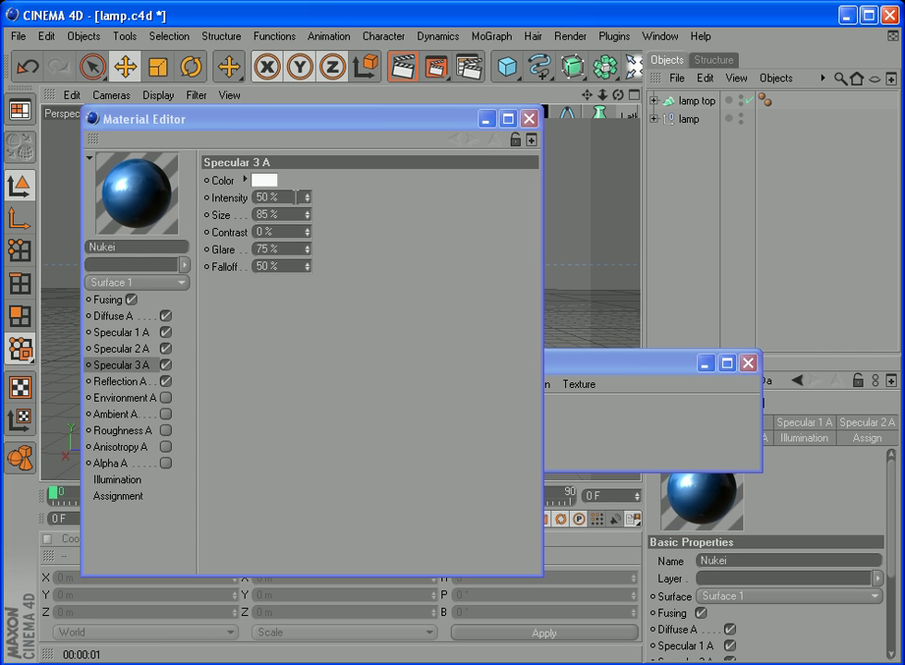
mouse_move(306, 197)
left_mouse_down()
mouse_move(306, 177)
mouse_move(310, 217)
mouse_move(305, 194)
left_mouse_up()
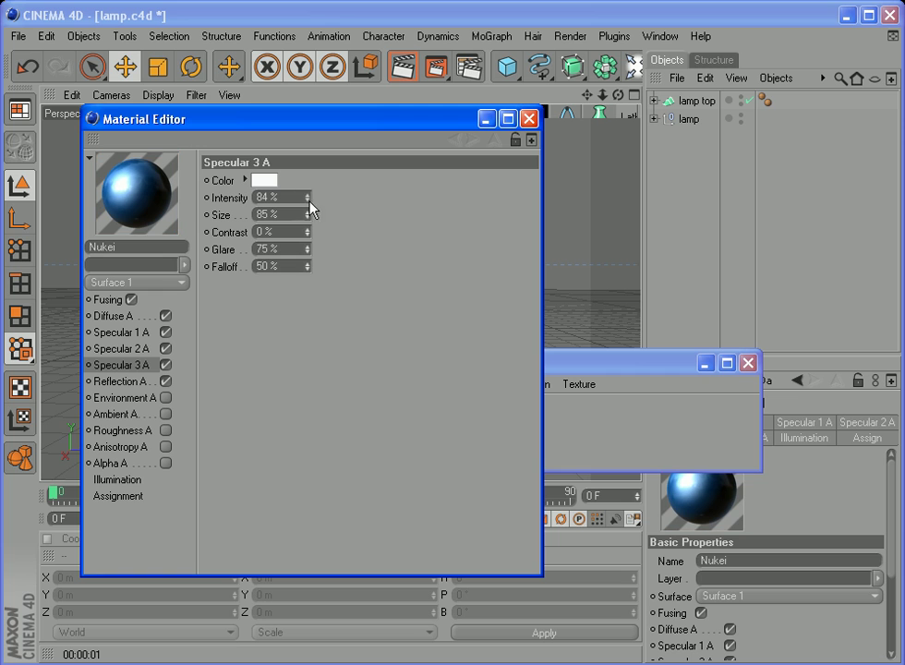
Step: Set Nukei's diffuse colour to white and apply the material to the lamp
left_click(120, 319)
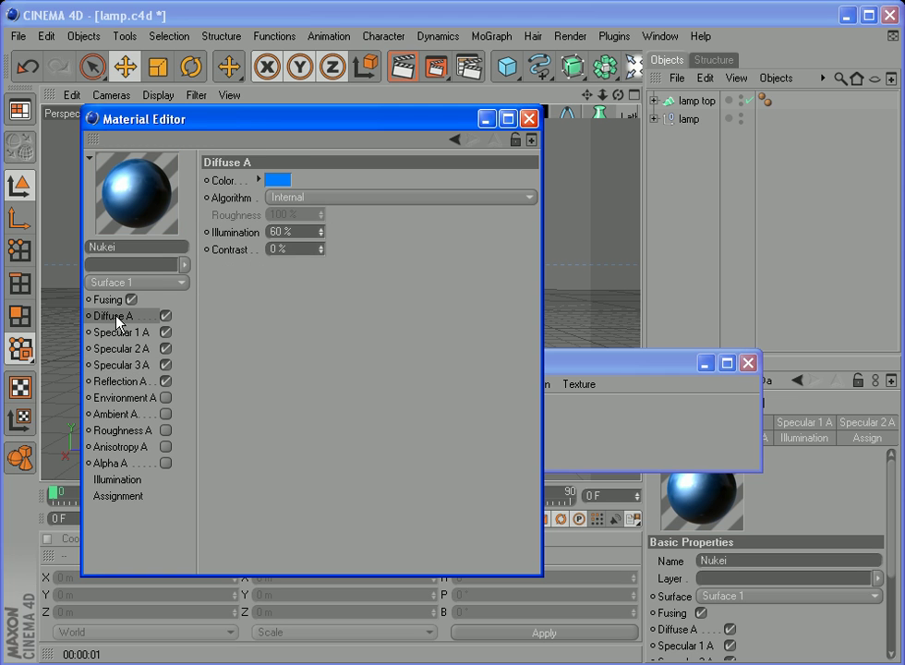
left_click(274, 181)
left_click(168, 124)
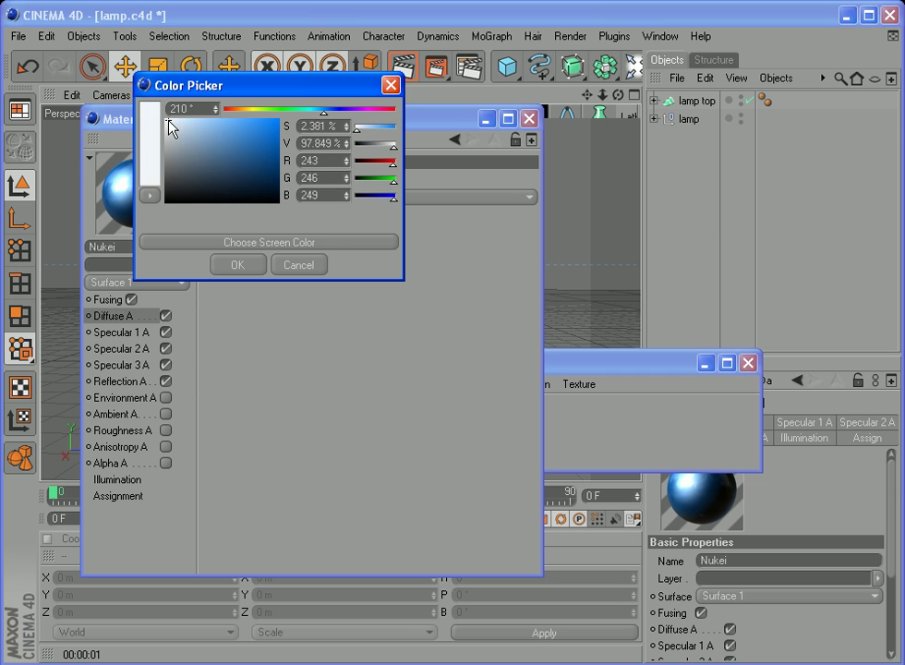
left_click(219, 266)
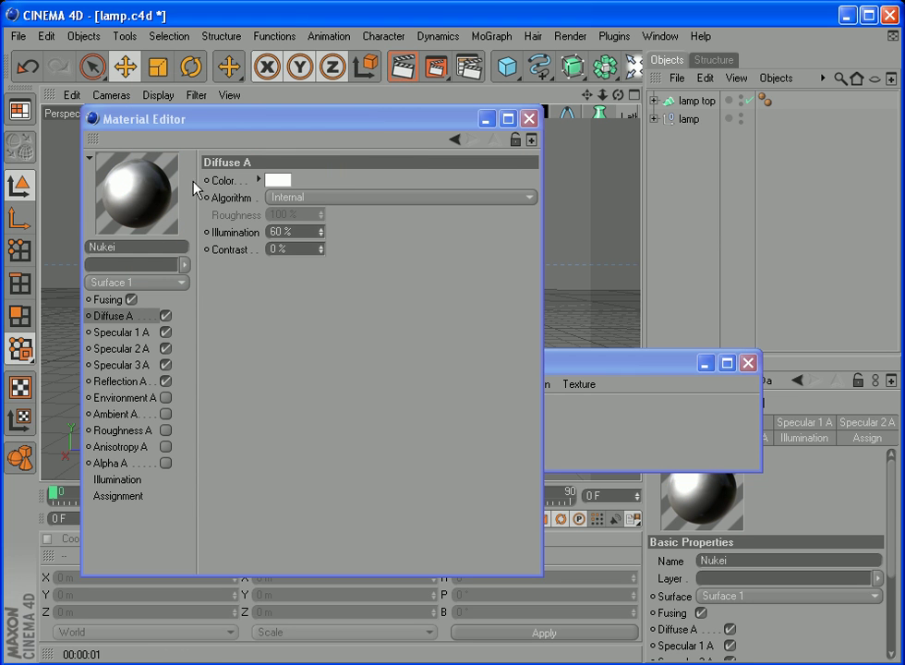
left_click(530, 119)
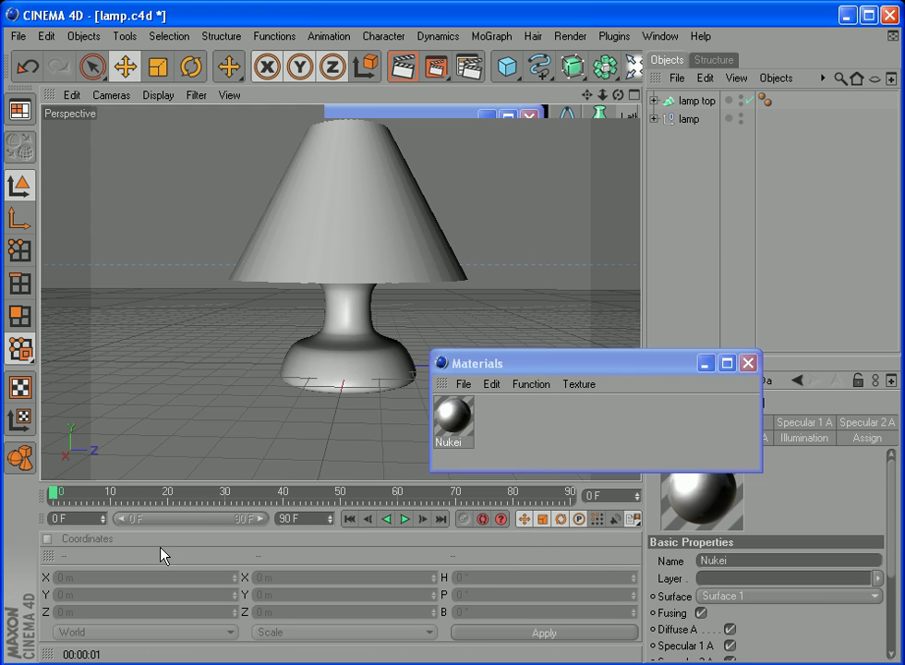
left_click_drag(467, 416, 694, 121)
Step: Render the lamp, lower Nukei's Specular 3 intensity to 50 %, and render again
left_click(403, 68)
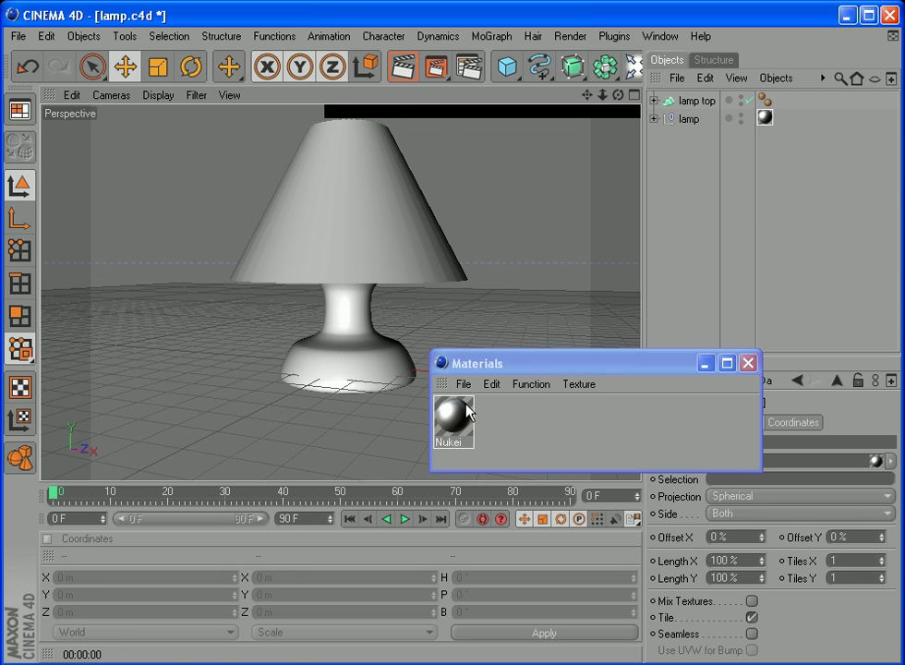
left_click(411, 70)
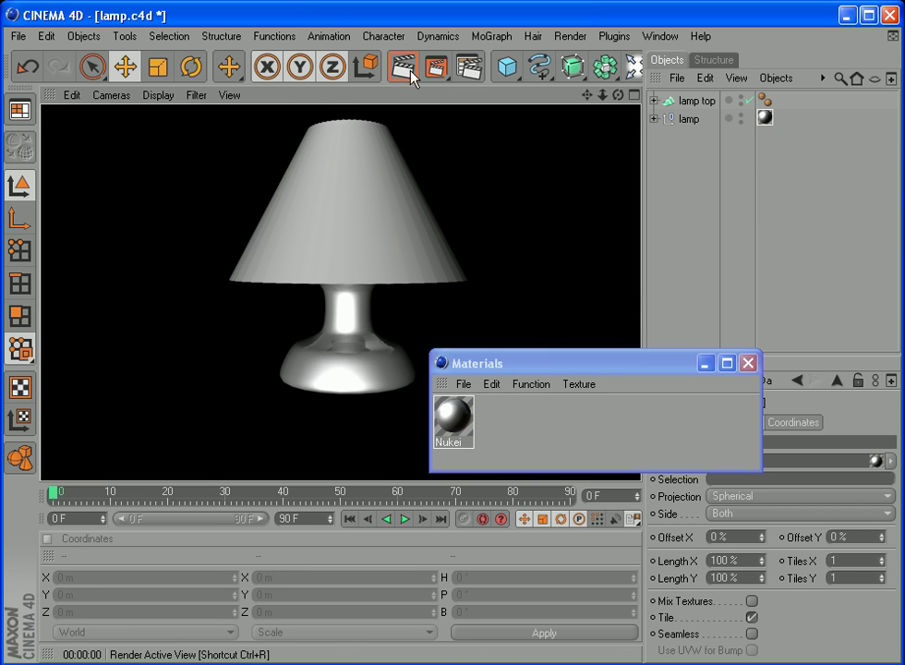
double_click(457, 430)
left_click(131, 366)
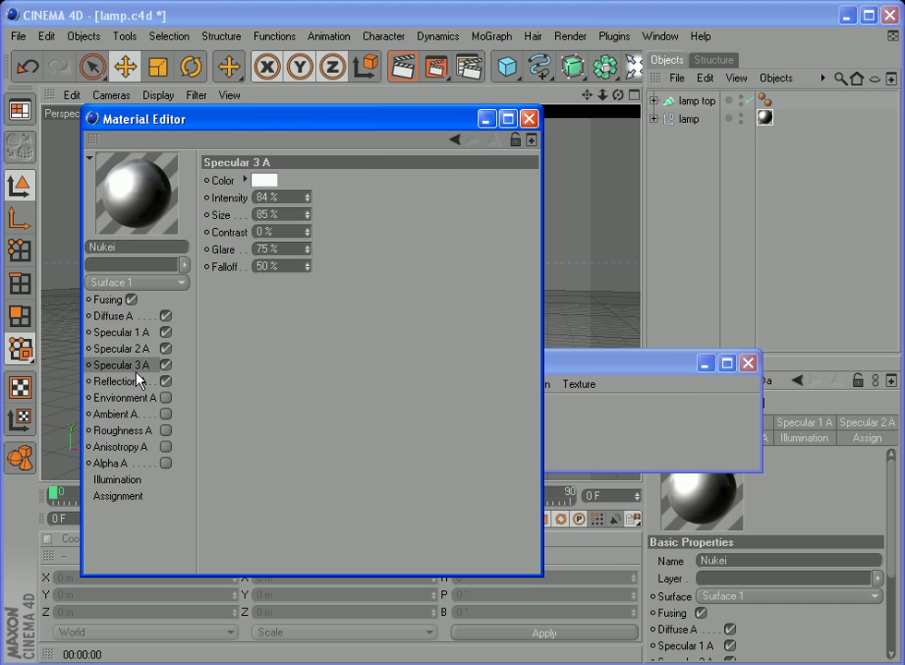
double_click(267, 196)
type("50")
key("Return")
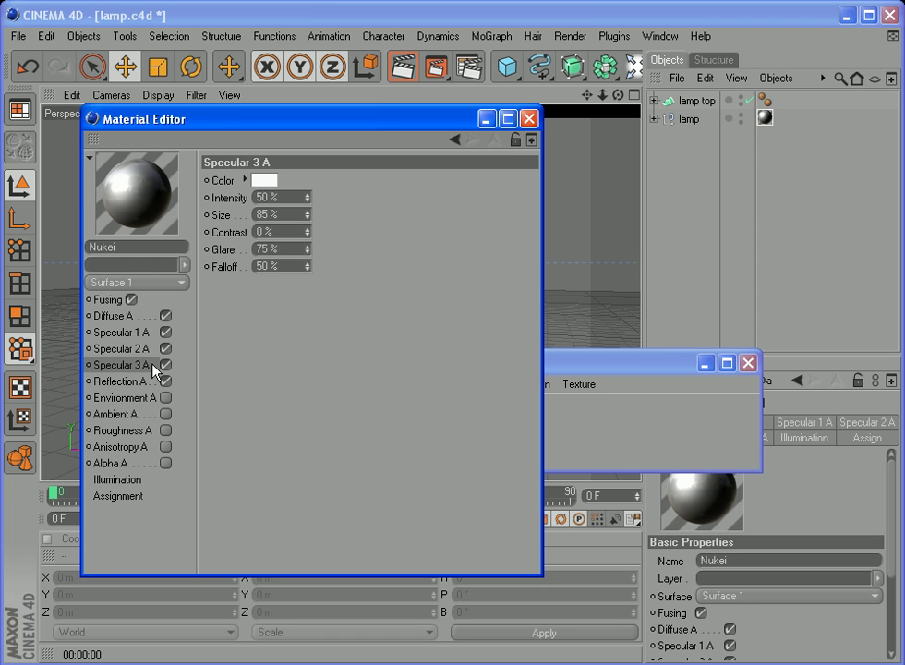
left_click(529, 120)
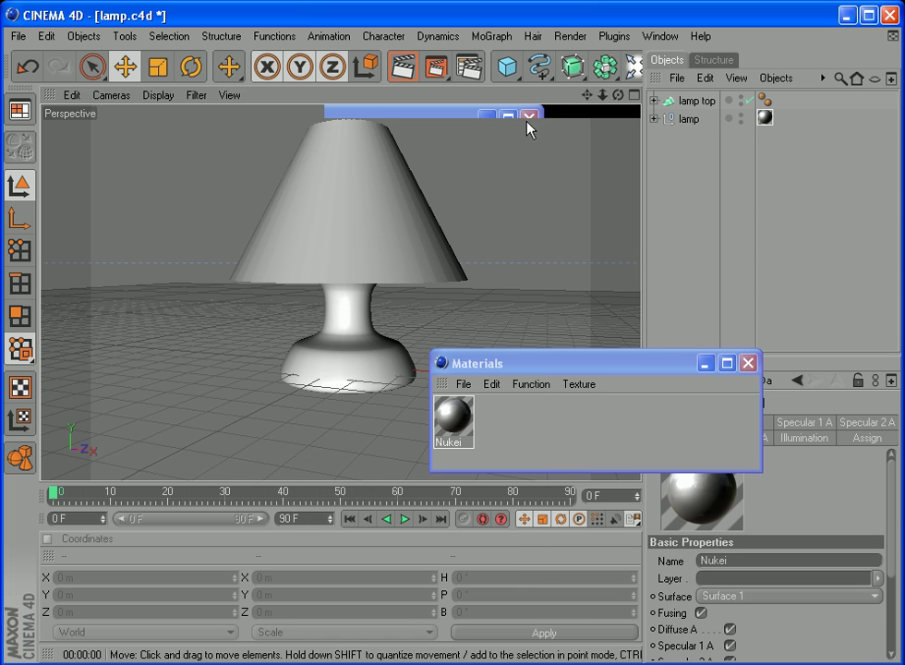
left_click(408, 67)
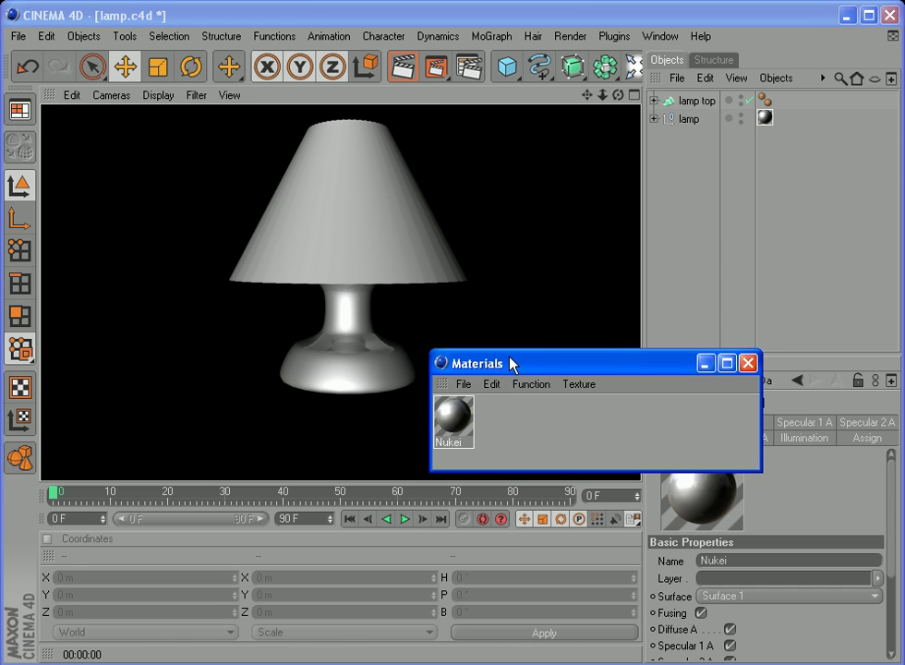
Step: Create a red Danel shader material, apply it to lamp top, and render the view
left_click(464, 385)
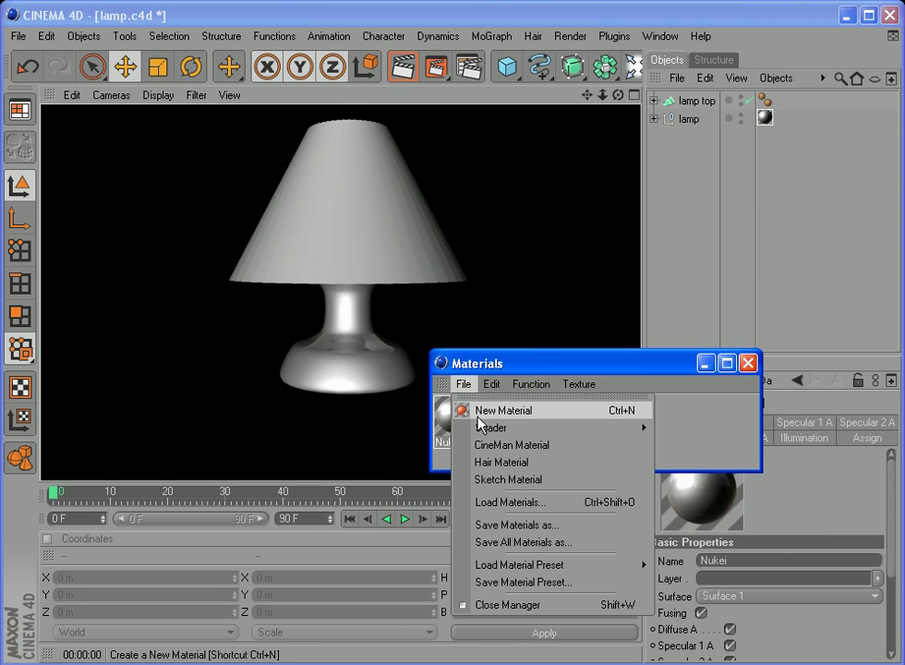
mouse_move(520, 430)
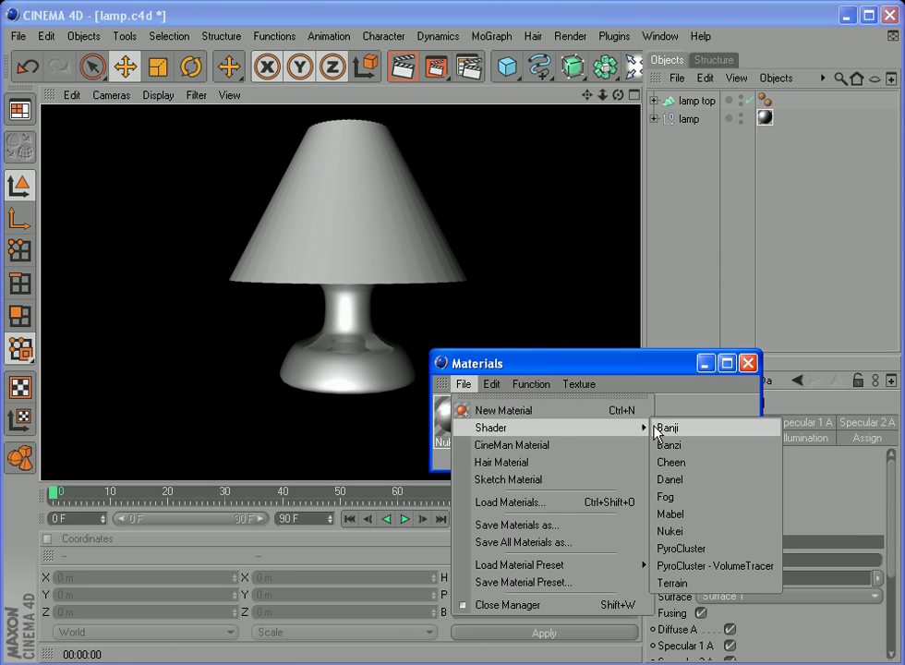
left_click(672, 482)
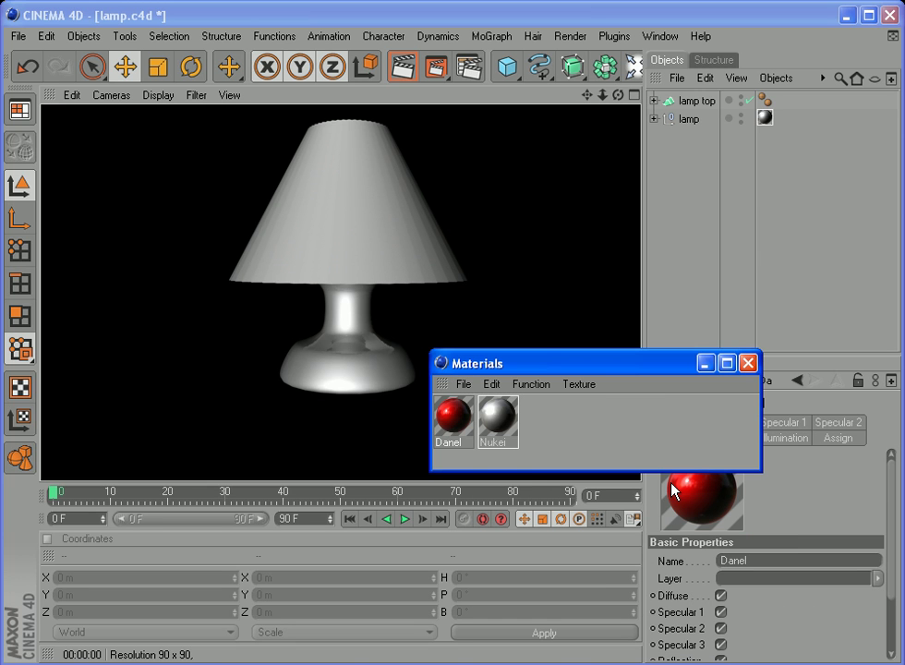
double_click(453, 418)
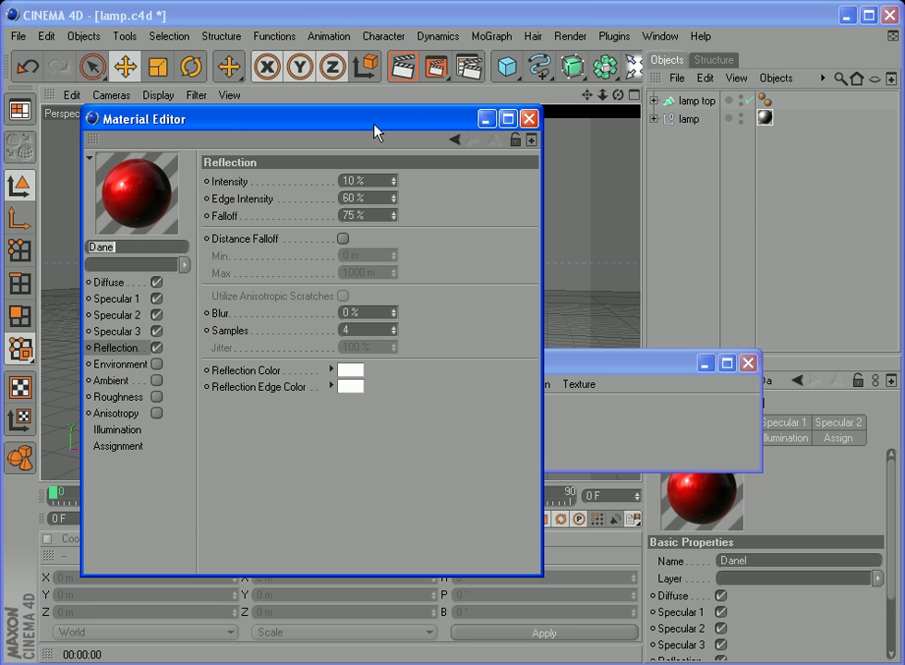
left_click(530, 118)
left_click_drag(463, 418, 702, 106)
left_click(395, 70)
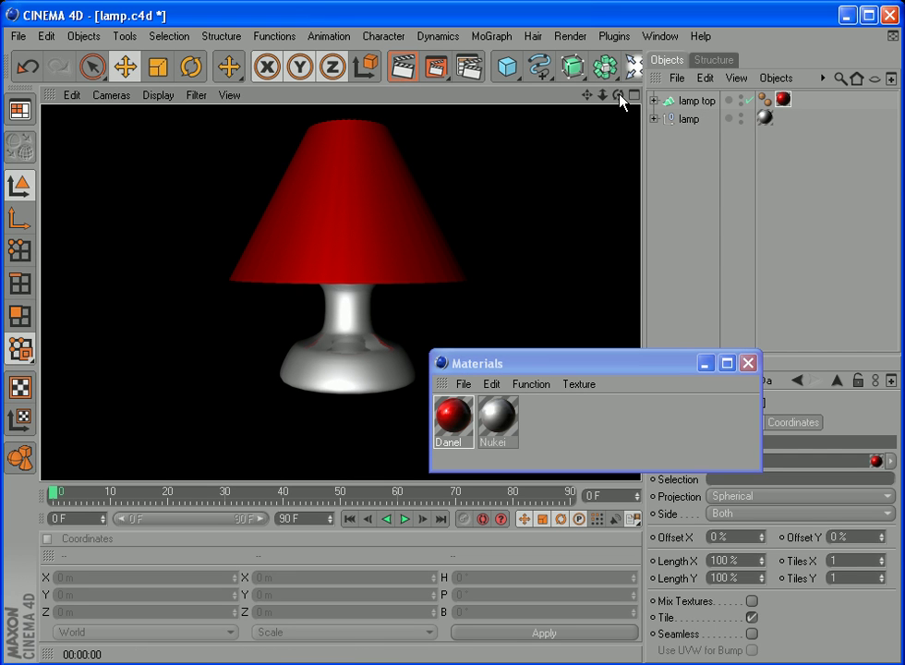
Step: Give Danel's Specular 3 a dark red colour (167,10,10) and render the glossy shade
left_click(621, 108)
left_click(406, 74)
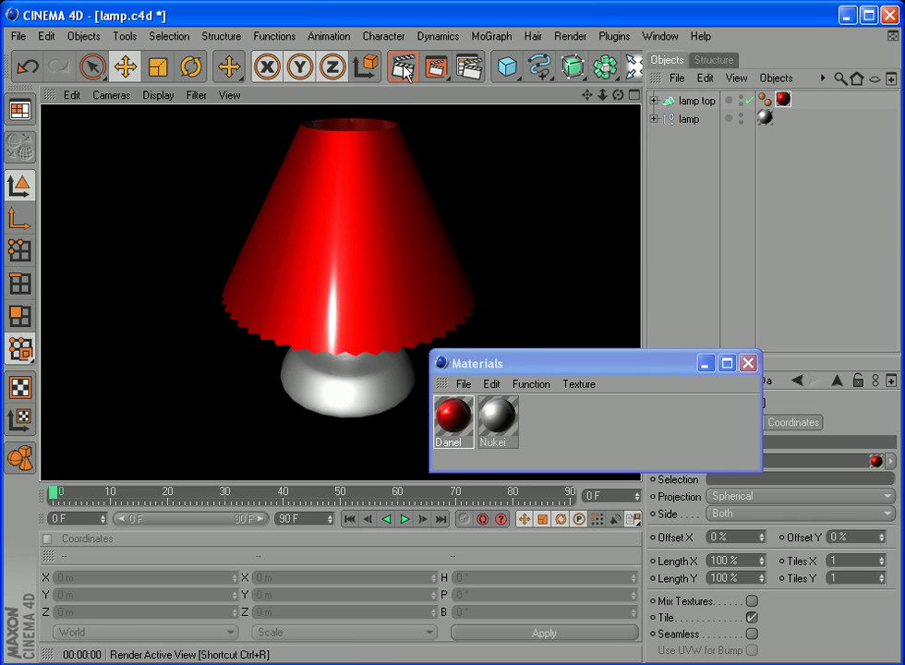
left_click(454, 421)
double_click(453, 421)
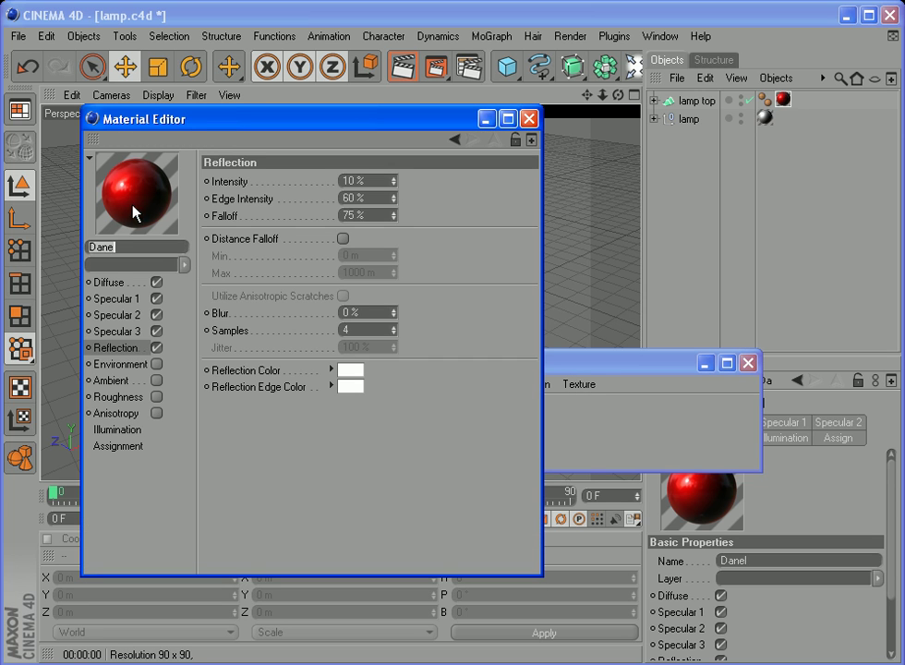
left_click(126, 299)
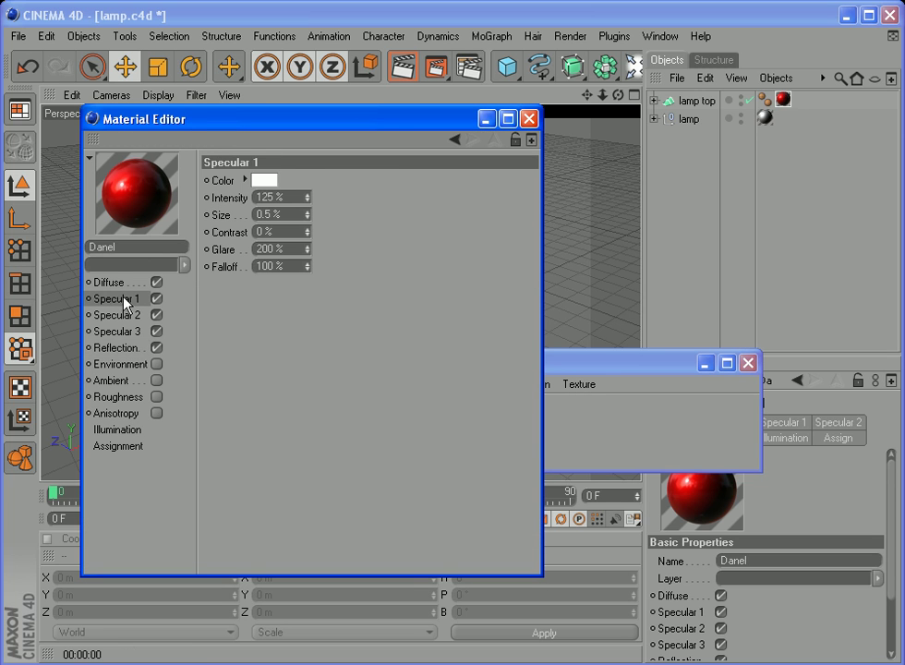
left_click(129, 315)
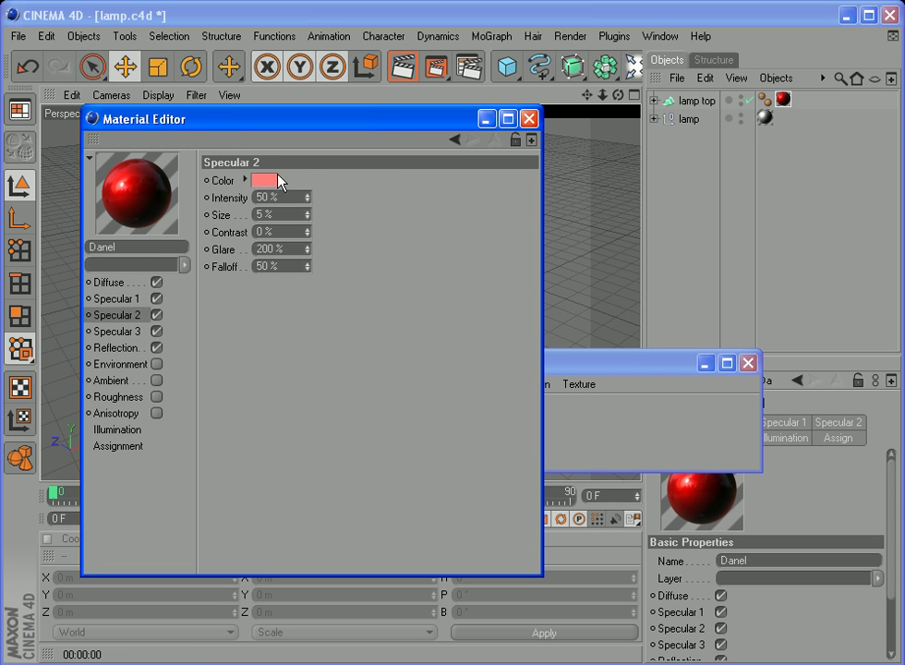
left_click(129, 331)
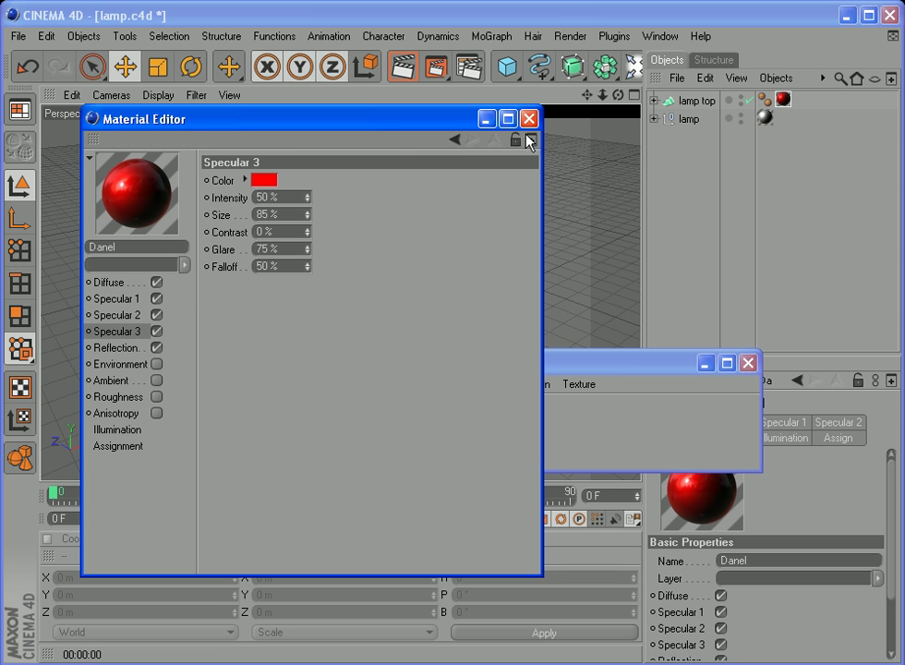
left_click(264, 181)
left_click_drag(266, 188, 270, 148)
left_click(236, 266)
left_click(529, 119)
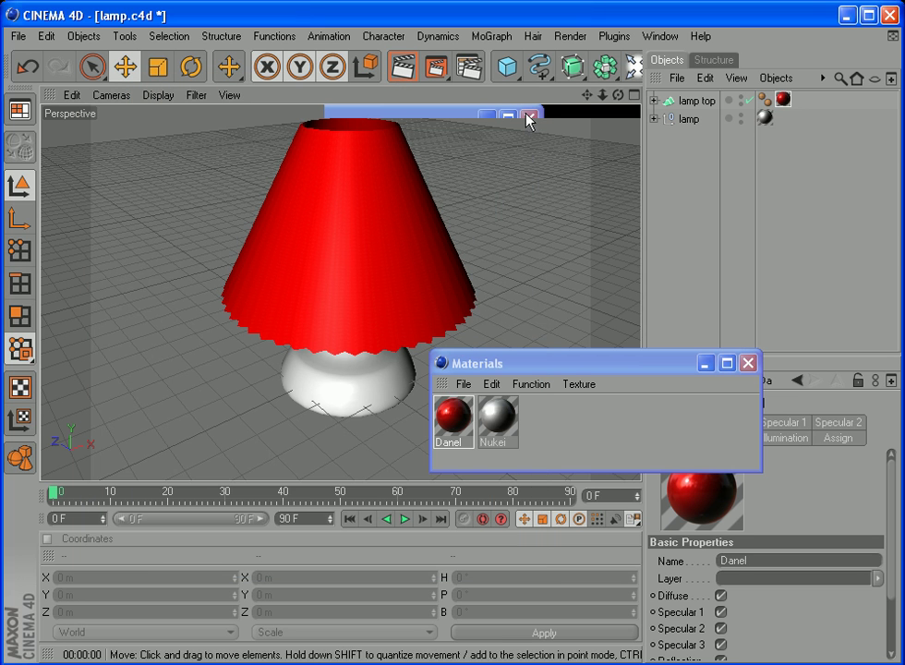
left_click(406, 72)
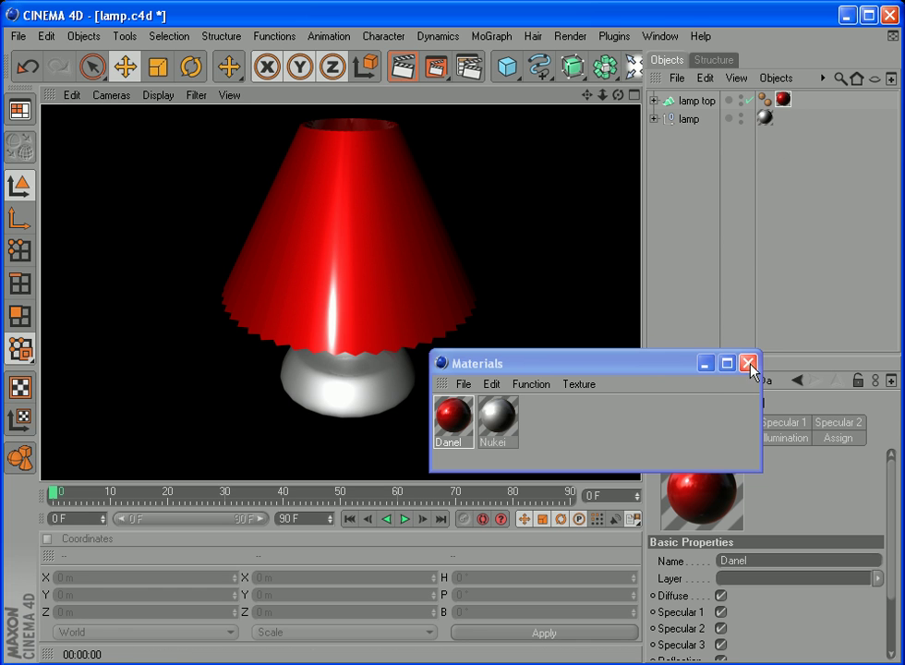
Step: Group the lamp top and lamp objects under a single null object
left_click_drag(646, 365, 389, 527)
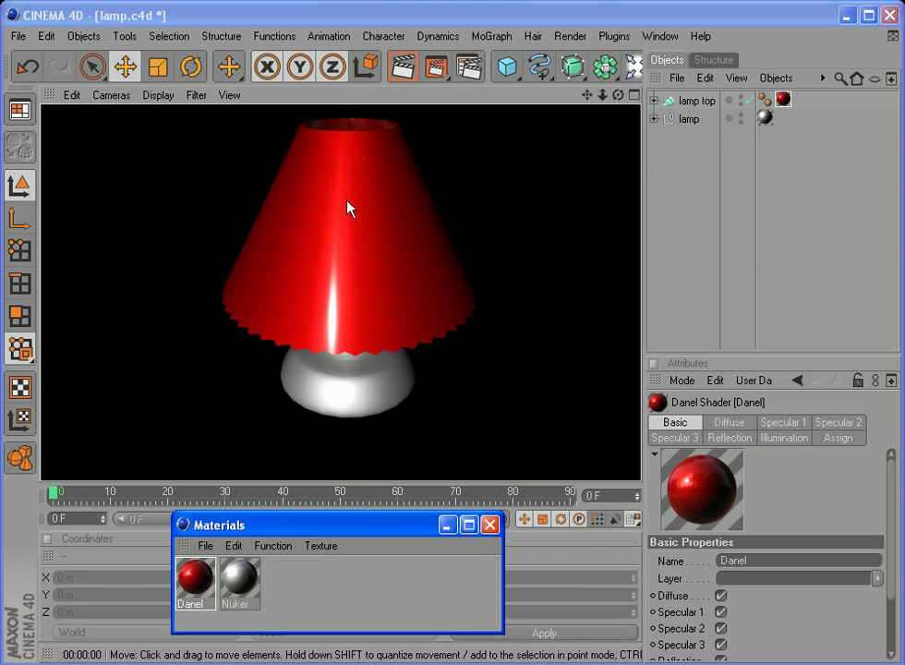
left_click(697, 154)
left_click_drag(698, 118, 665, 95)
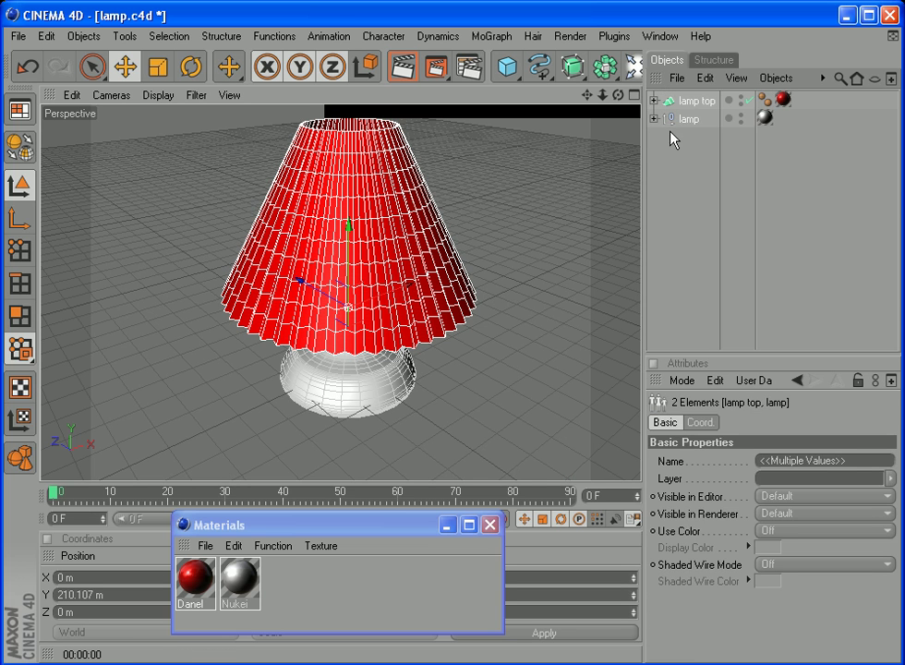
right_click(684, 120)
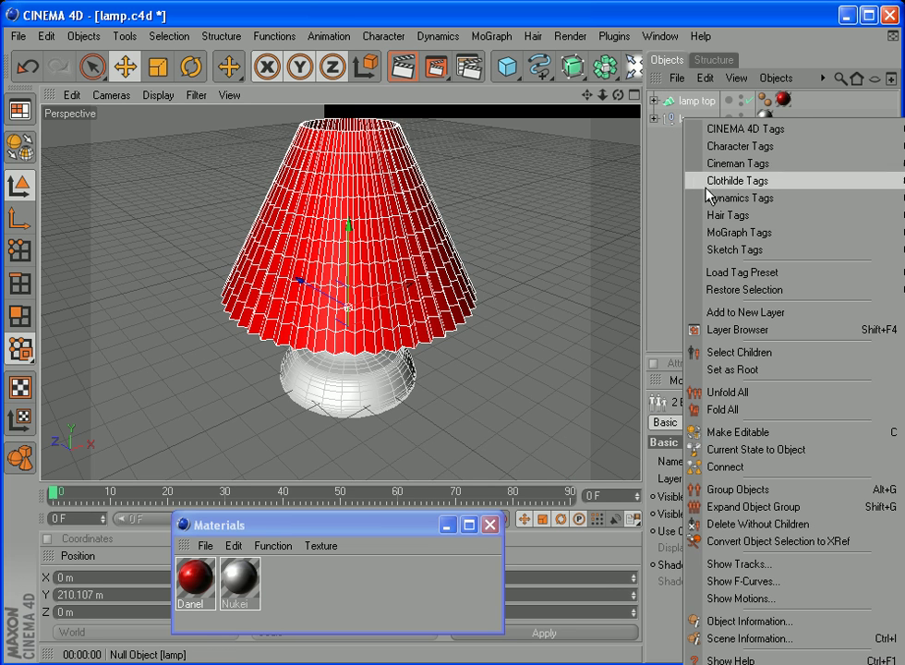
right_click(682, 104)
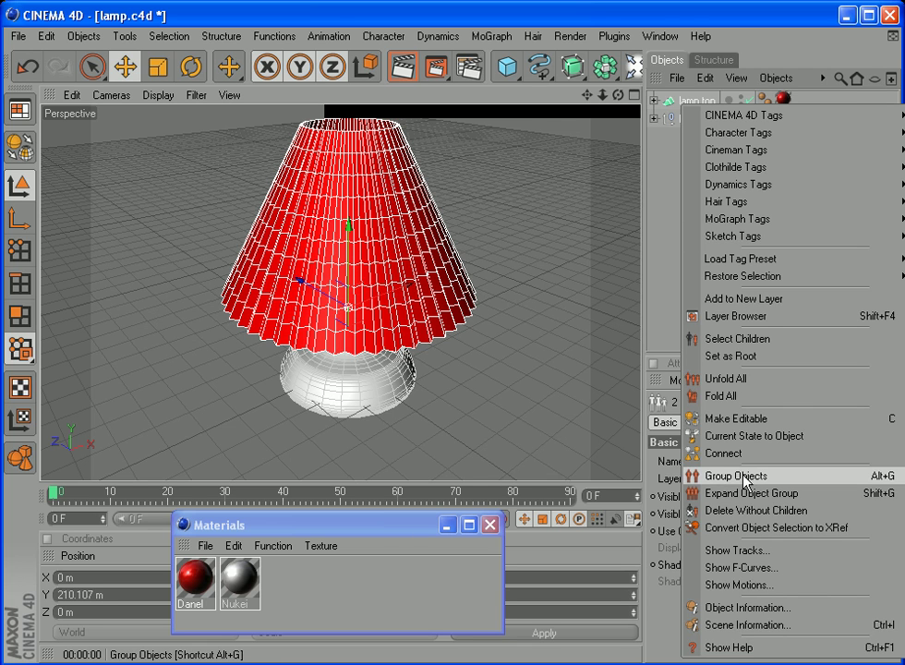
left_click(751, 477)
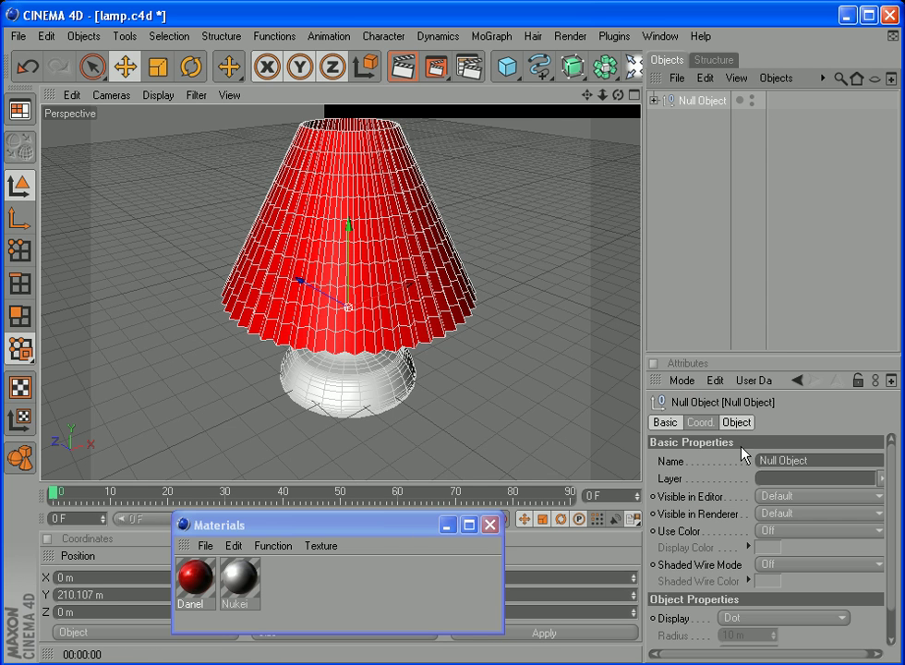
Step: Rename the new null object to lamp
double_click(704, 101)
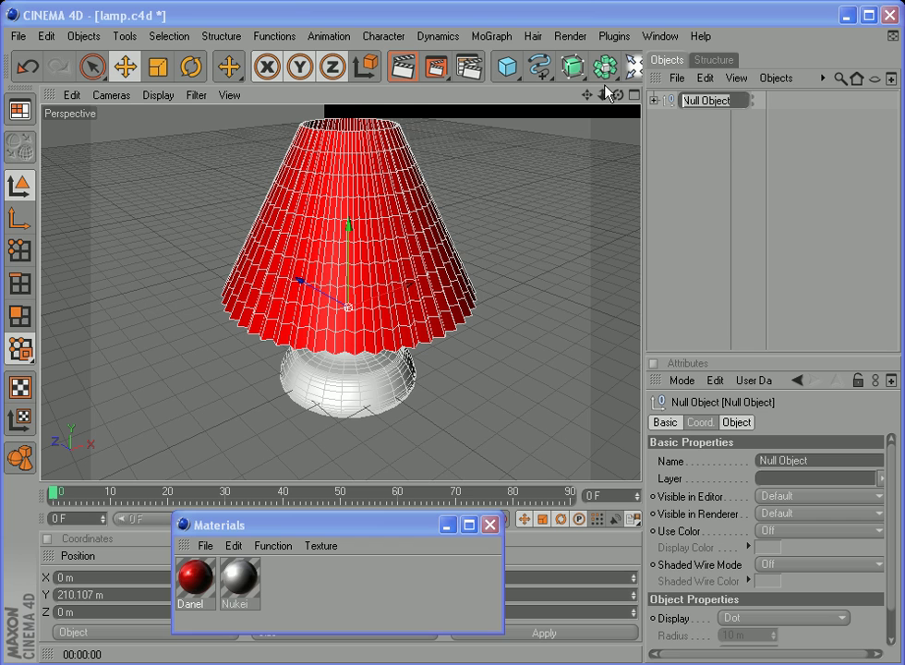
type("lamp")
key("Return")
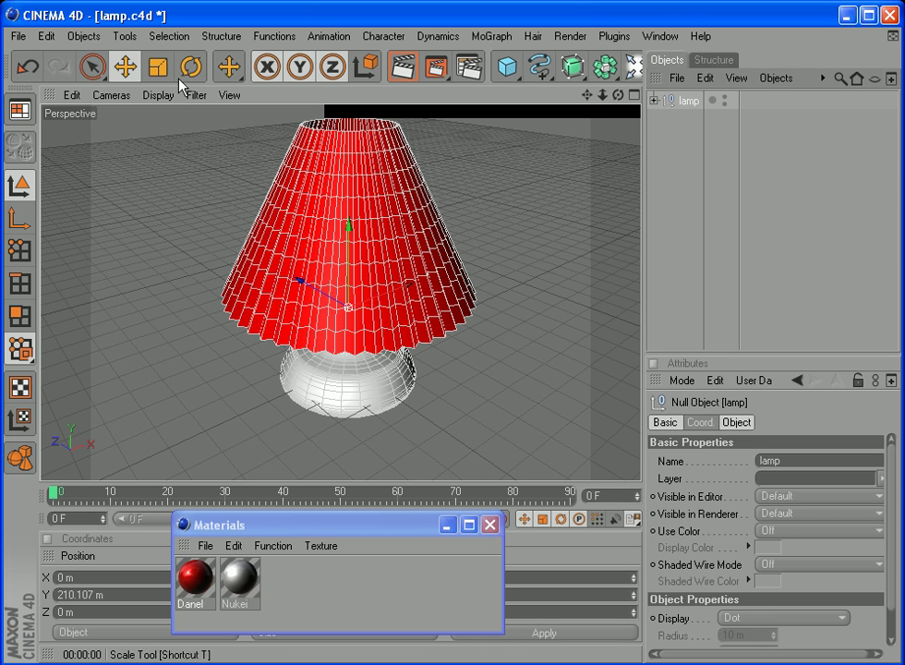
left_click(48, 37)
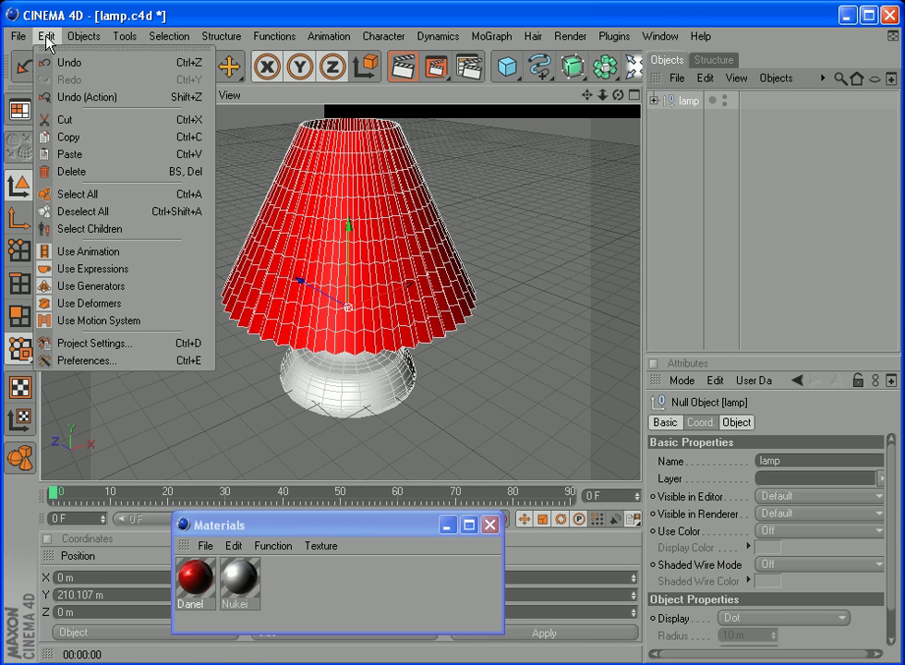
Step: Replace the old lamp in sample 3.c4d with a pasted copy of the grouped lamp
left_click(83, 137)
left_click(660, 36)
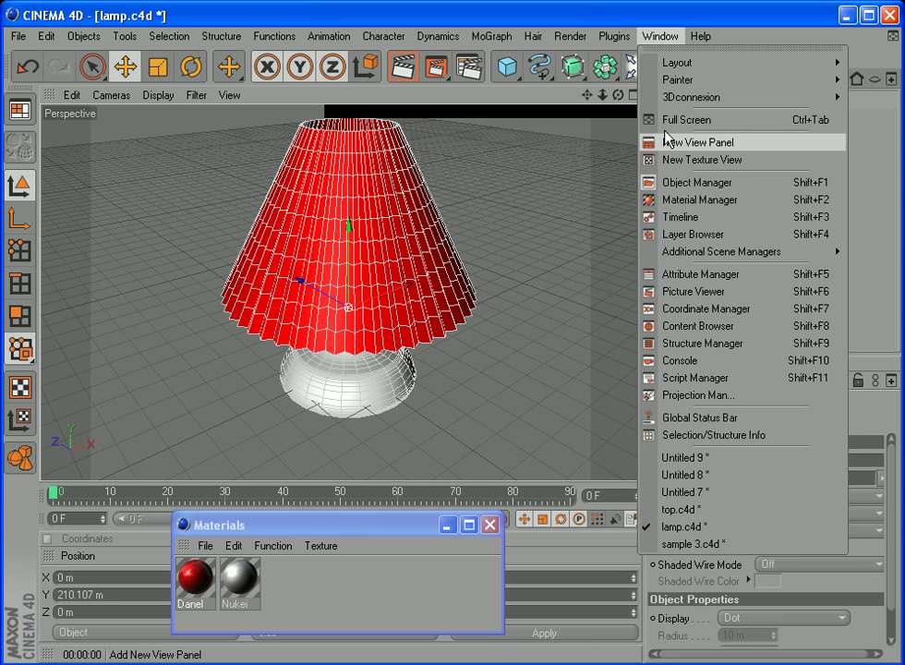
left_click(688, 543)
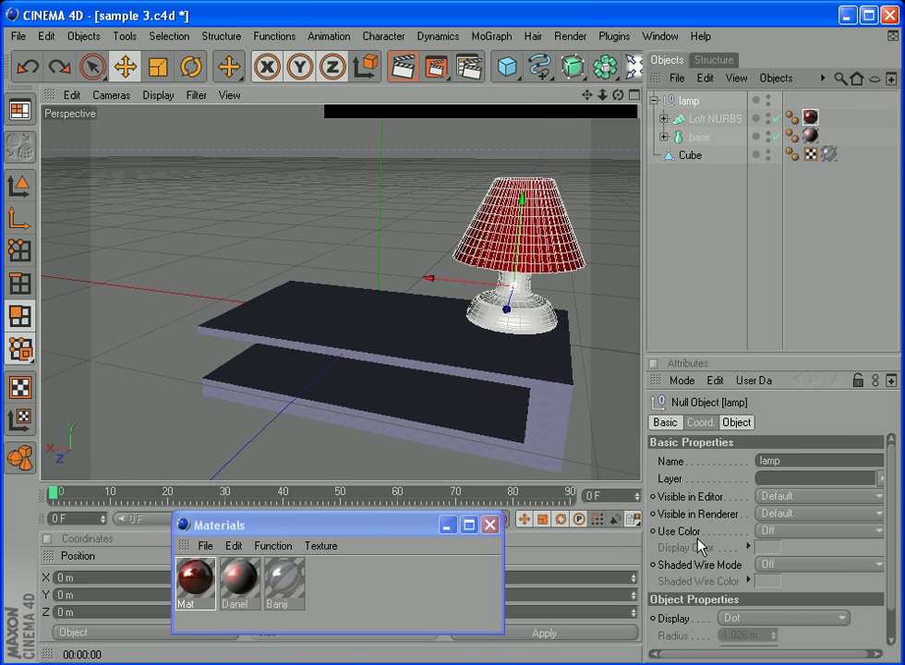
left_click(688, 102)
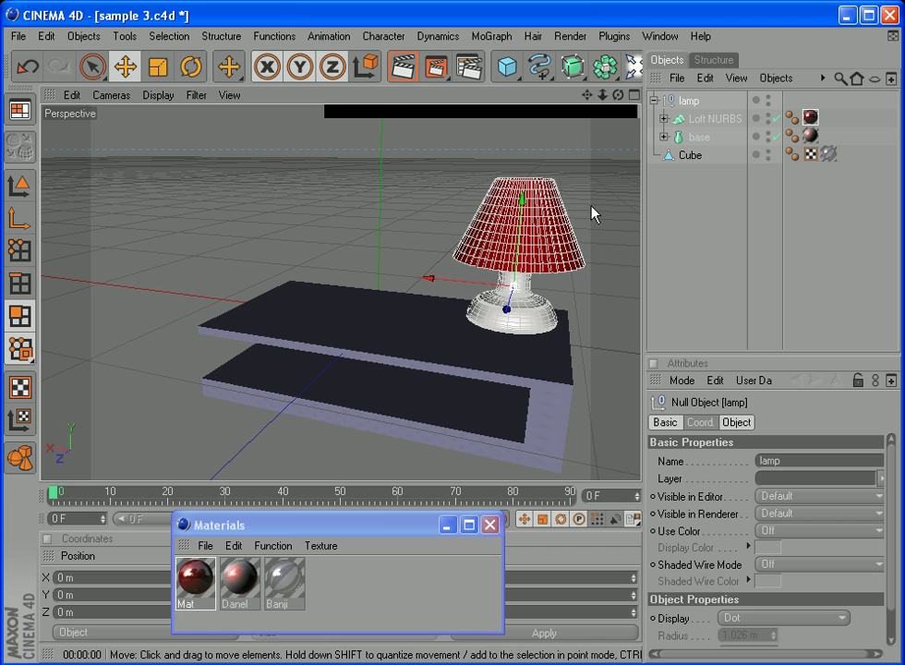
key("Delete")
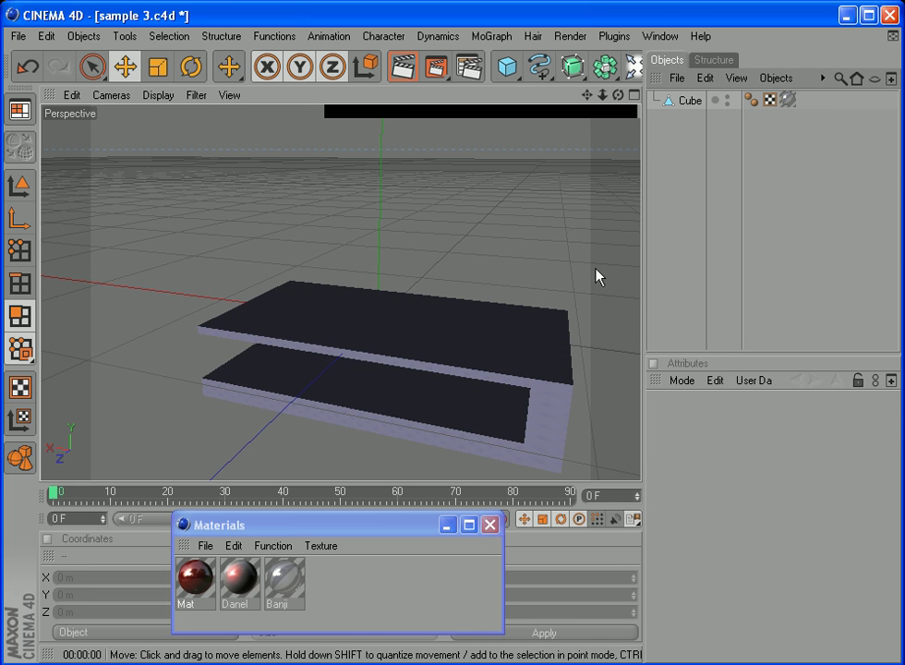
left_click(47, 37)
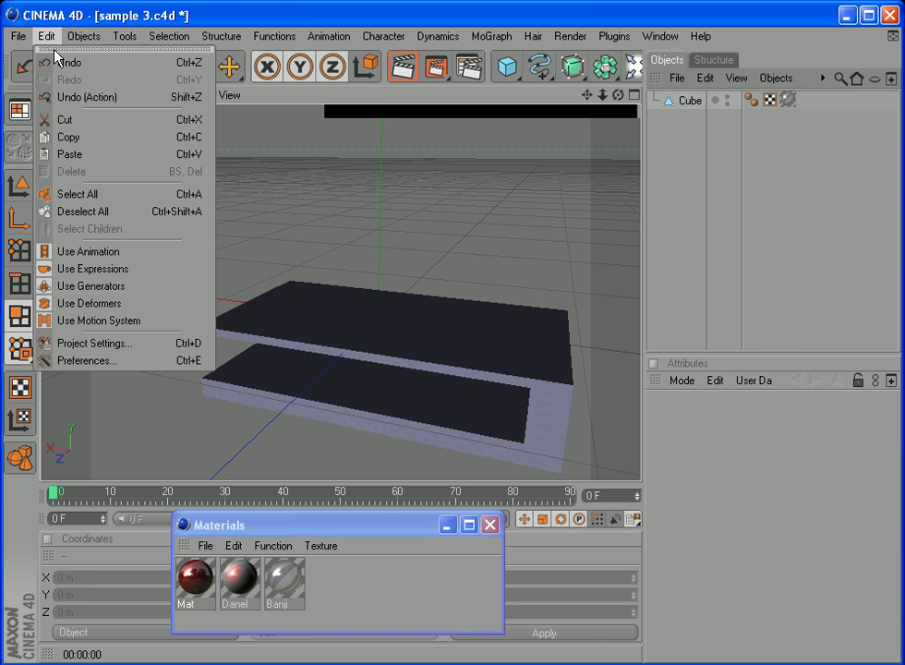
left_click(77, 164)
Step: Shrink the pasted lamp and lower it toward the table
scroll(281, 194, "down", 5)
scroll(314, 233, "down", 4)
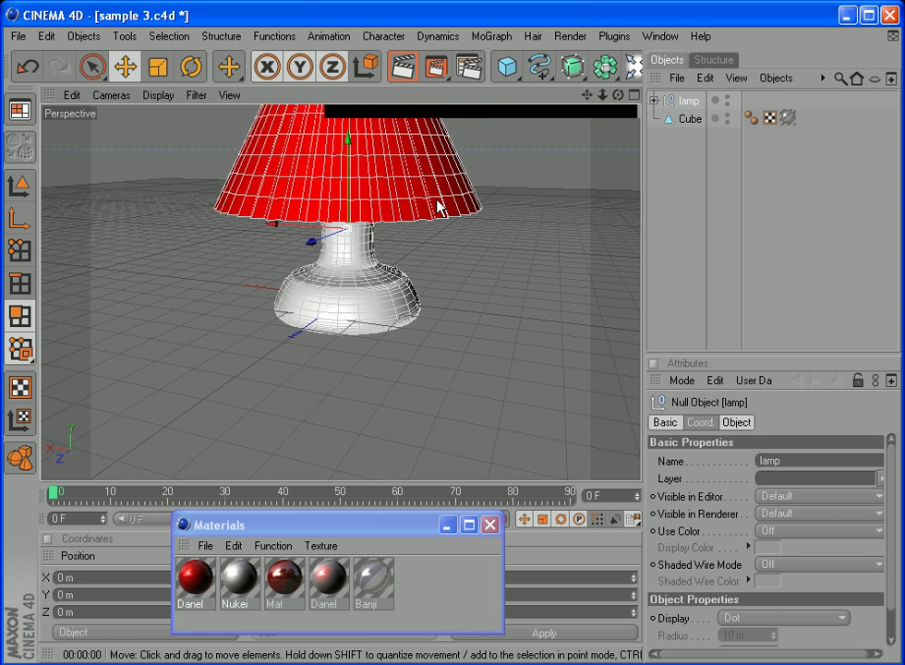
scroll(430, 208, "down", 1)
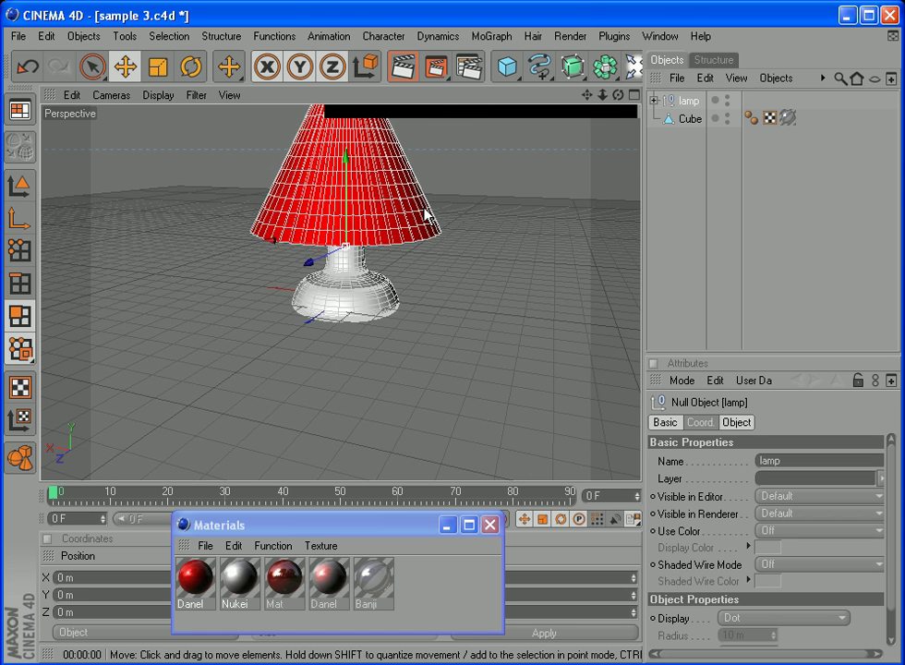
left_click(159, 67)
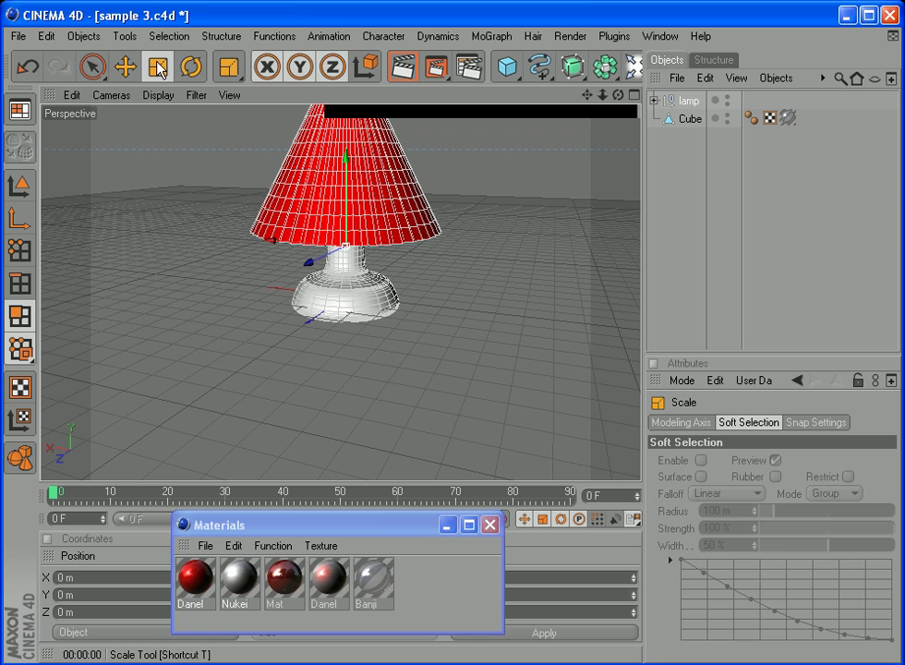
left_click(23, 188)
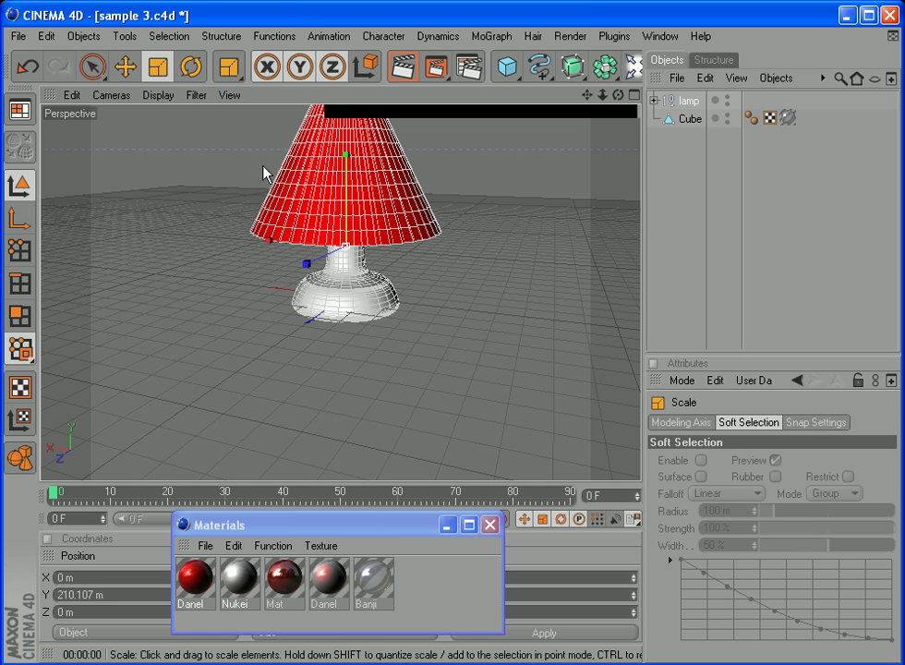
left_click_drag(388, 185, 266, 185)
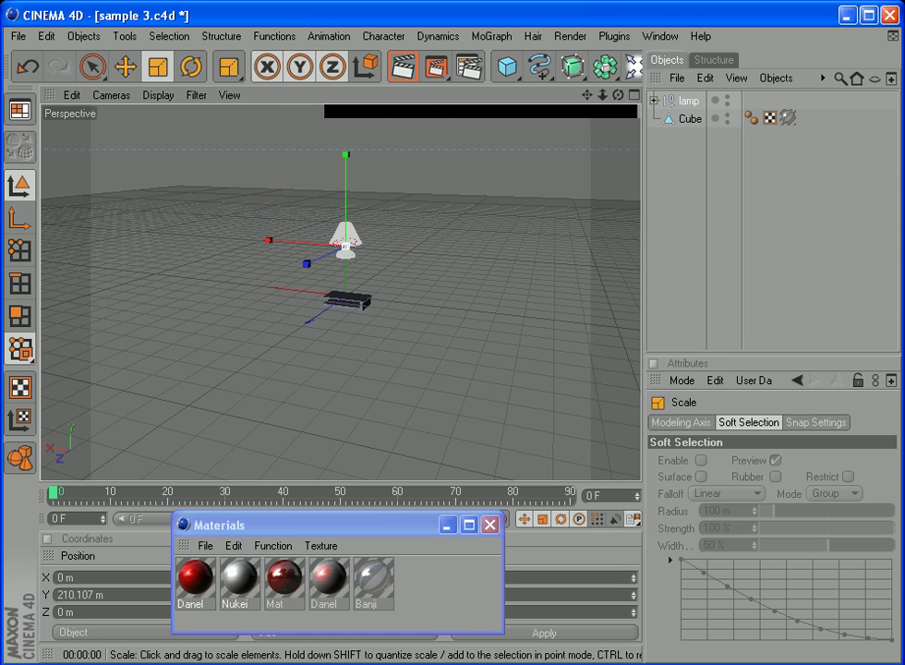
scroll(377, 176, "up", 5)
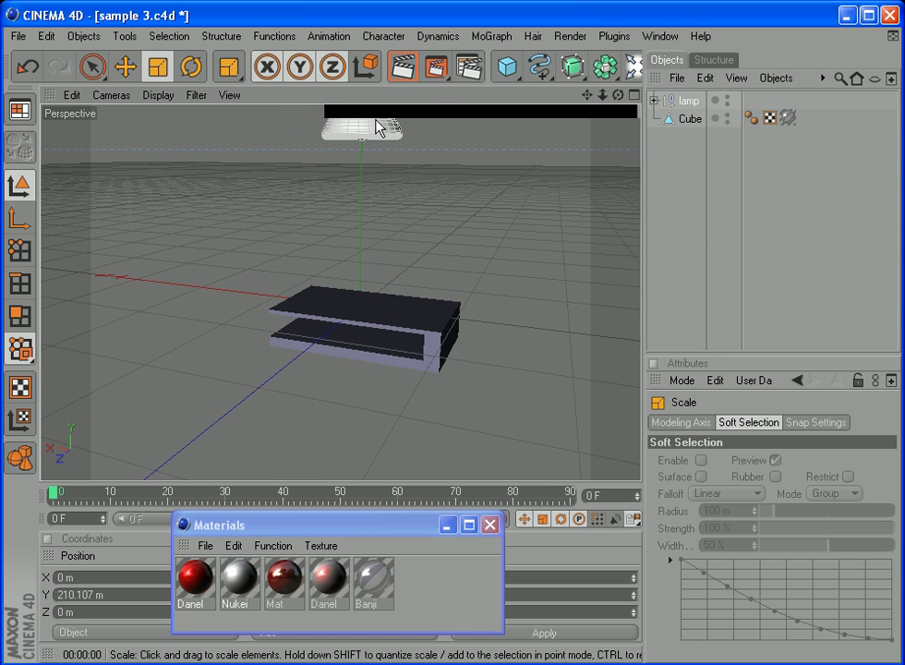
left_click(126, 67)
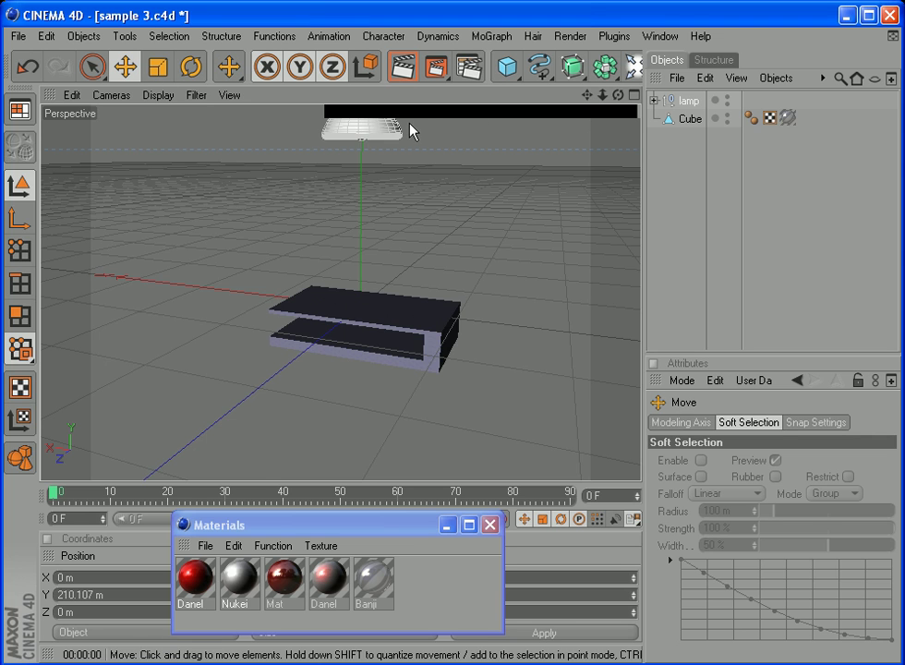
scroll(404, 127, "down", 3)
left_click_drag(355, 133, 352, 211)
Step: Shrink the lamp slightly more and stand it on the table top's right end at X -70.719 m
left_click(190, 67)
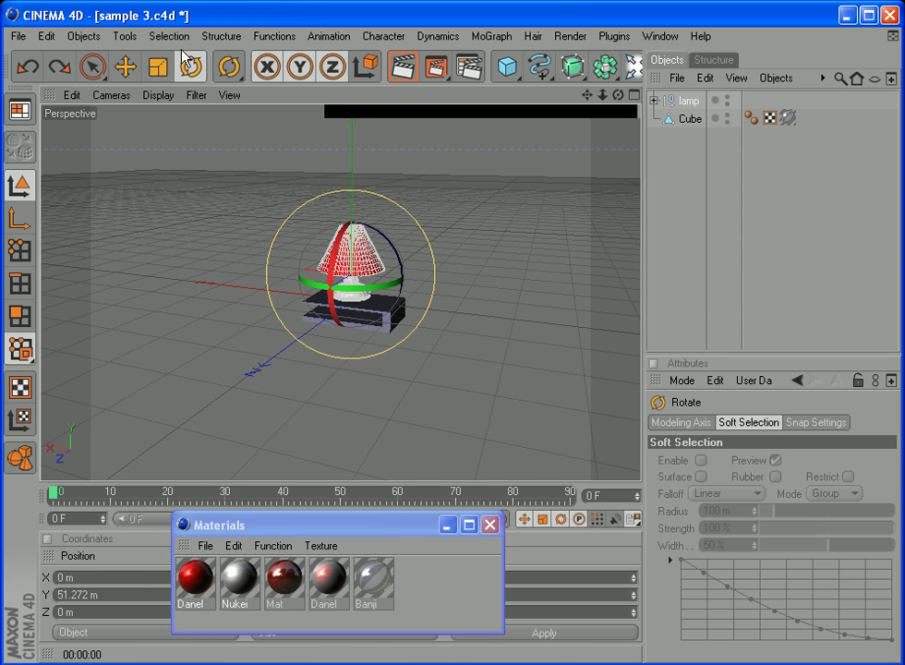
left_click(157, 66)
left_click_drag(278, 130, 213, 125)
left_click(126, 66)
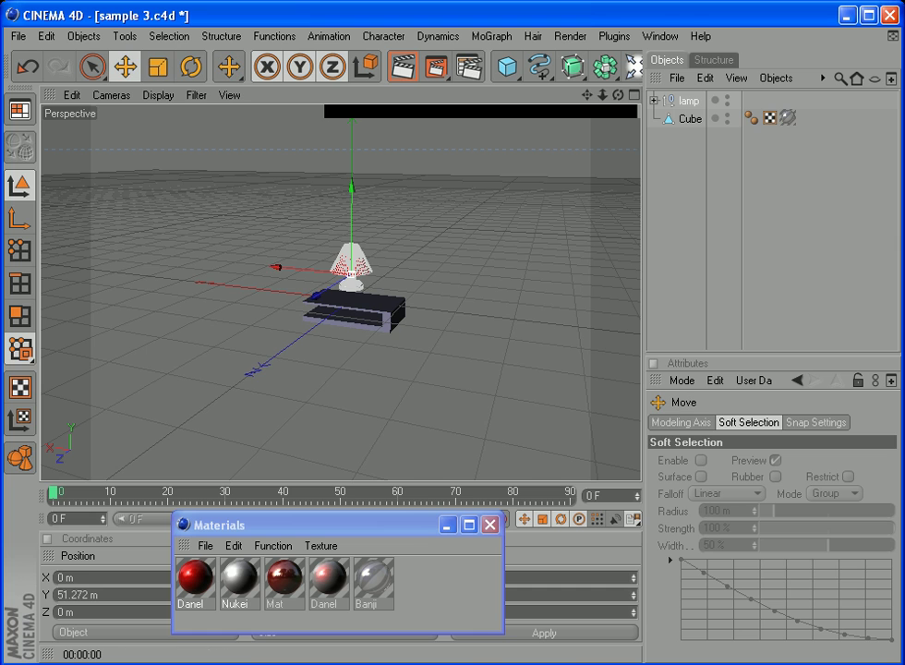
scroll(449, 211, "up", 10)
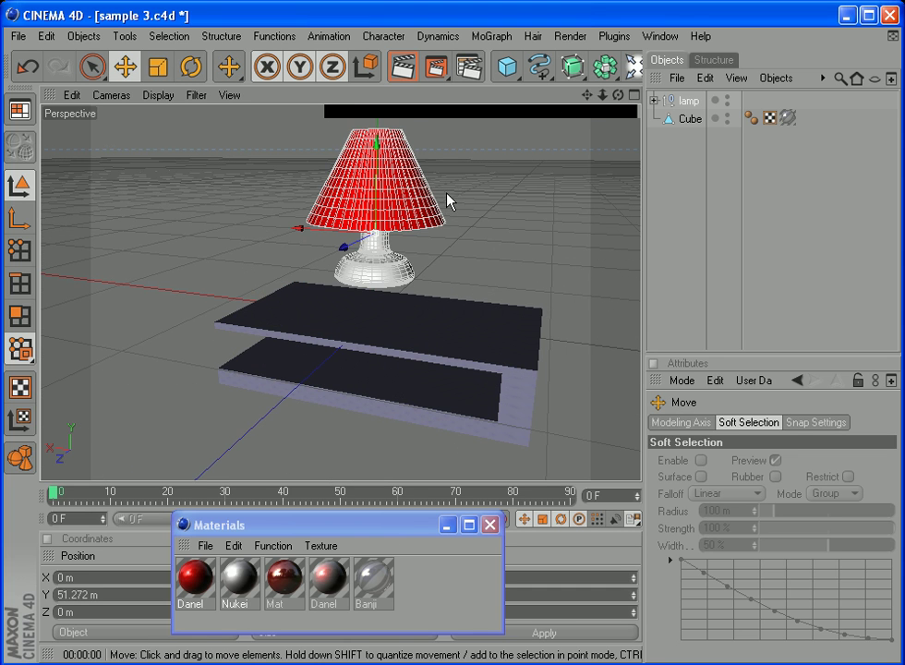
mouse_move(382, 169)
left_mouse_down()
mouse_move(382, 183)
mouse_move(383, 173)
left_mouse_up()
left_click_drag(297, 265, 413, 276)
left_click_drag(618, 94, 568, 111)
left_click_drag(497, 282, 498, 276)
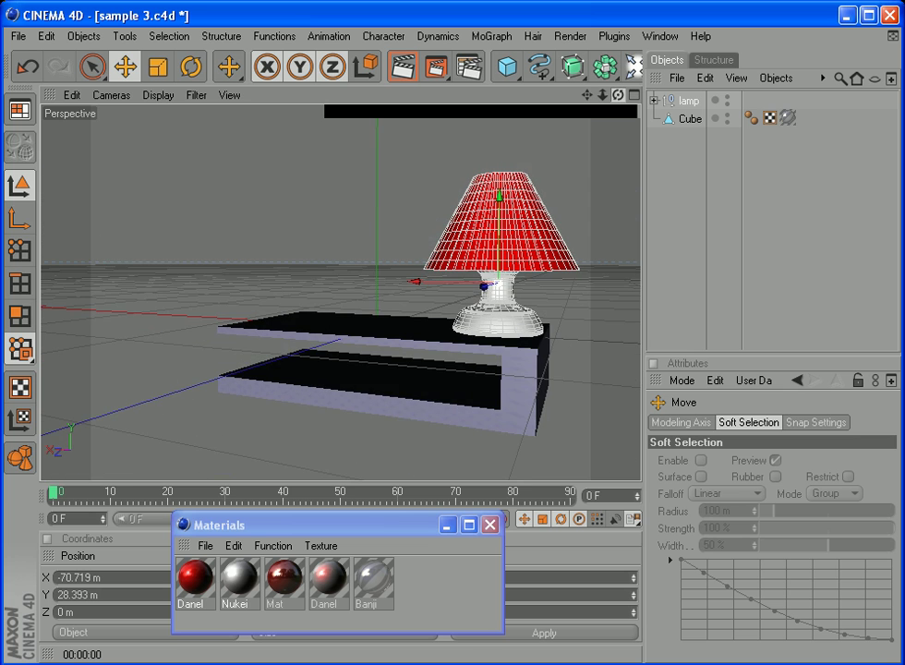
left_click(634, 94)
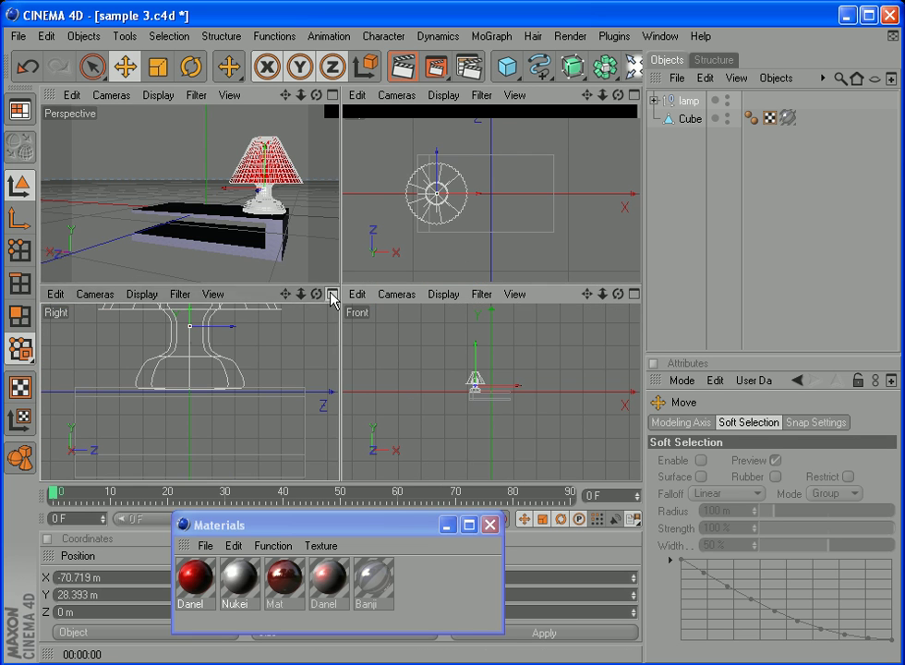
left_click(332, 295)
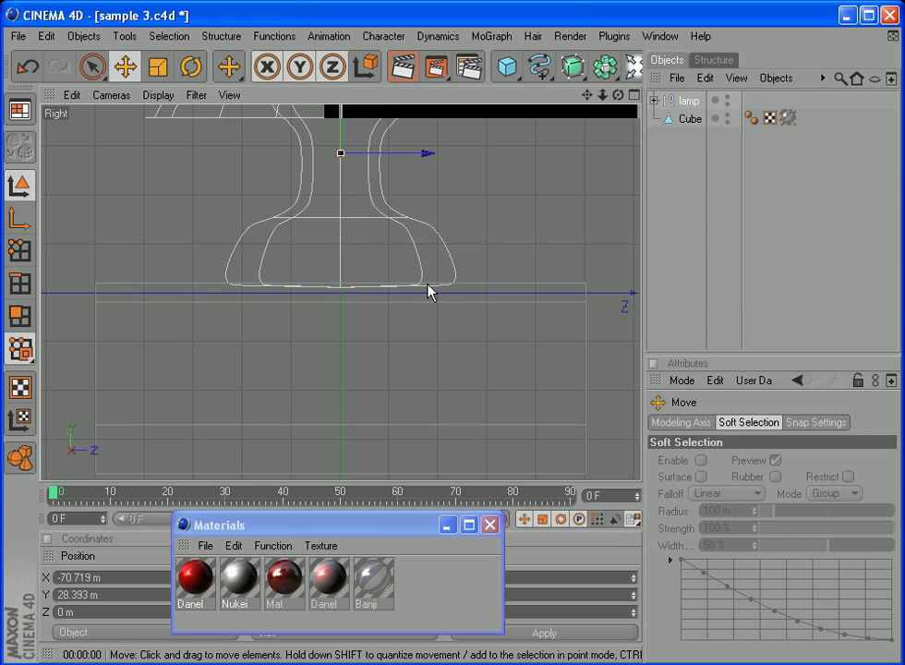
left_click(635, 94)
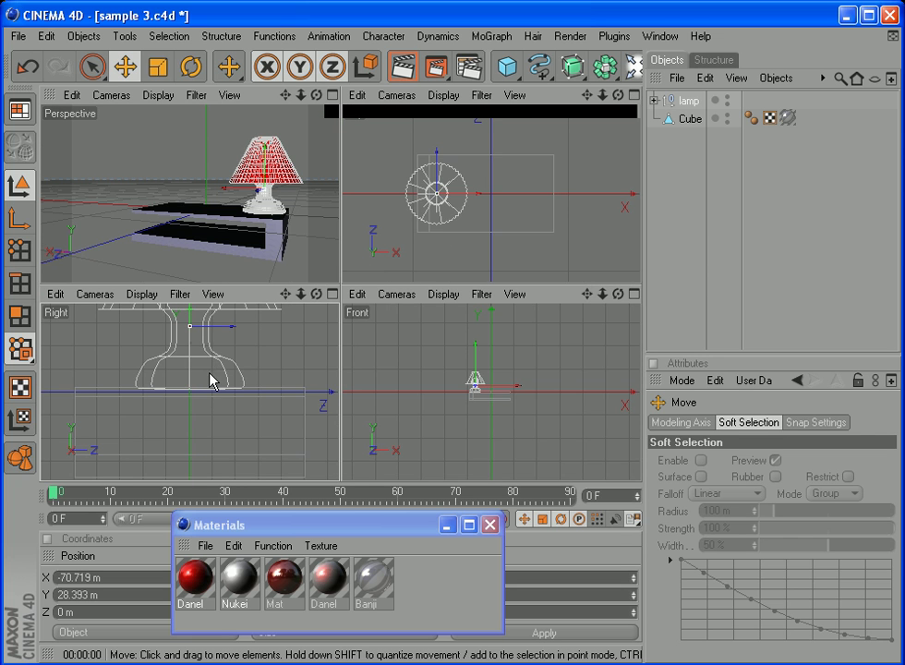
left_click(334, 94)
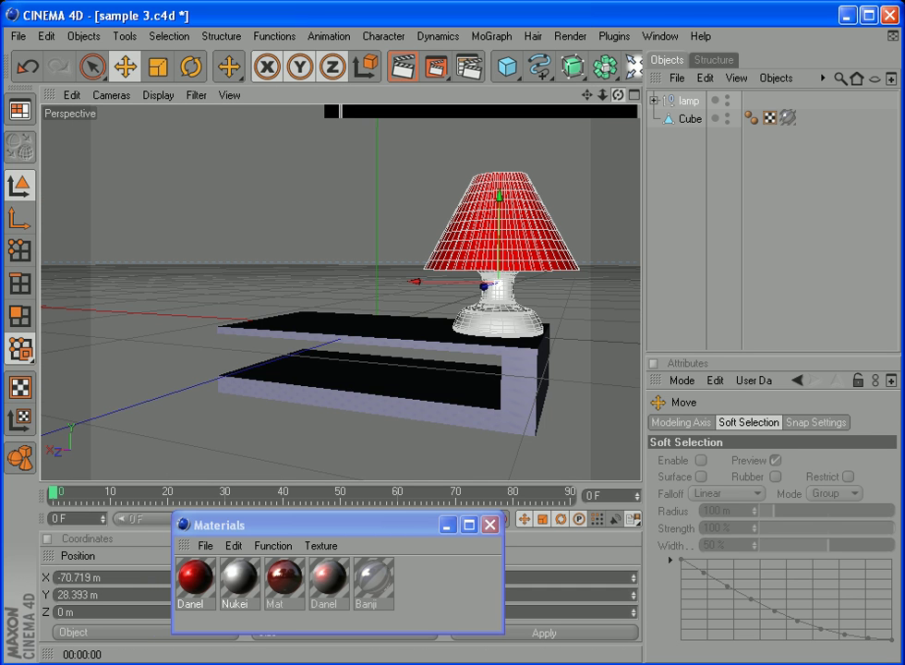
left_click_drag(618, 94, 630, 95)
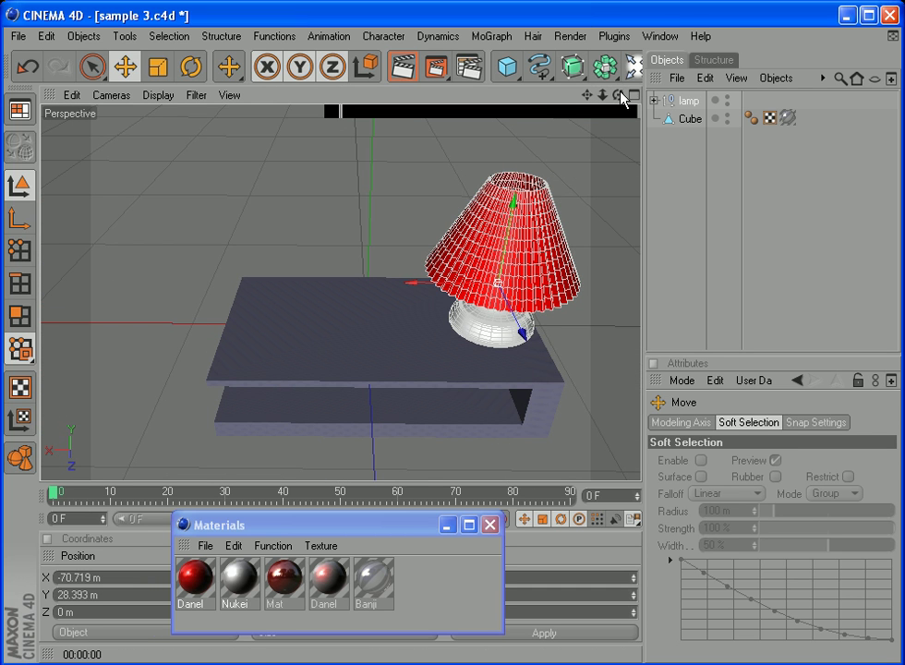
Step: Render a test preview, then rename the Cube object to coffee table
left_click(410, 71)
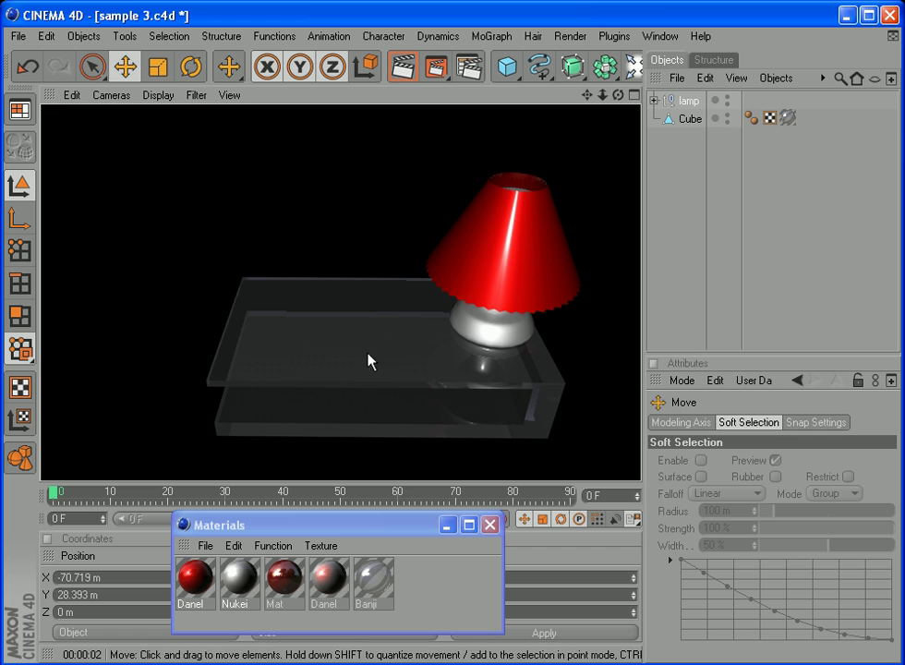
double_click(693, 118)
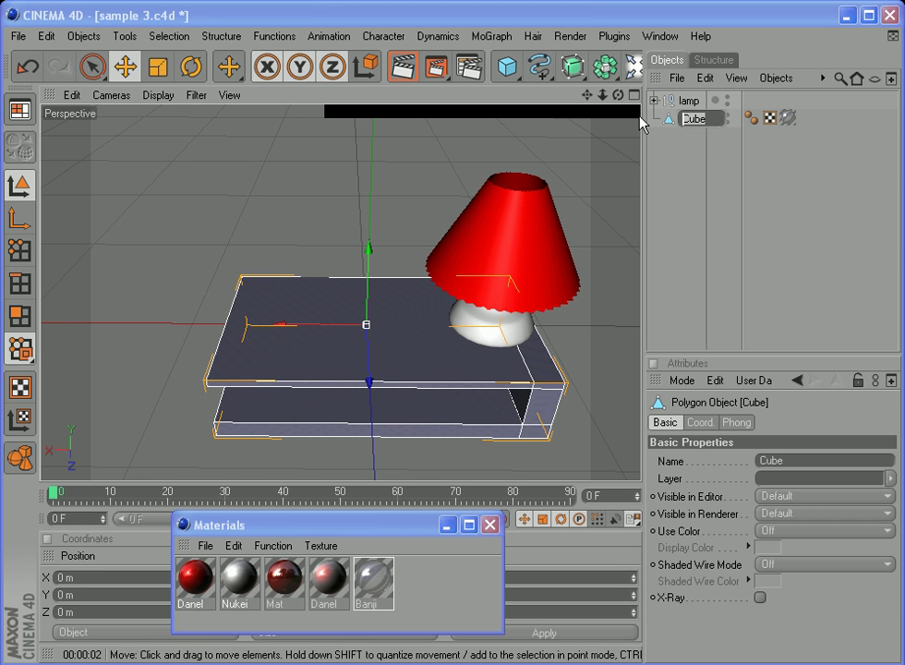
type("cof")
type("fee table")
key("Return")
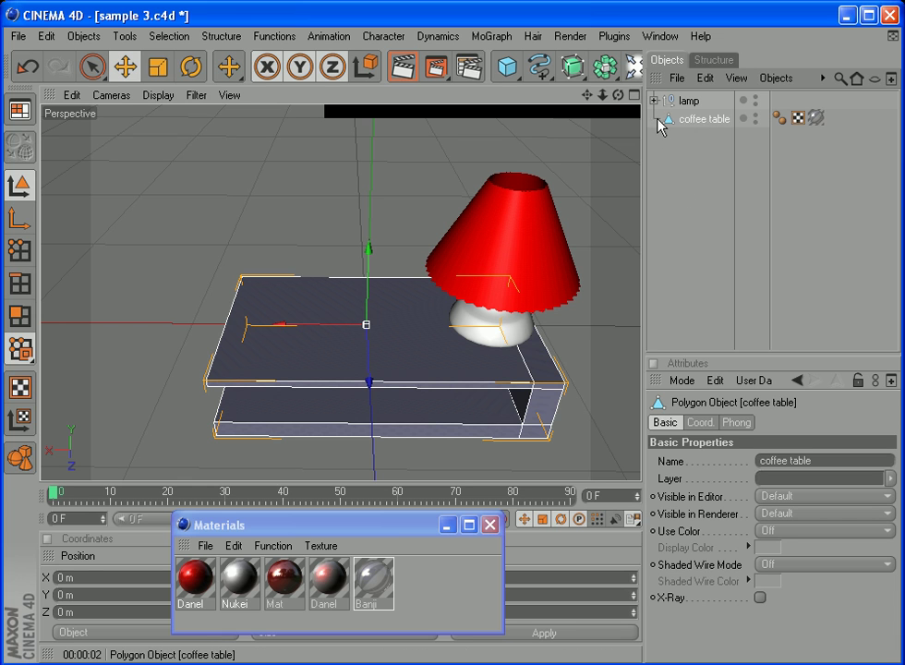
left_click(686, 101)
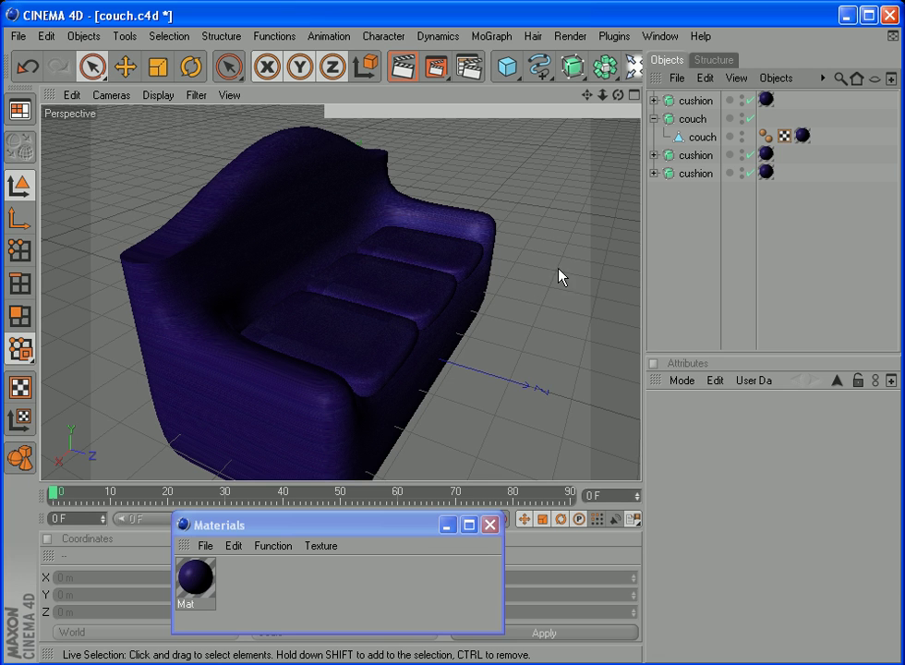
Step: Orbit to a lower frontal angle and select the couch body with all three cushions
left_click_drag(618, 94, 552, 151)
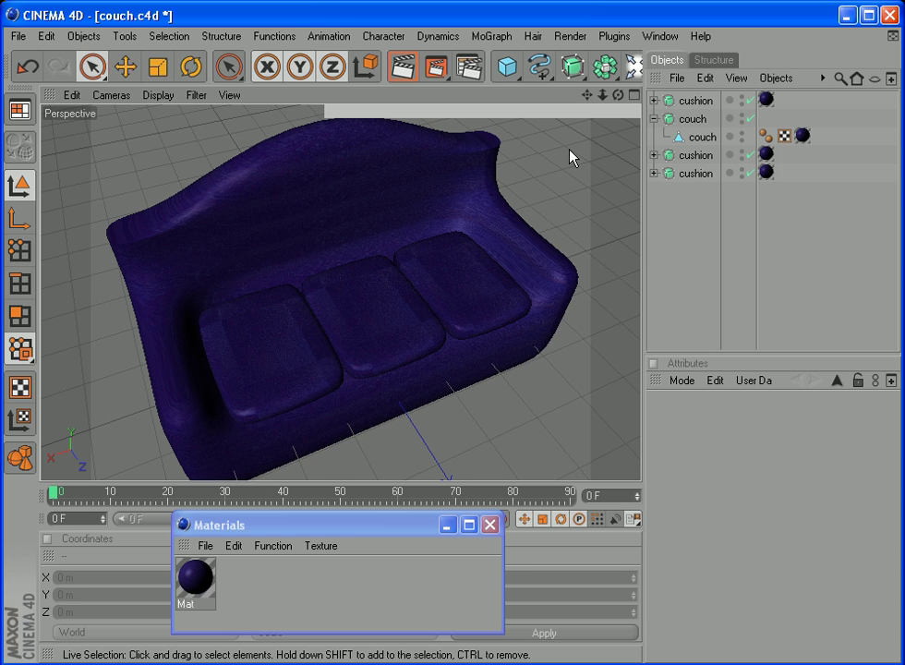
mouse_move(619, 96)
left_mouse_down()
mouse_move(554, 101)
mouse_move(621, 94)
left_mouse_up()
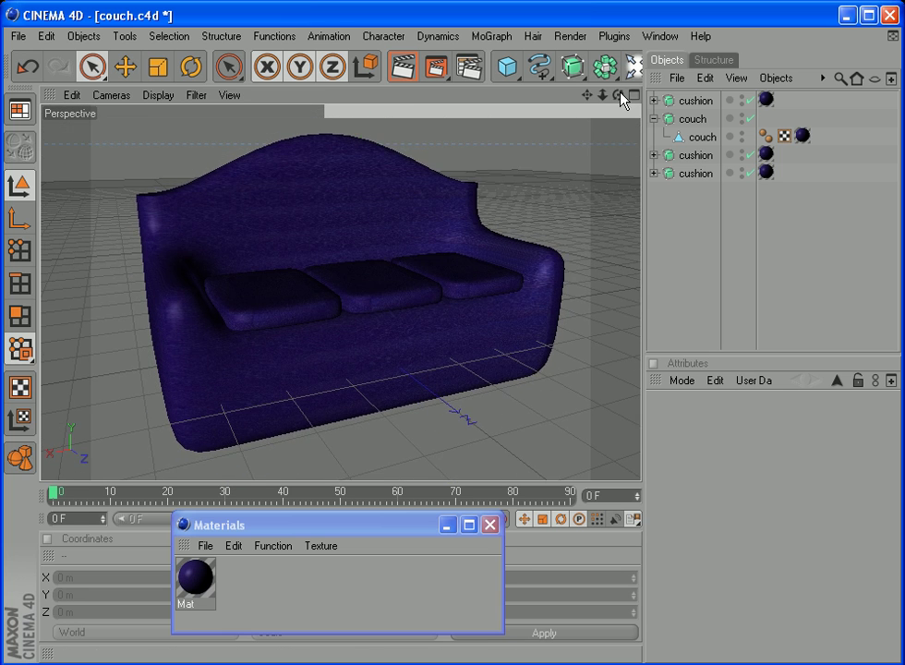
left_click_drag(699, 208, 688, 97)
Step: Group the selected couch parts and rename the group 'couch'
right_click(689, 120)
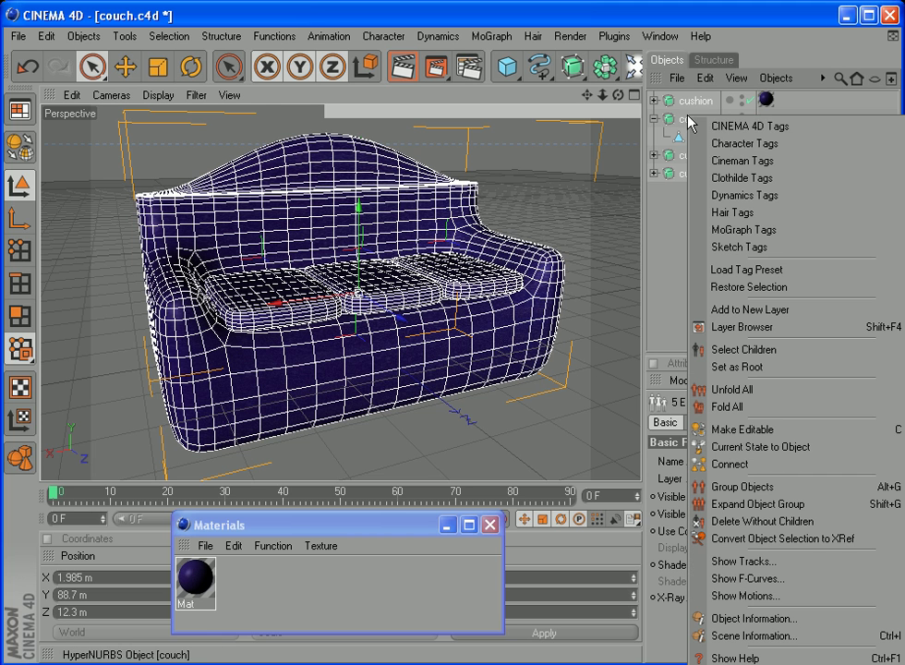
left_click(755, 487)
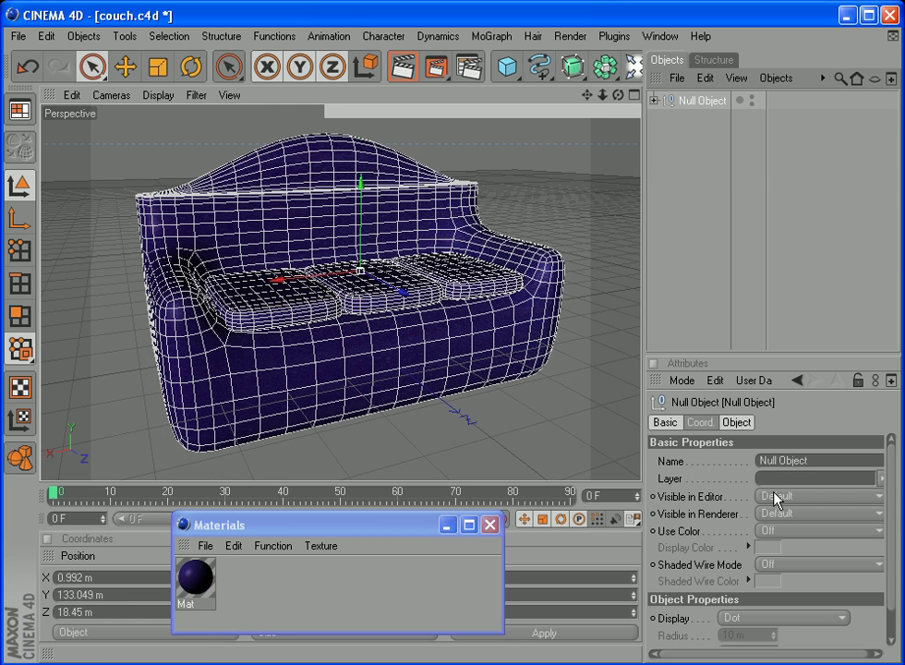
double_click(700, 101)
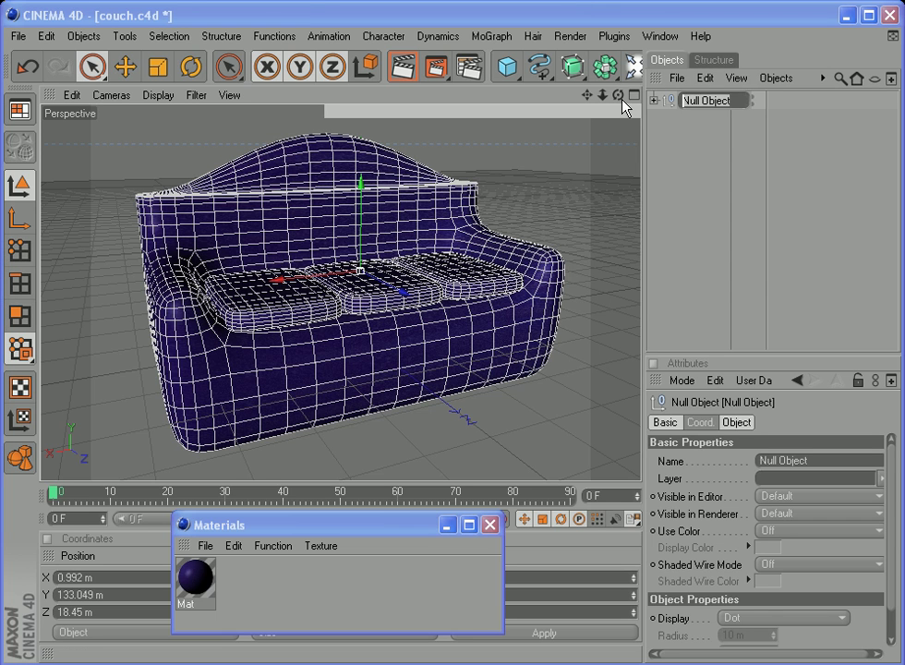
type("couch")
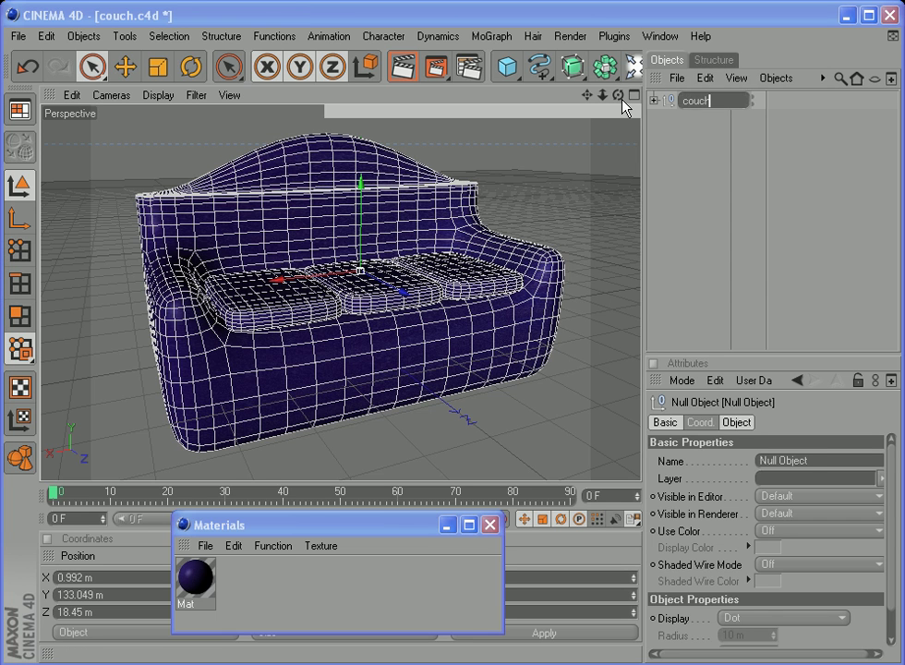
key("Return")
Step: Move the couch group backward along Z to -504.871 m
left_click(661, 131)
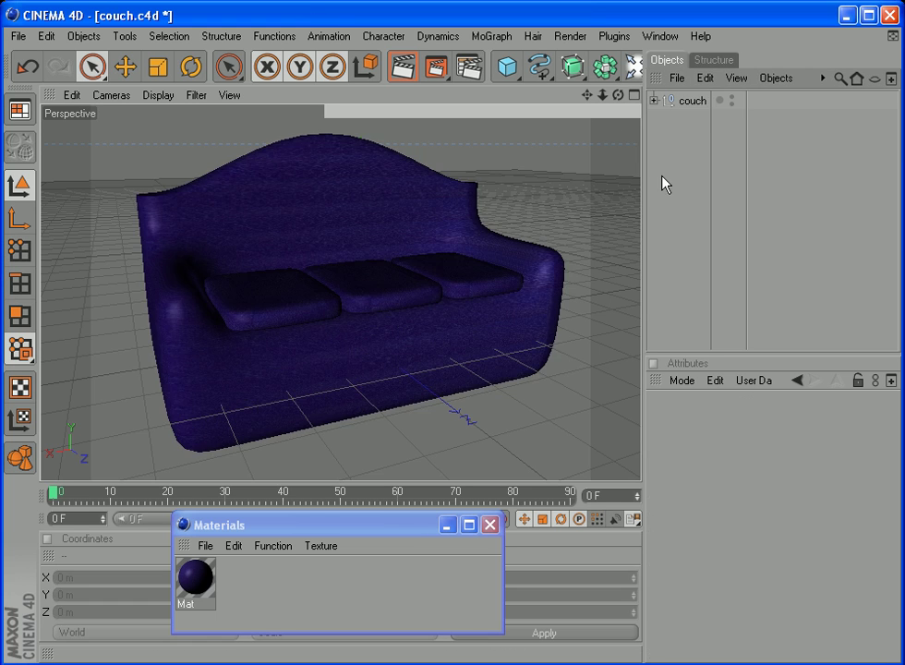
left_click(687, 103)
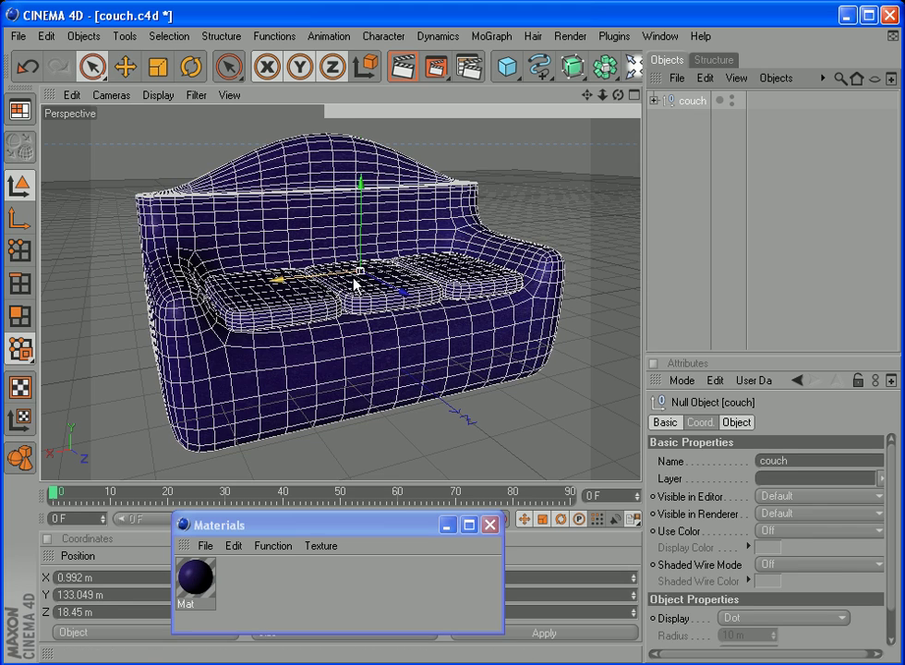
left_click_drag(364, 282, 362, 272)
Step: Copy the lamp and coffee table from the sample 3.c4d scene
left_click(660, 37)
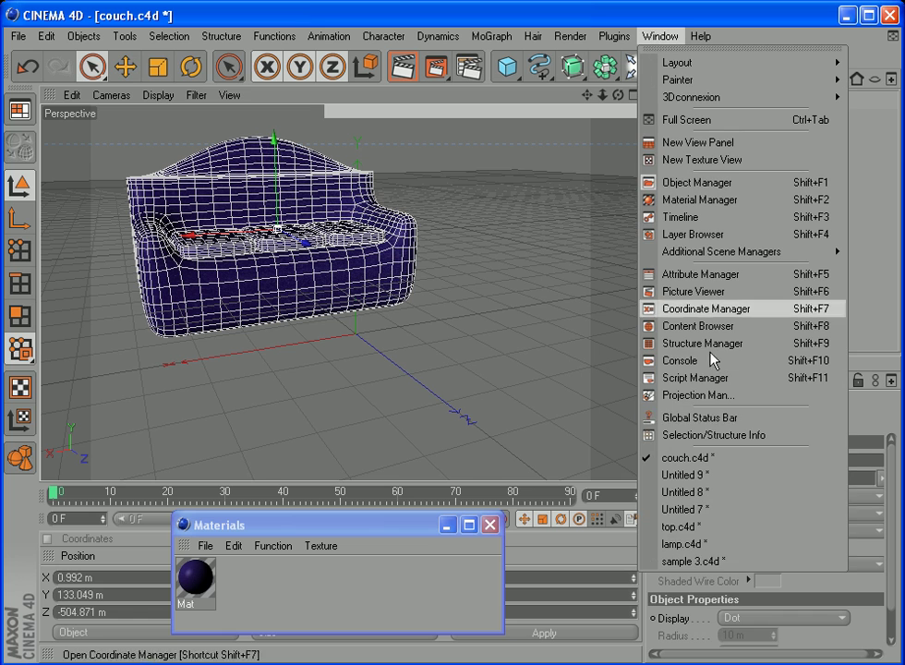
left_click(733, 561)
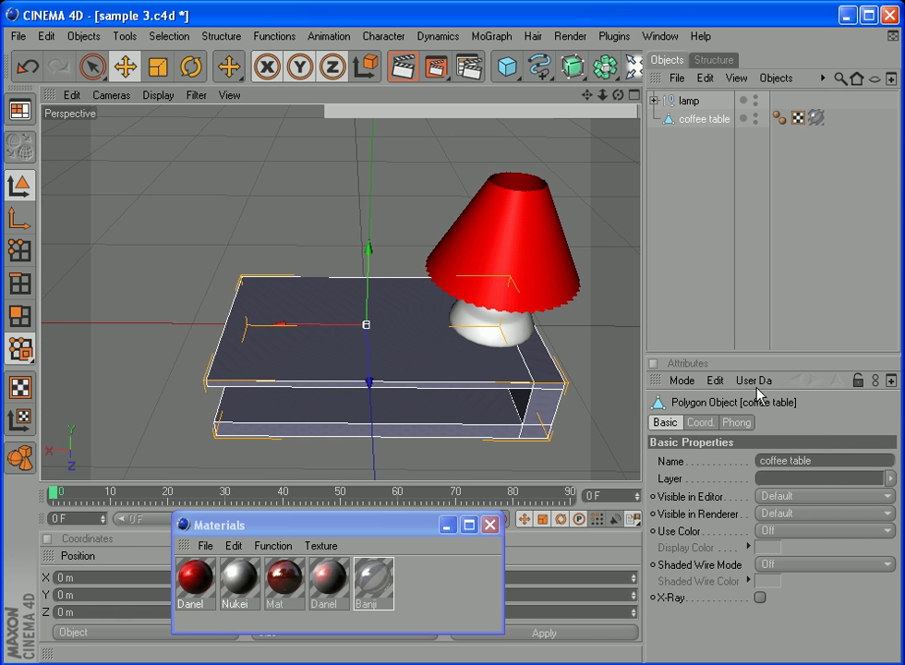
left_click(689, 101, "ctrl")
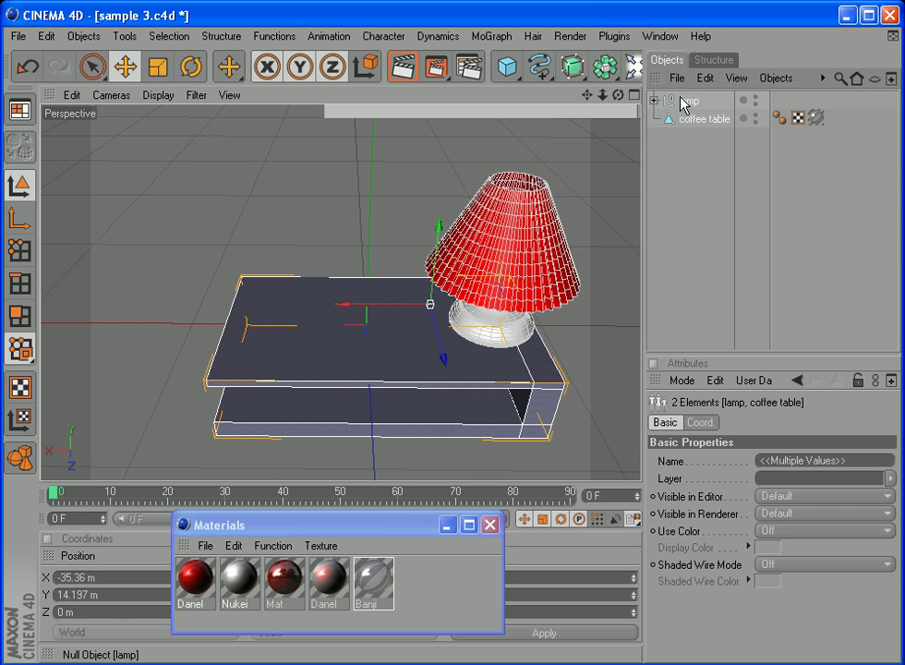
left_click(46, 36)
left_click(121, 136)
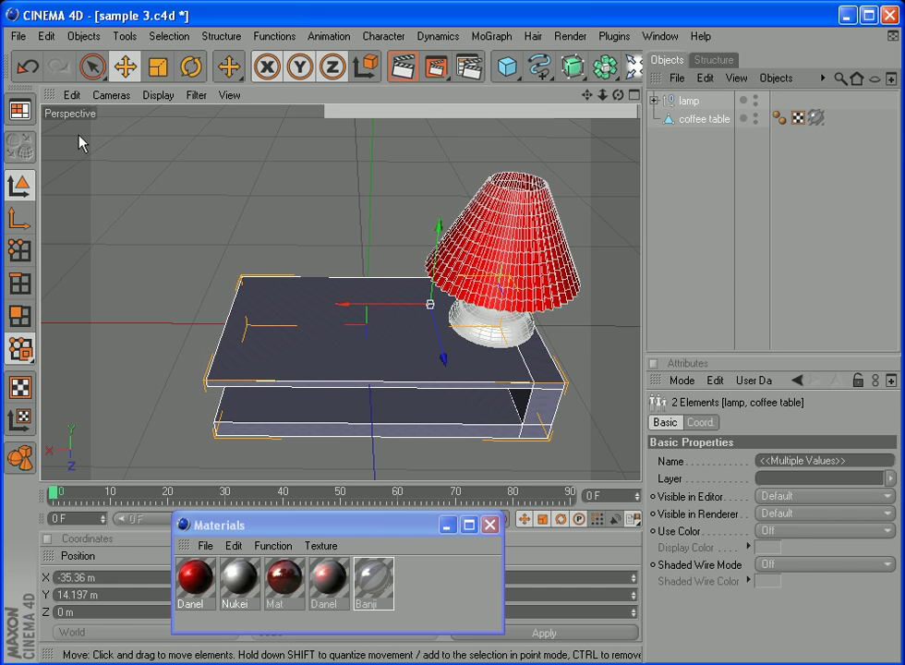
Step: Paste the lamp and coffee table into couch.c4d and scale them up
left_click(660, 36)
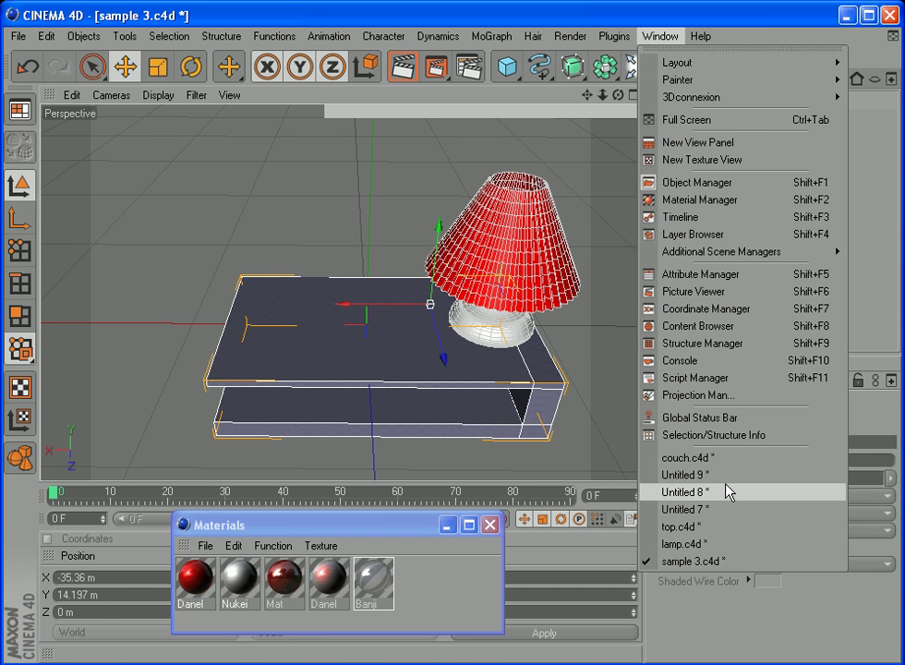
left_click(696, 456)
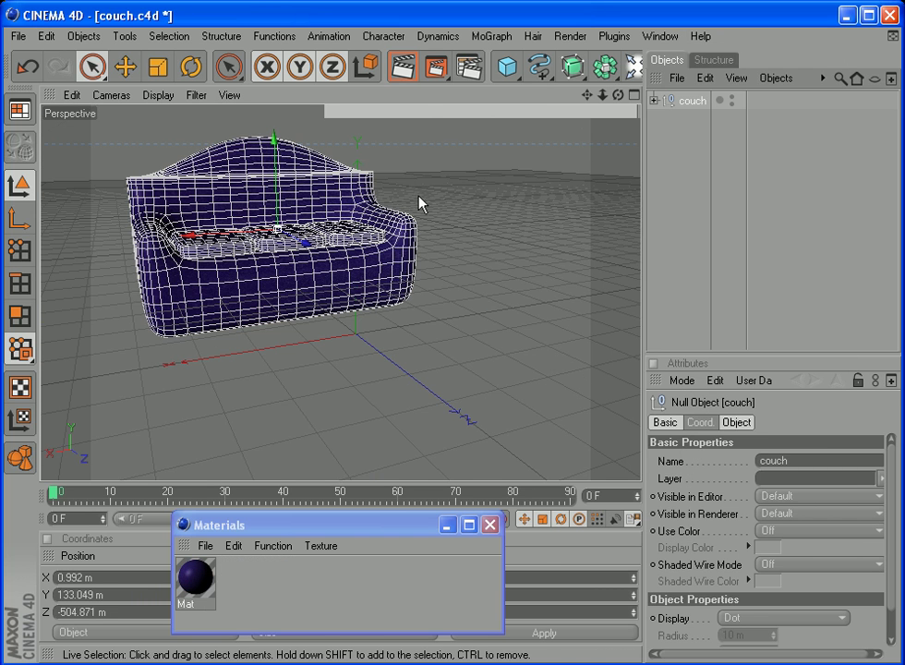
left_click(47, 36)
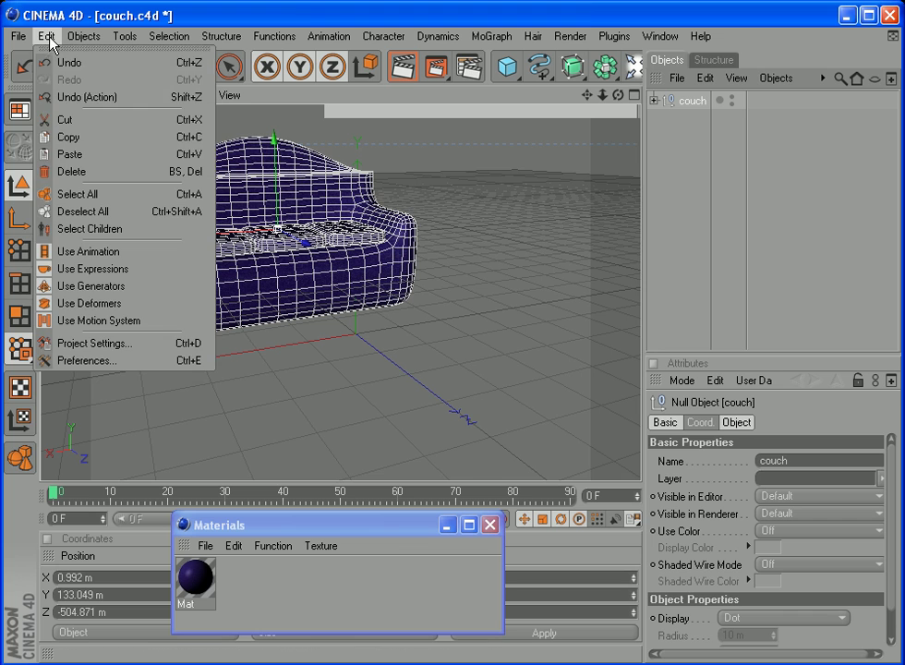
left_click(85, 154)
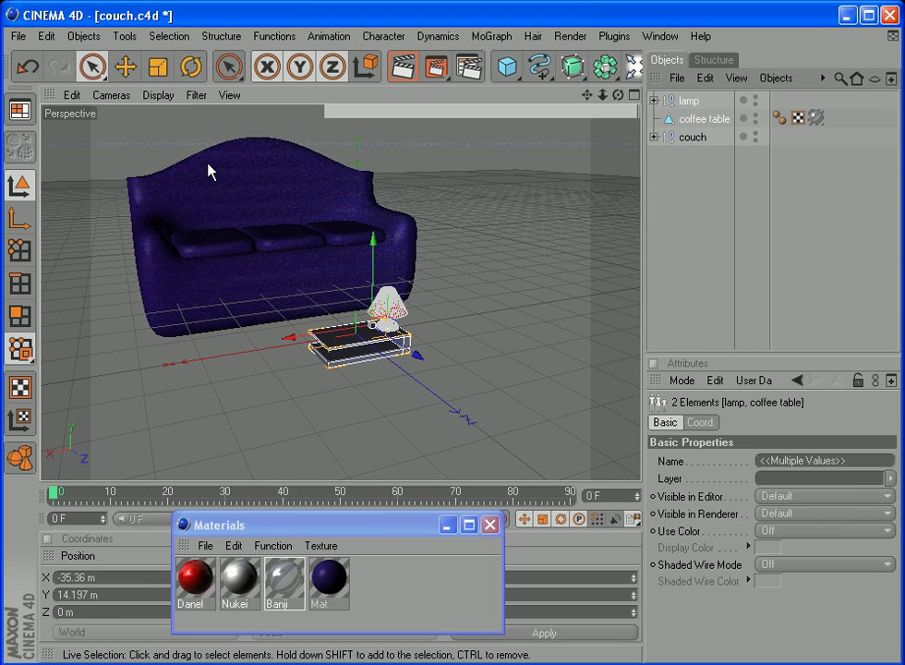
left_click(158, 66)
left_click_drag(297, 180, 444, 185)
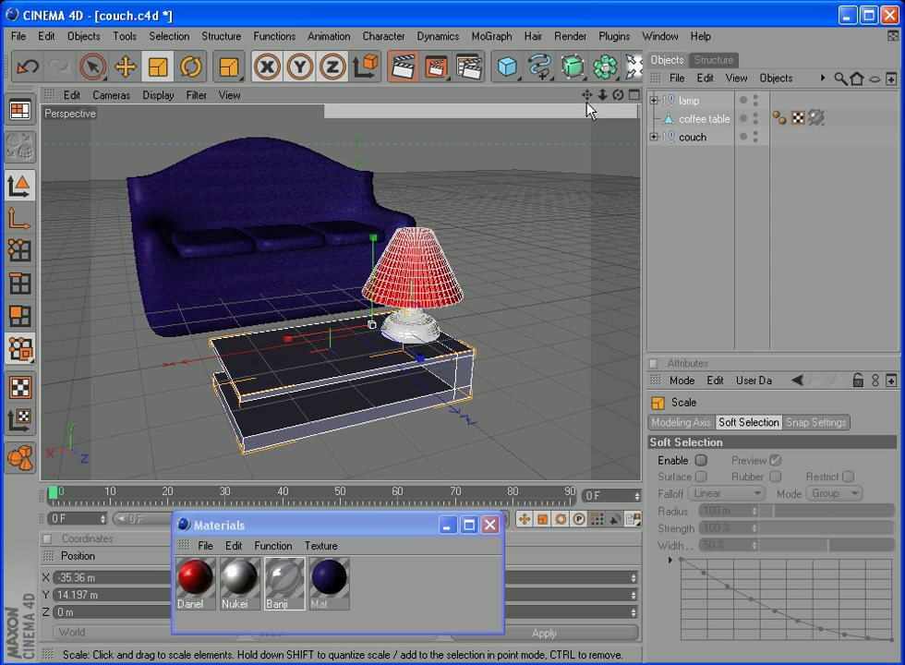
left_click_drag(618, 95, 636, 120)
Step: In the maximized Right view, raise the lamp and coffee table along Y
left_click(635, 96)
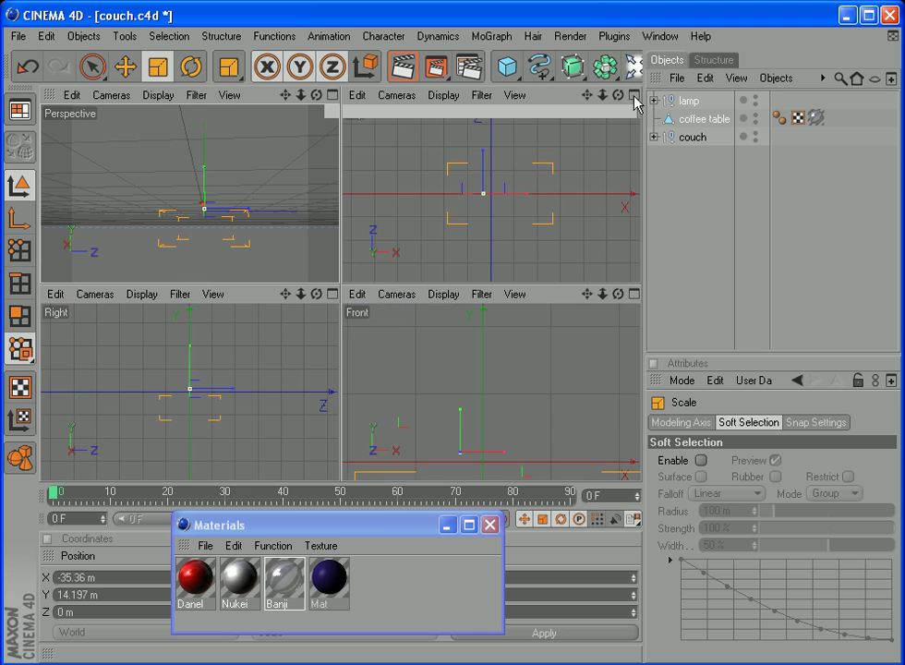
left_click(333, 295)
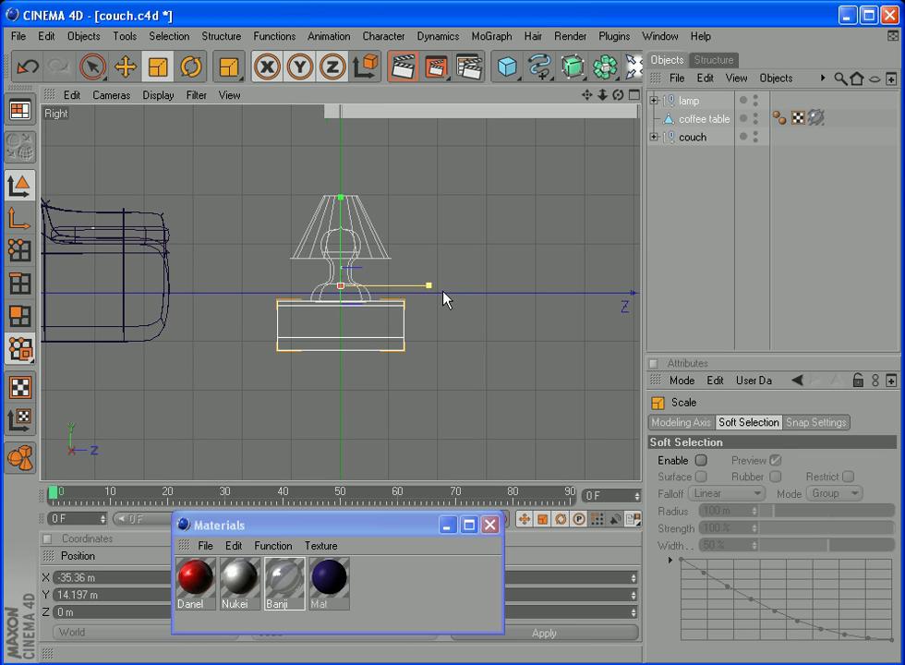
left_click(126, 67)
left_click_drag(334, 242, 335, 183)
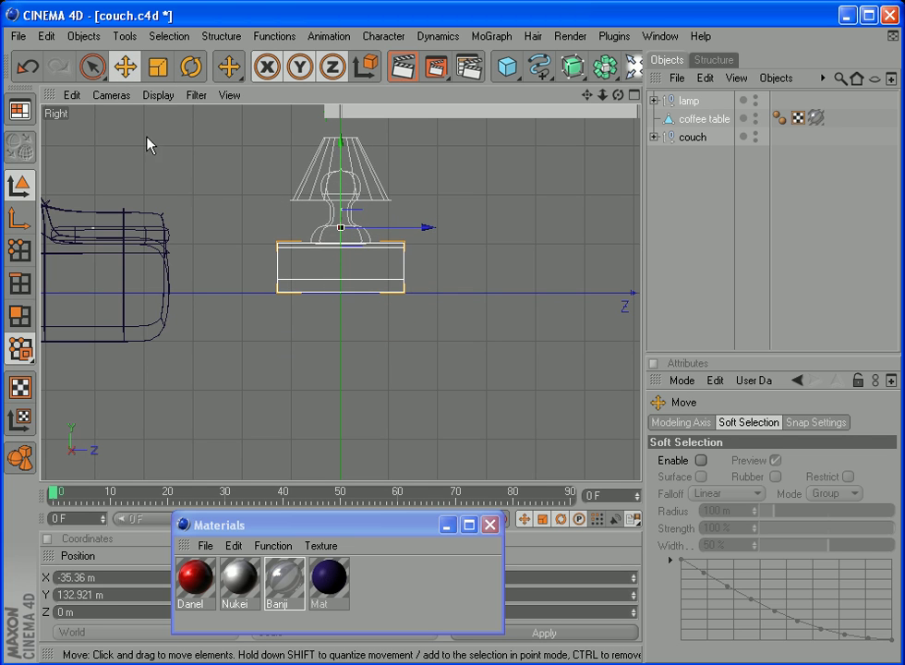
Step: Raise the couch group to Y 233.223 m, level with the table, back in Perspective view
left_click(685, 137)
left_click_drag(144, 222, 144, 173)
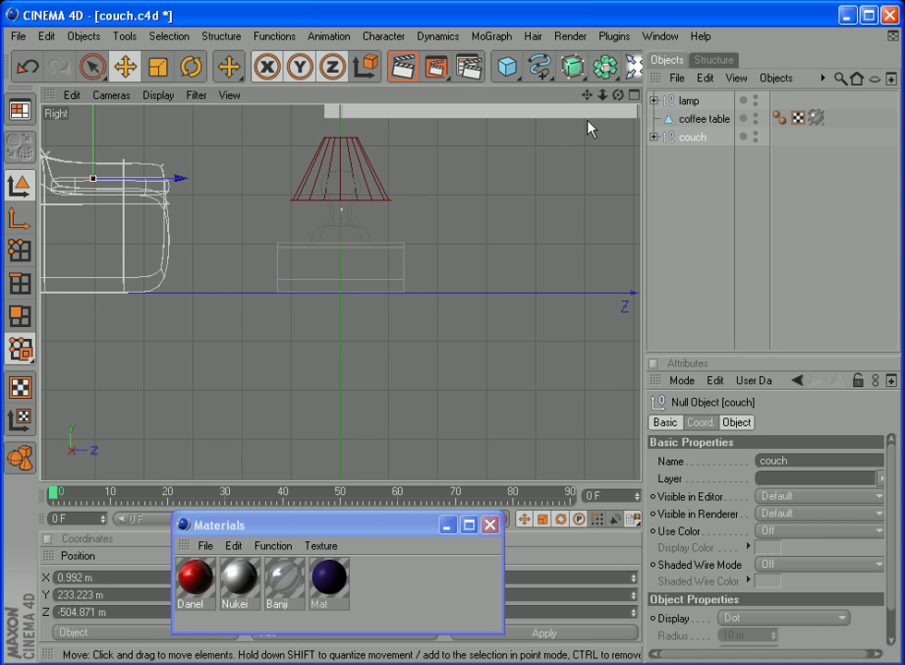
left_click(634, 95)
left_click(330, 95)
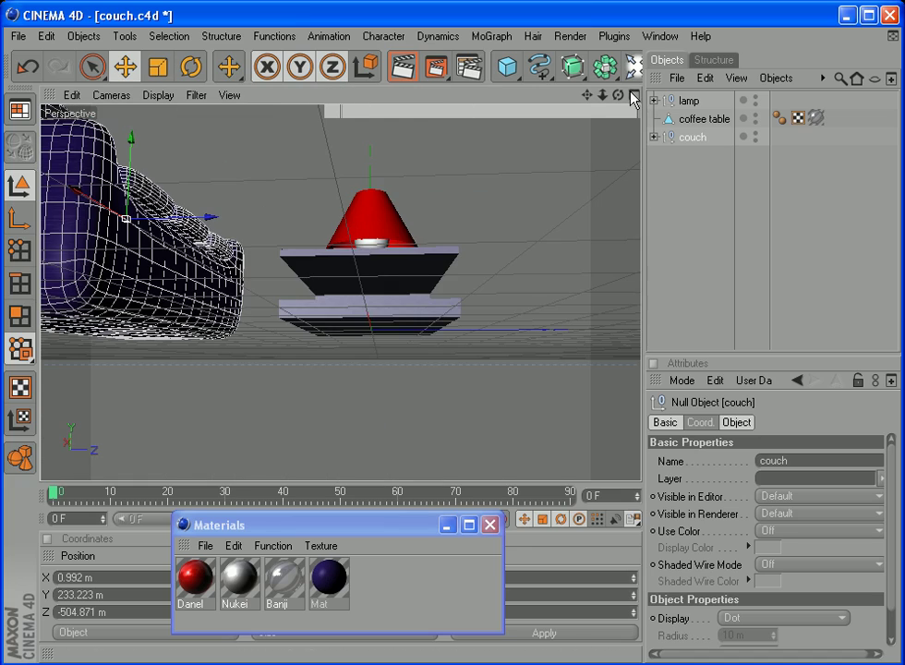
left_click_drag(618, 96, 575, 136)
left_click(531, 212)
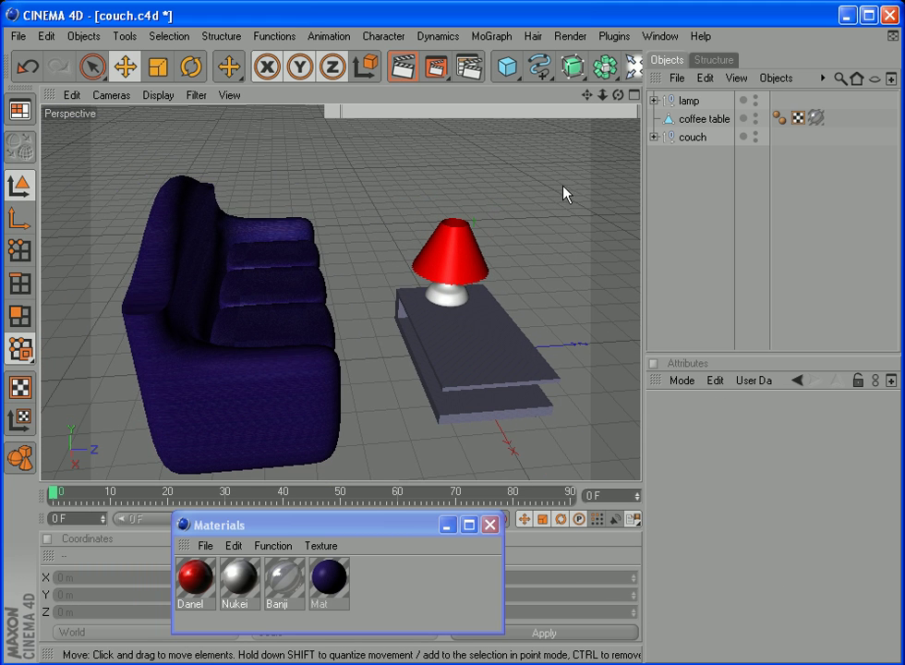
Step: Add a Light at Y 611.96 m above the scene and render the lit Perspective view
left_click(401, 70)
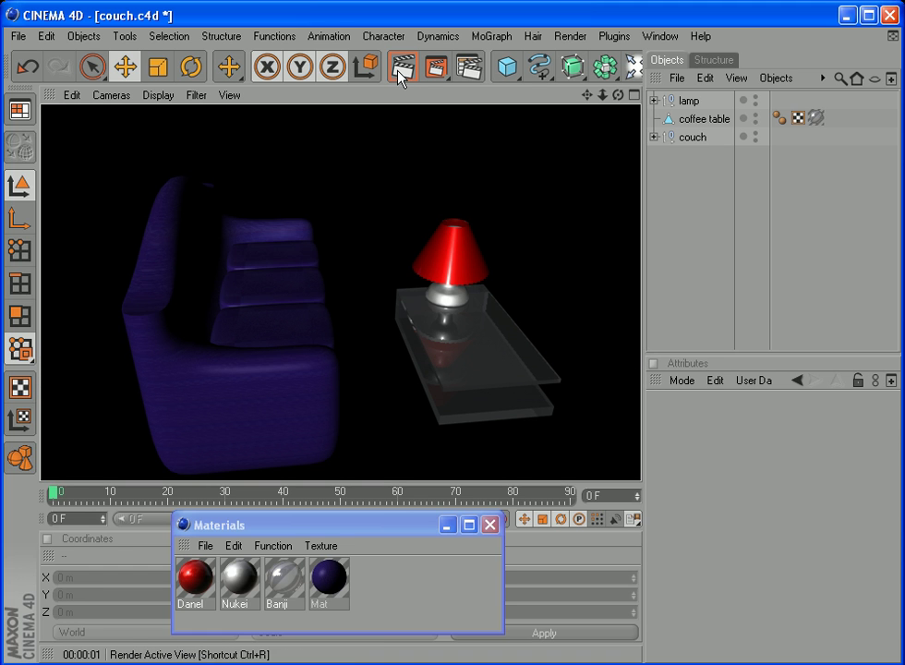
left_click(635, 67)
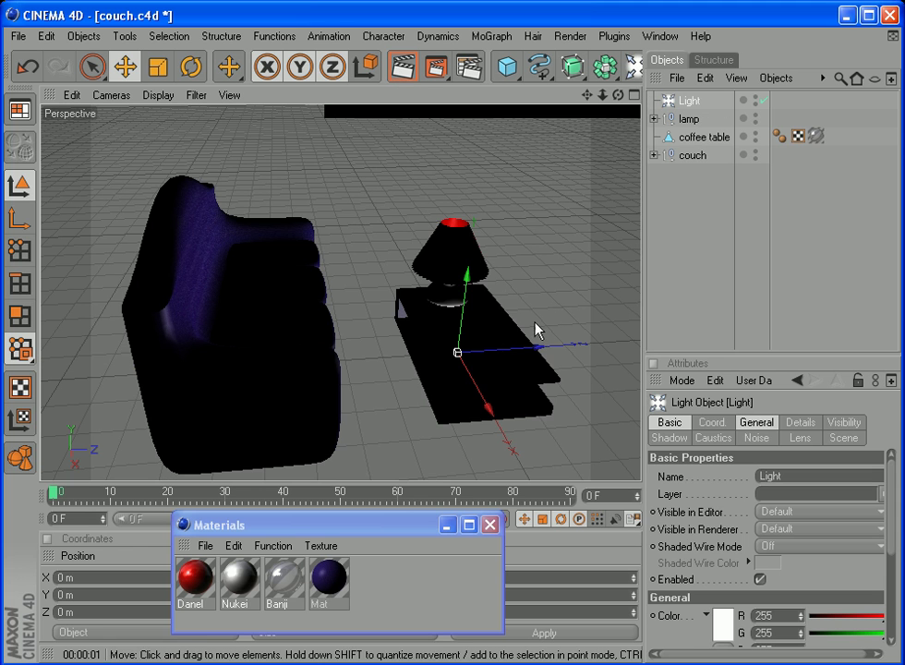
left_click_drag(467, 277, 473, 101)
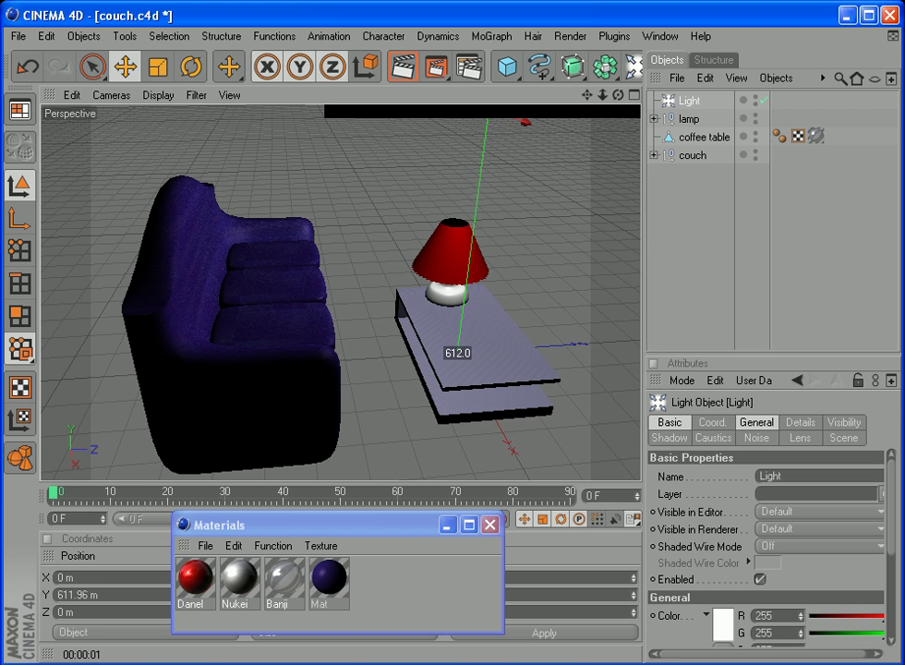
left_click(410, 79)
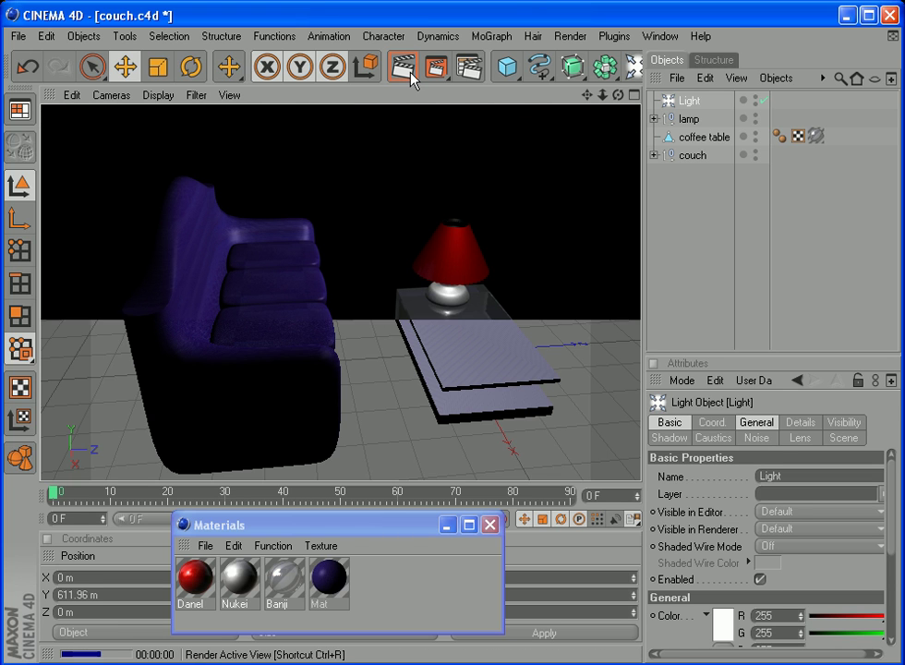